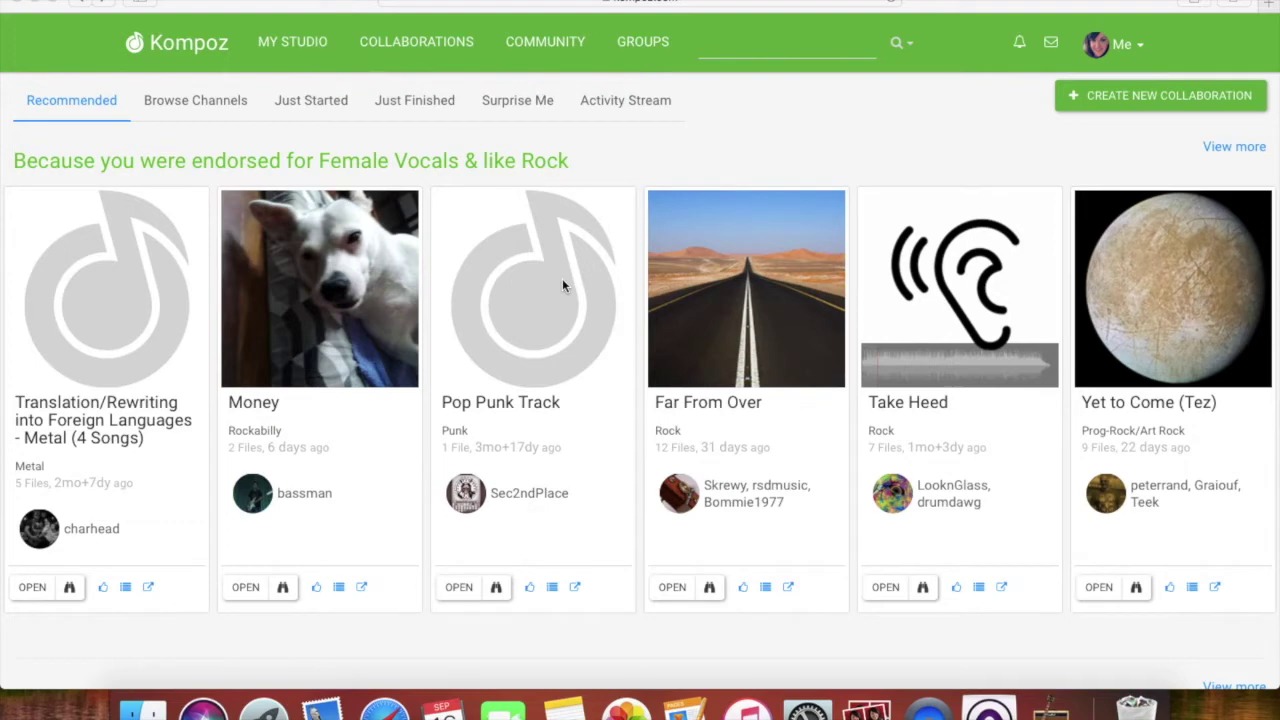
# - Open the Take Heed rock collaboration from the recommended collaborations
pyautogui.scroll(-1, 562, 278)
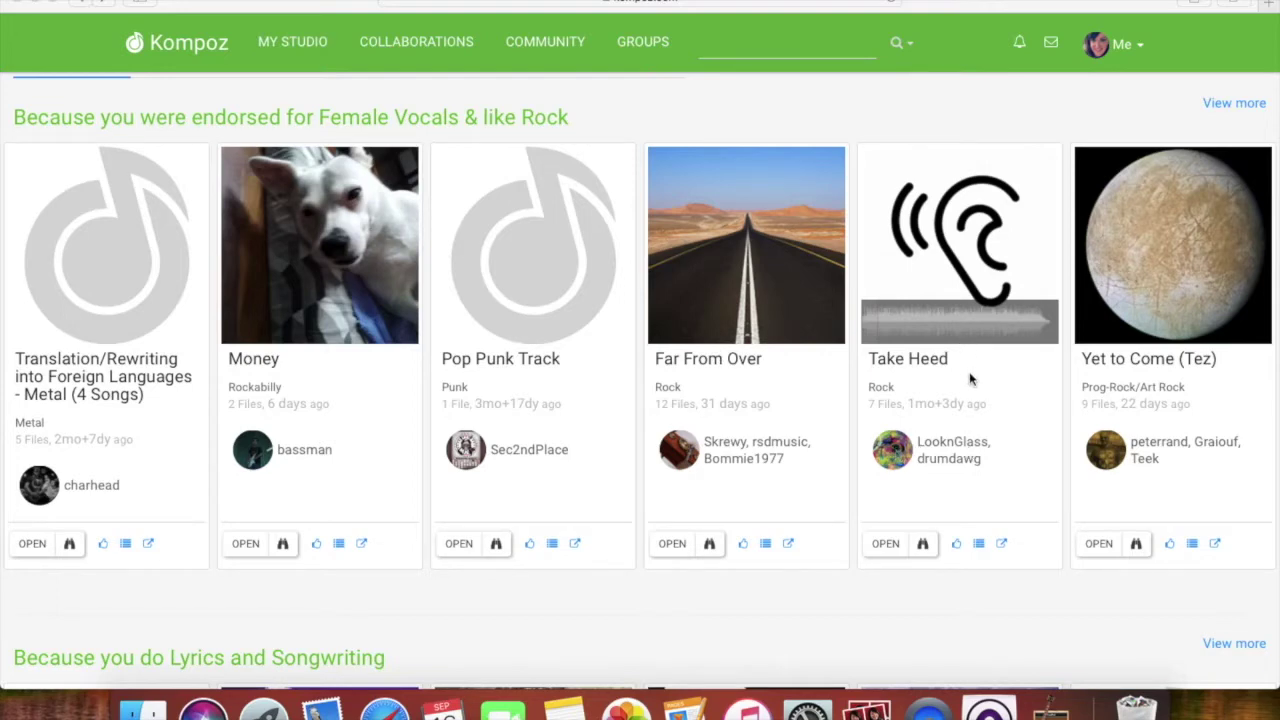
pyautogui.scroll(1, 932, 300)
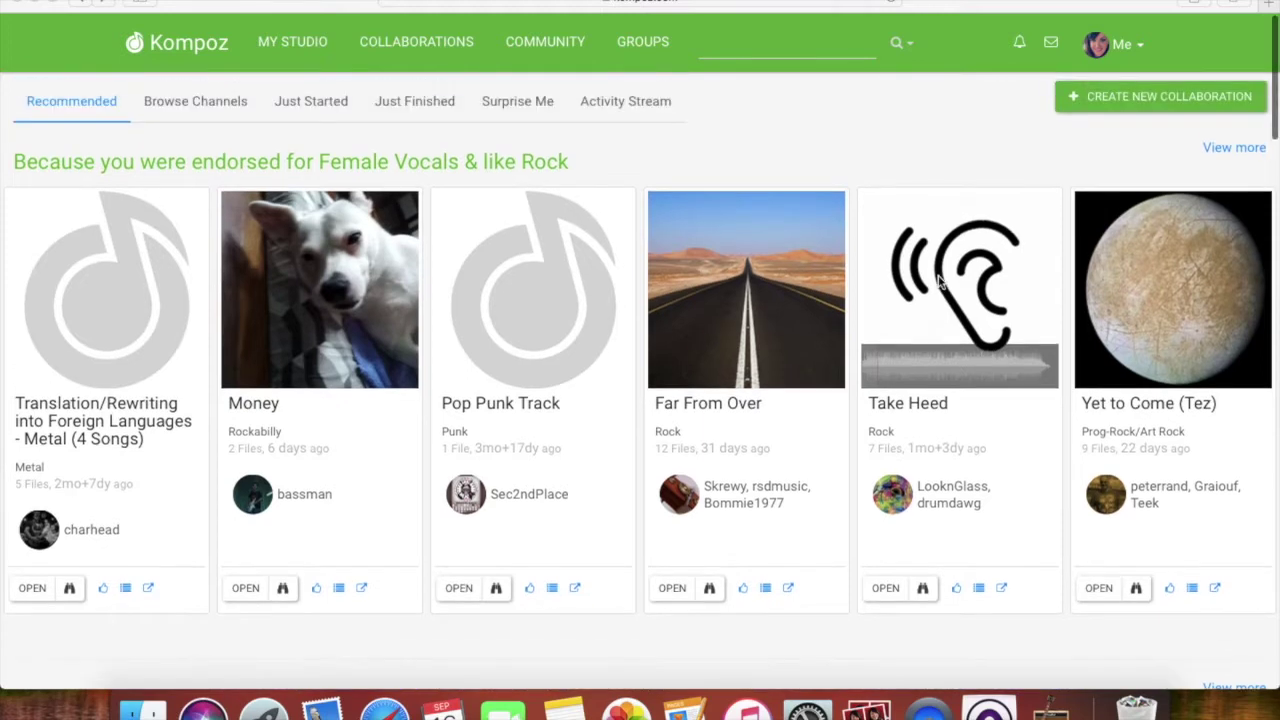
pyautogui.click(950, 296)
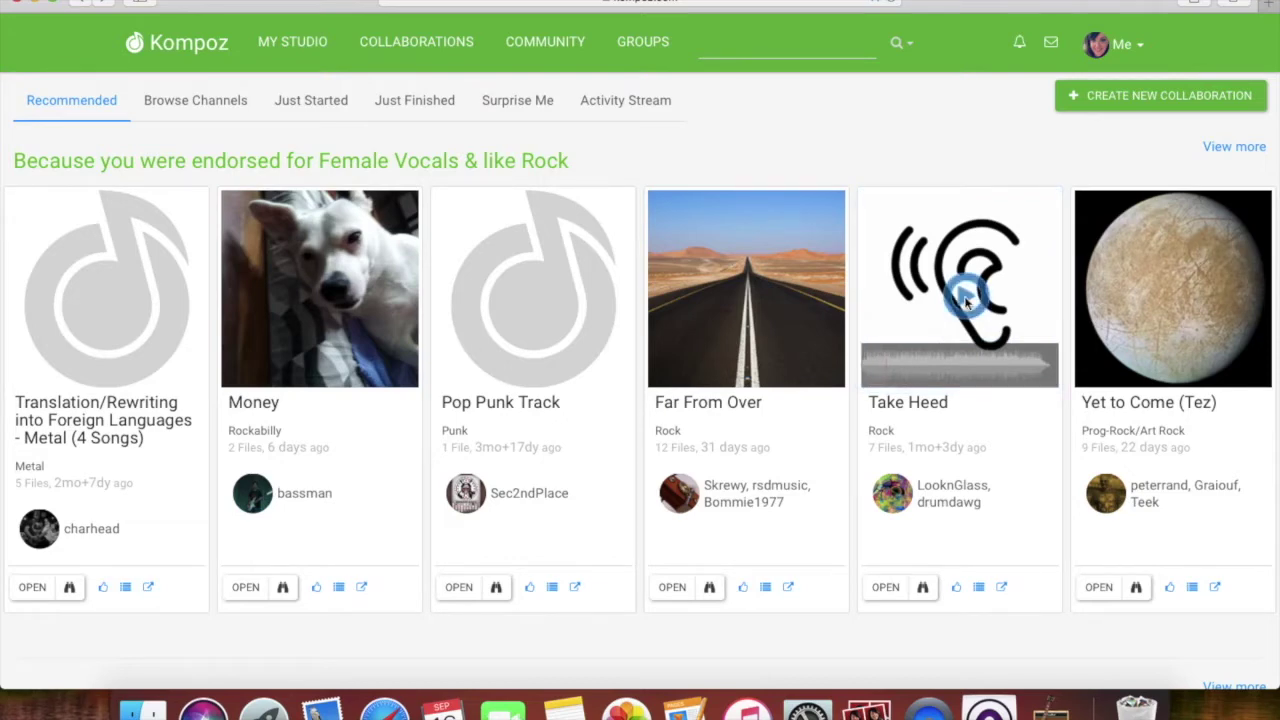
pyautogui.scroll(-3, 966, 305)
pyautogui.click(884, 479)
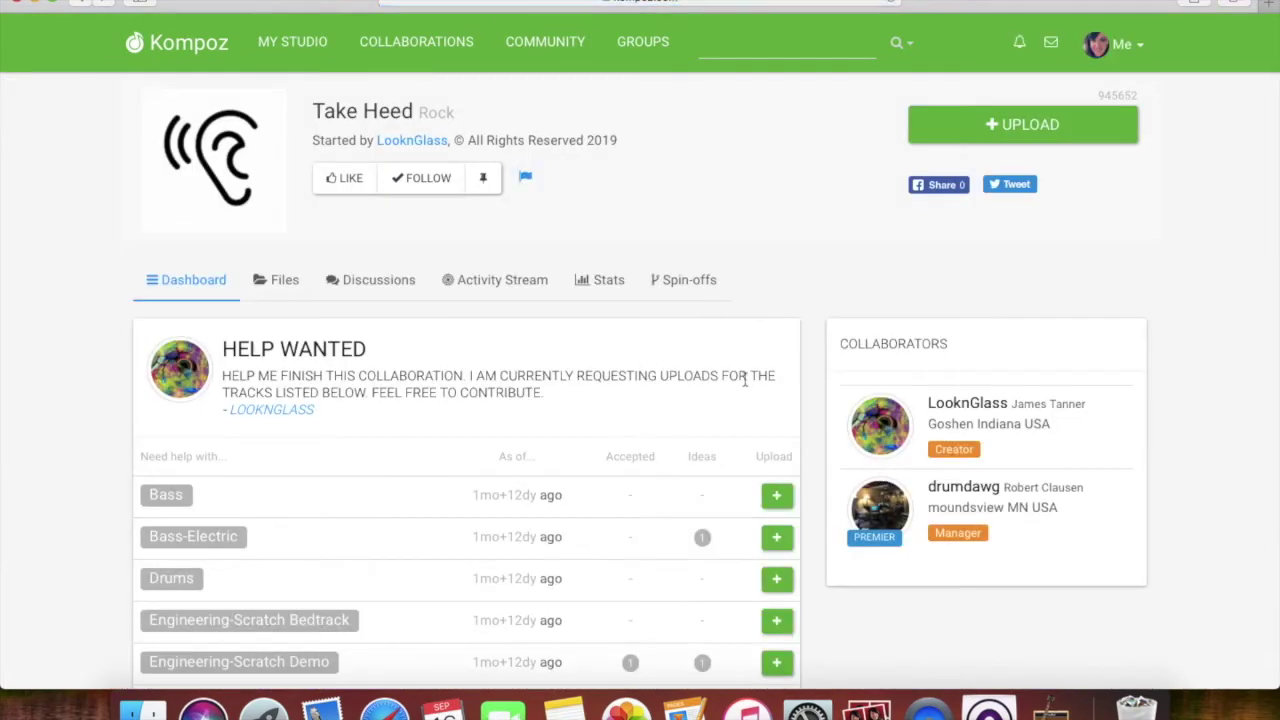
# - Examine the Help Wanted list of requested tracks, including their accepted and idea uploads
pyautogui.scroll(-1, 634, 411)
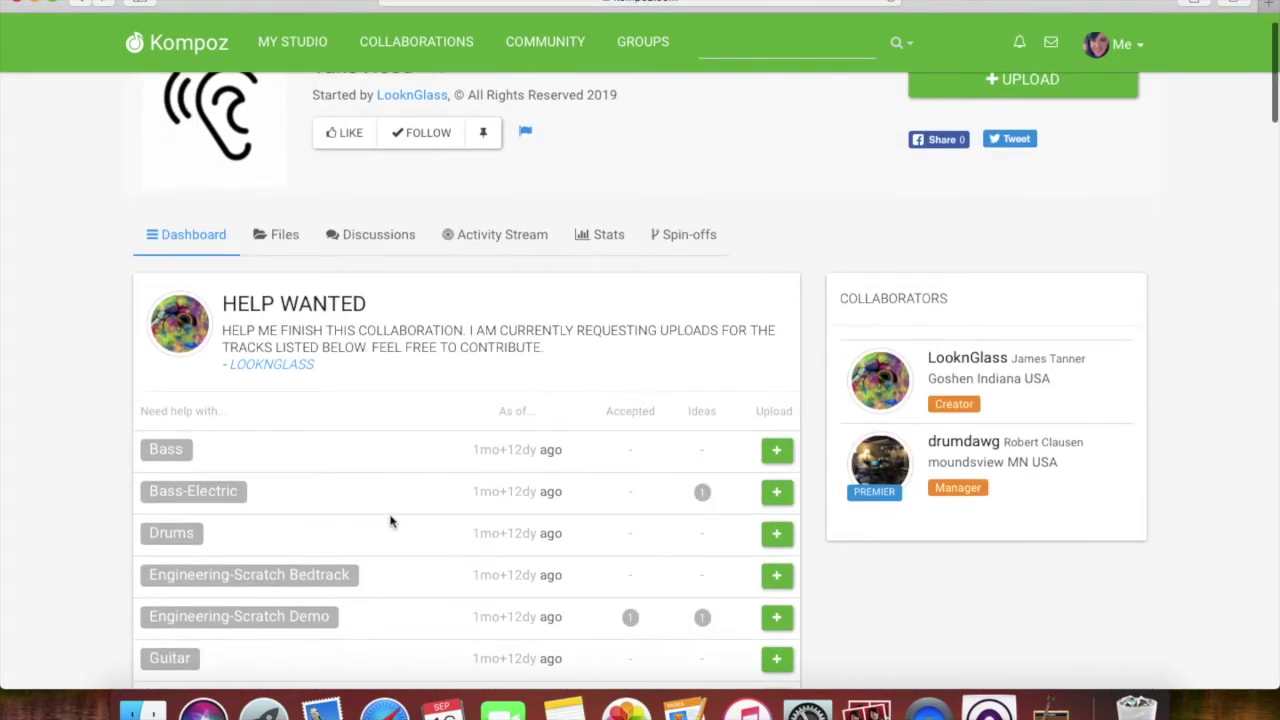
pyautogui.scroll(-1, 420, 521)
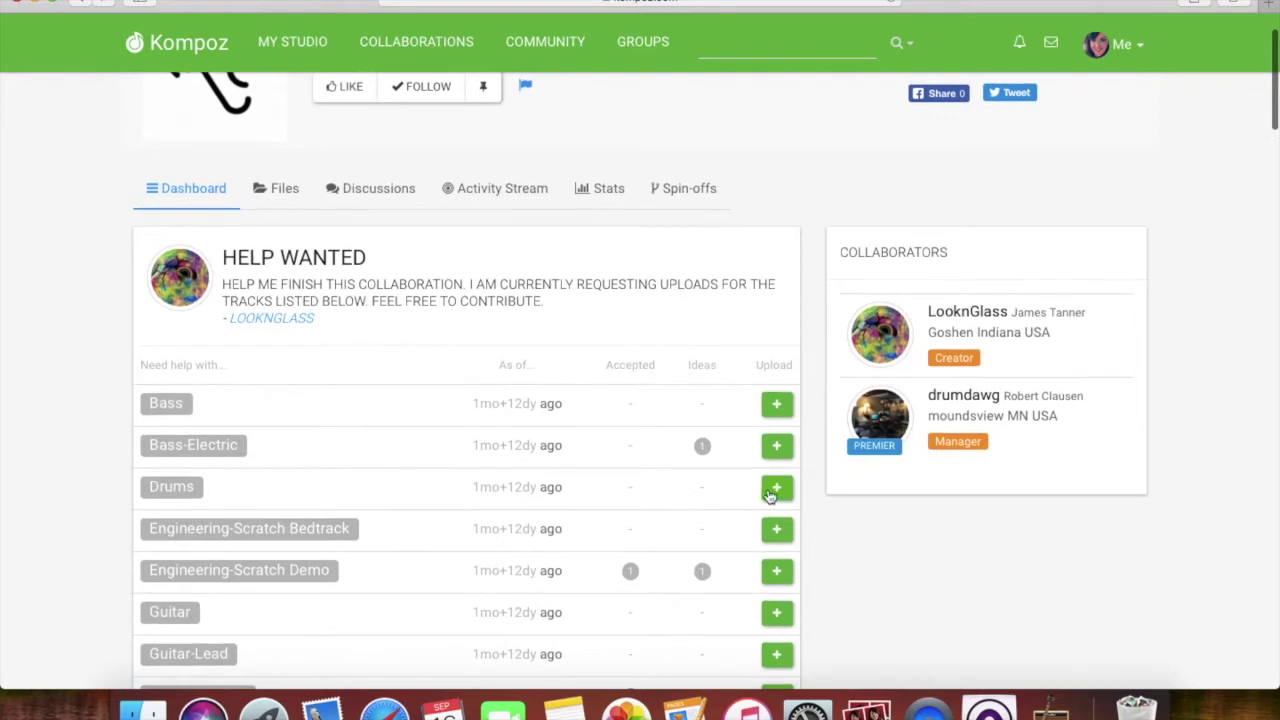
pyautogui.scroll(-1, 475, 537)
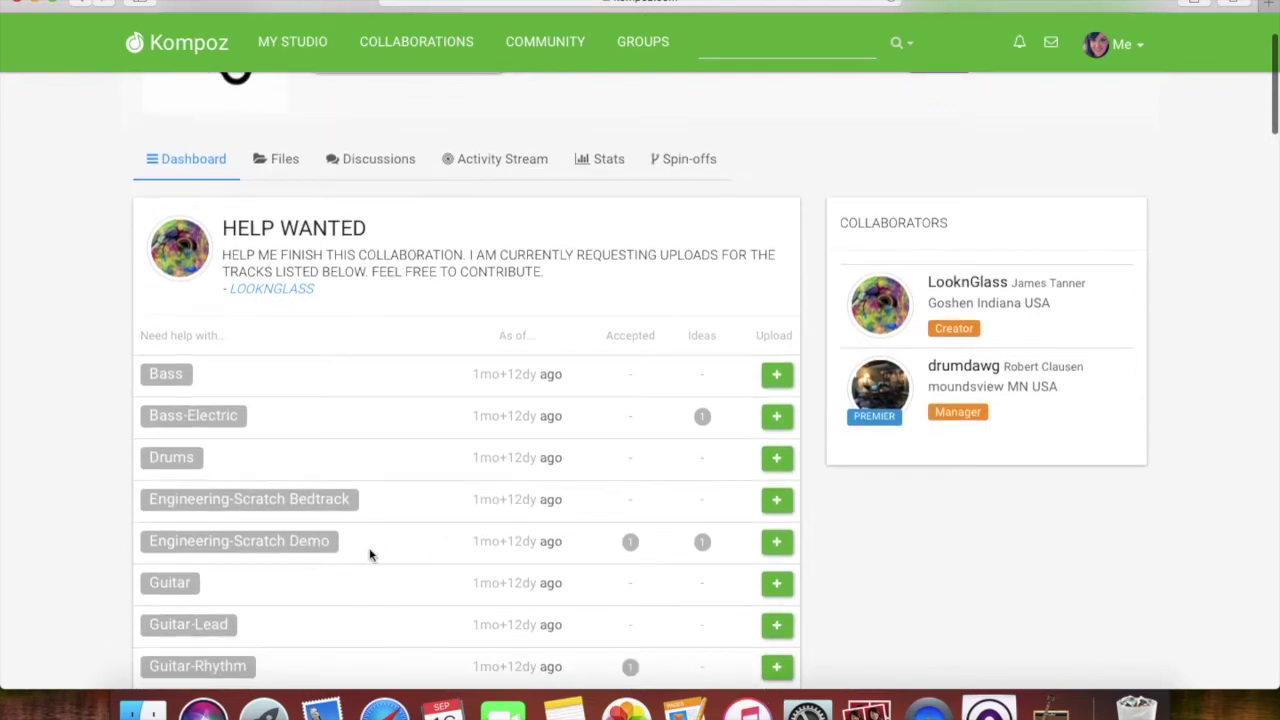
pyautogui.scroll(-1, 371, 555)
pyautogui.scroll(-1, 371, 555)
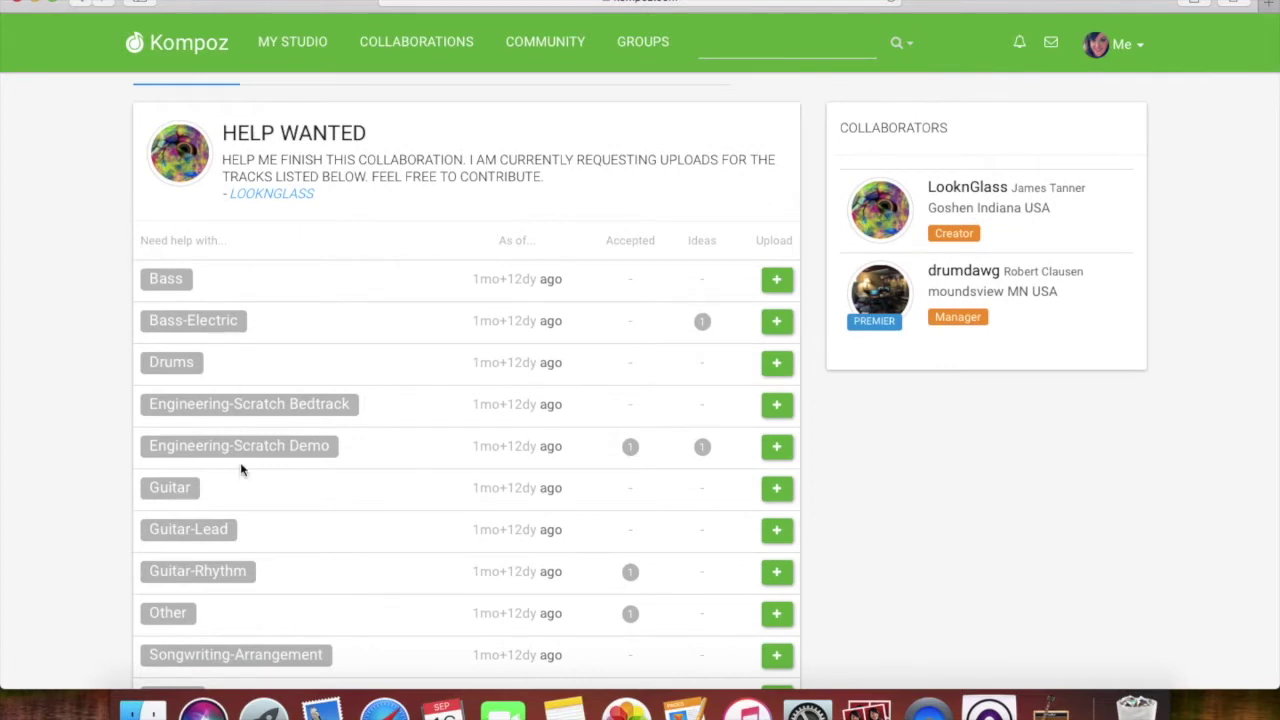
pyautogui.scroll(-1, 240, 466)
pyautogui.scroll(-3, 240, 472)
pyautogui.scroll(-2, 228, 598)
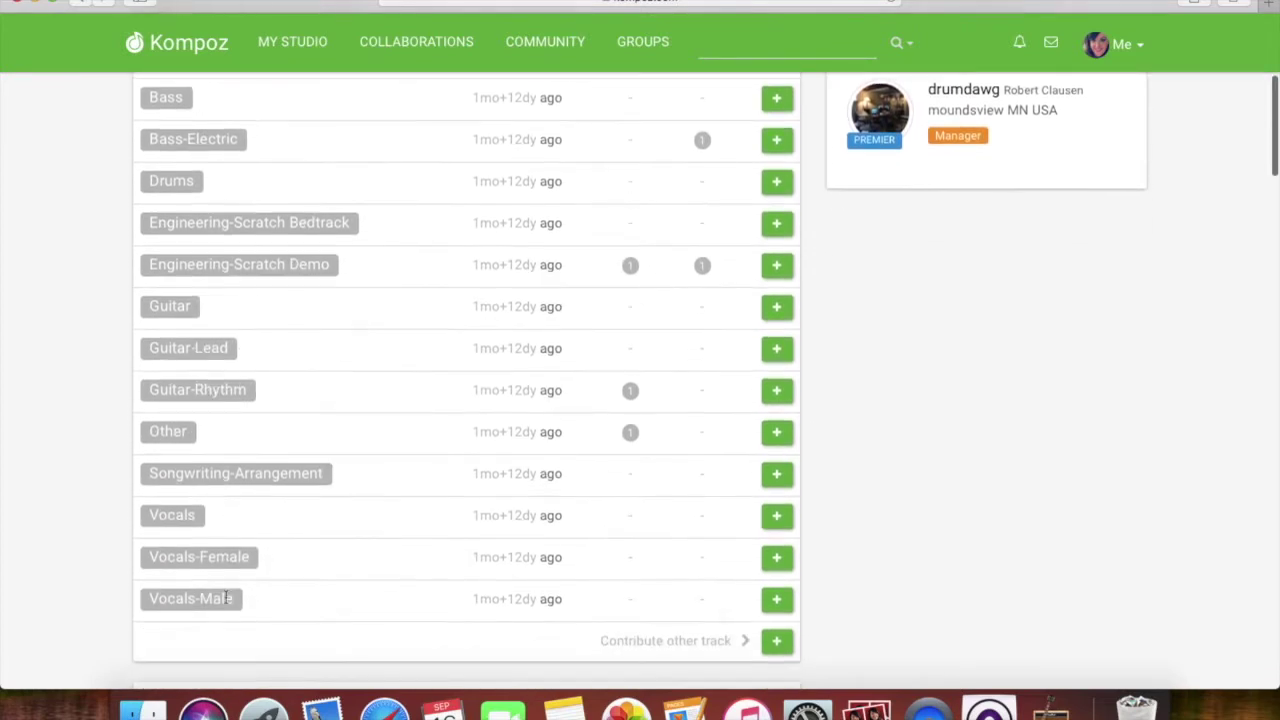
pyautogui.scroll(2, 275, 511)
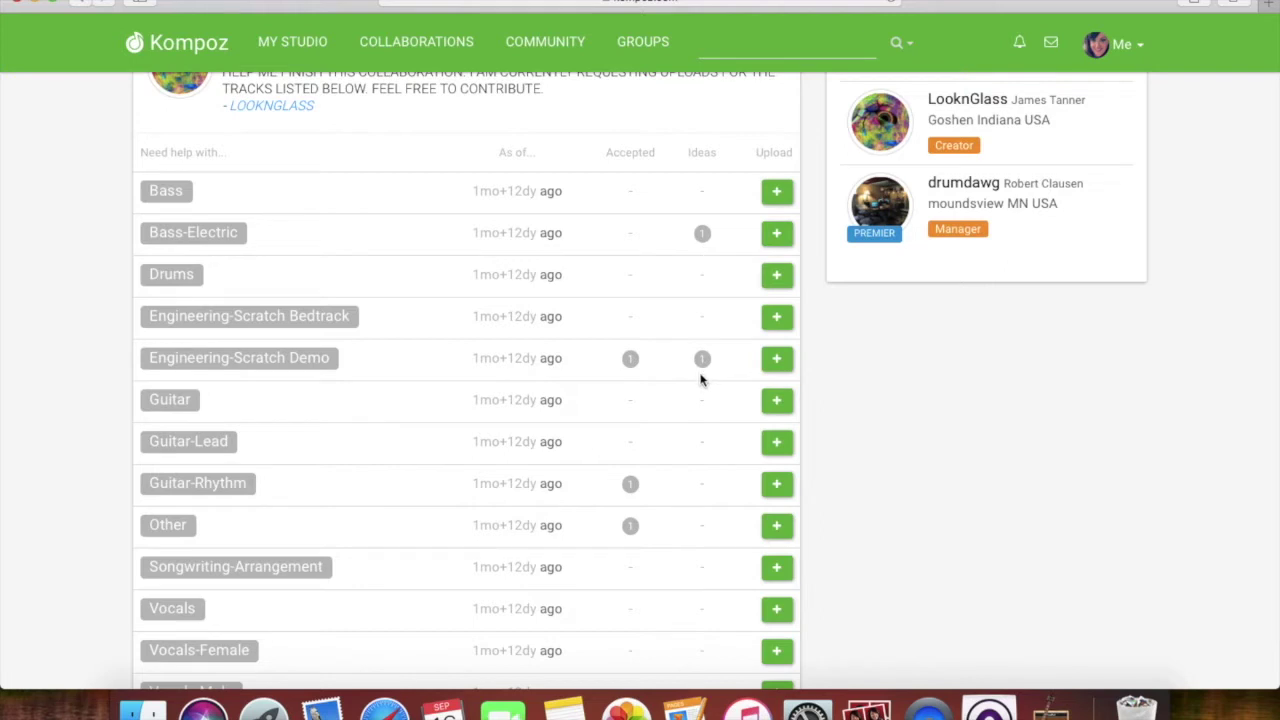
pyautogui.scroll(-1, 700, 378)
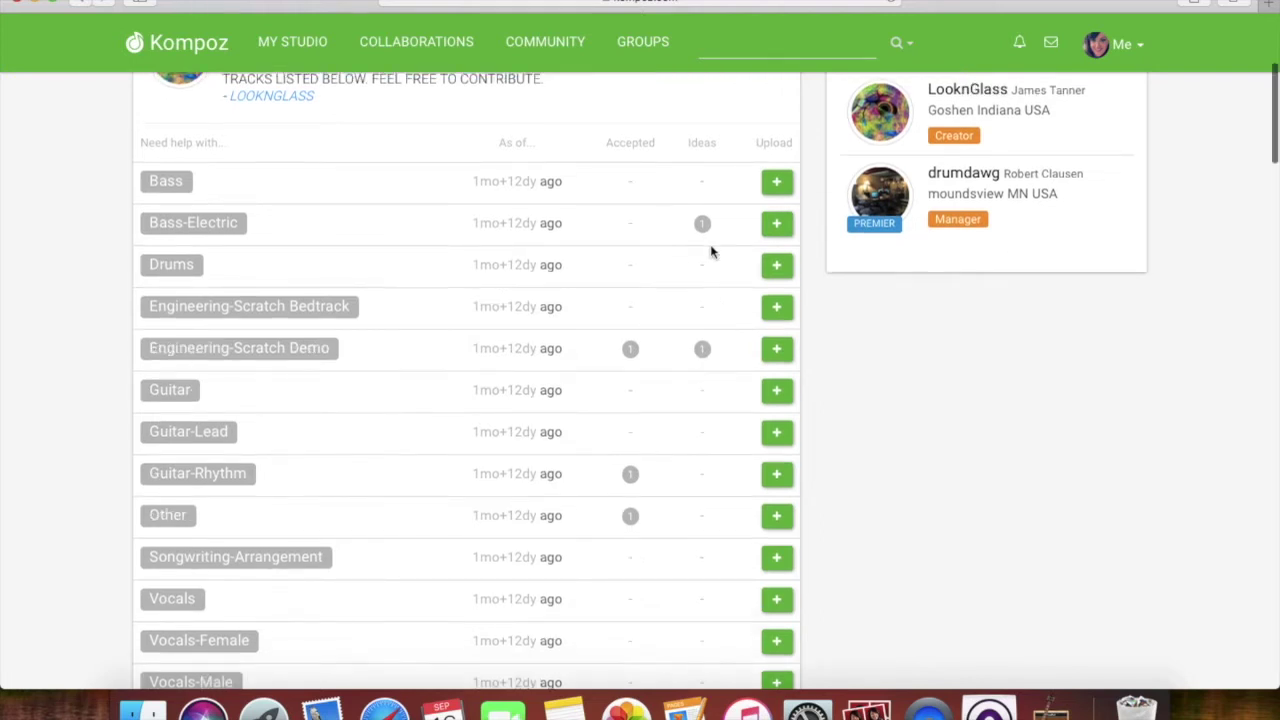
pyautogui.scroll(-3, 708, 306)
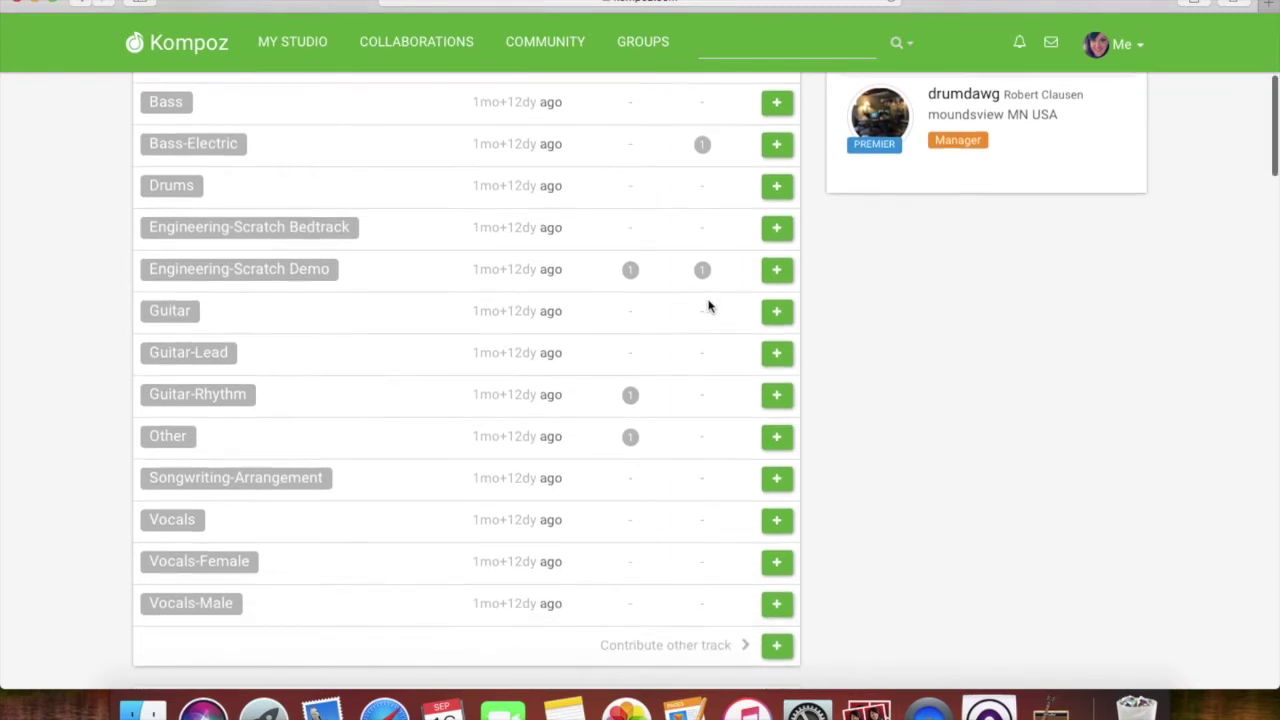
# - Read the Take Heed lyrics in the collaboration's creative brief
pyautogui.scroll(-10, 590, 332)
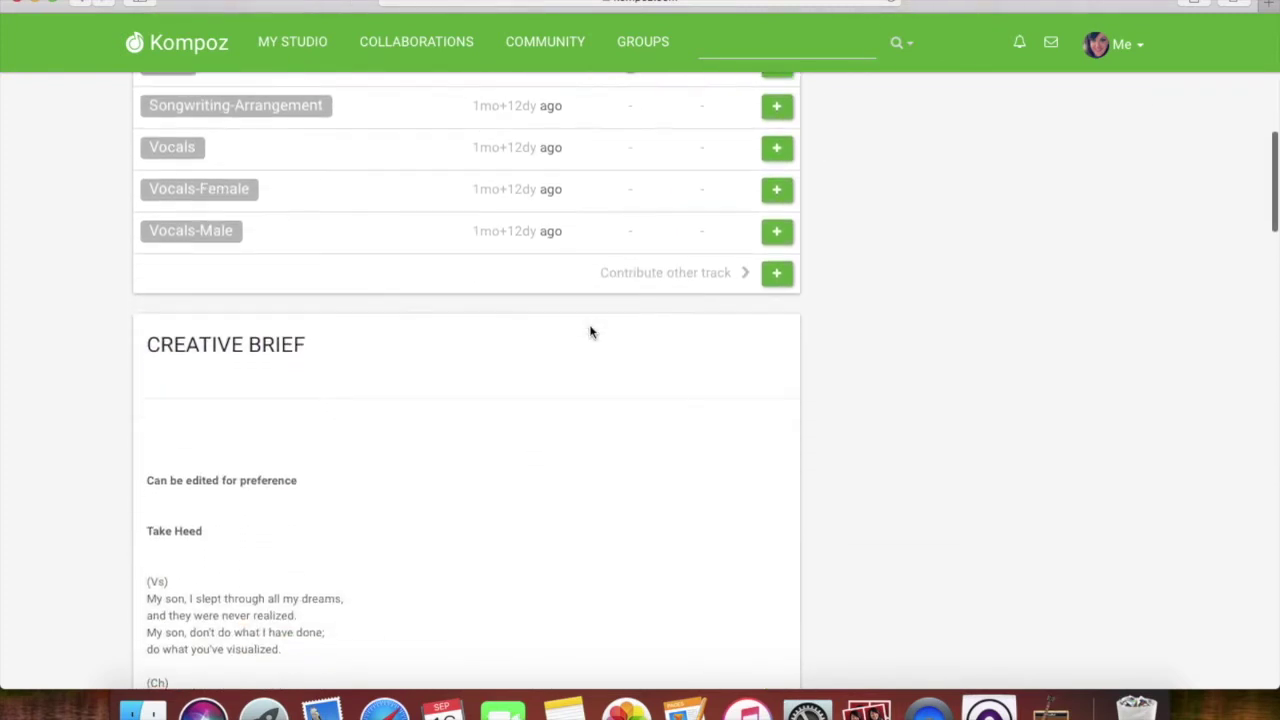
pyautogui.scroll(-1, 590, 332)
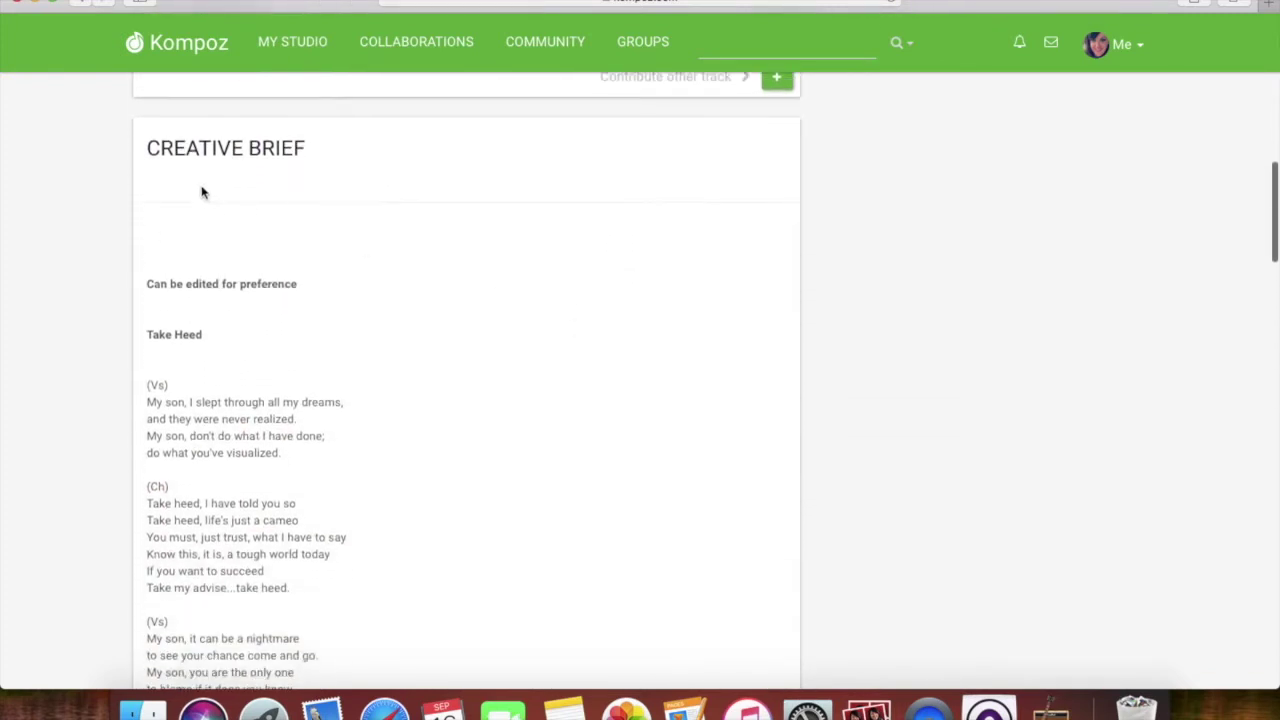
pyautogui.scroll(-2, 118, 343)
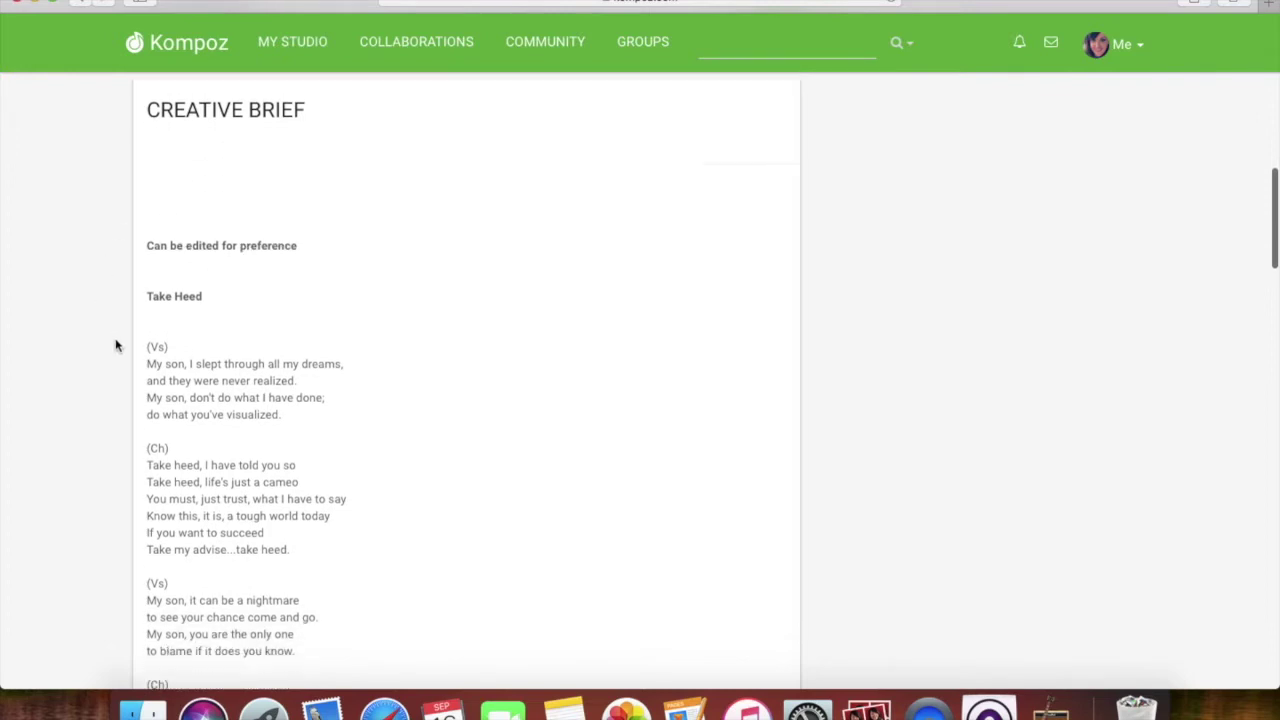
pyautogui.scroll(-3, 124, 438)
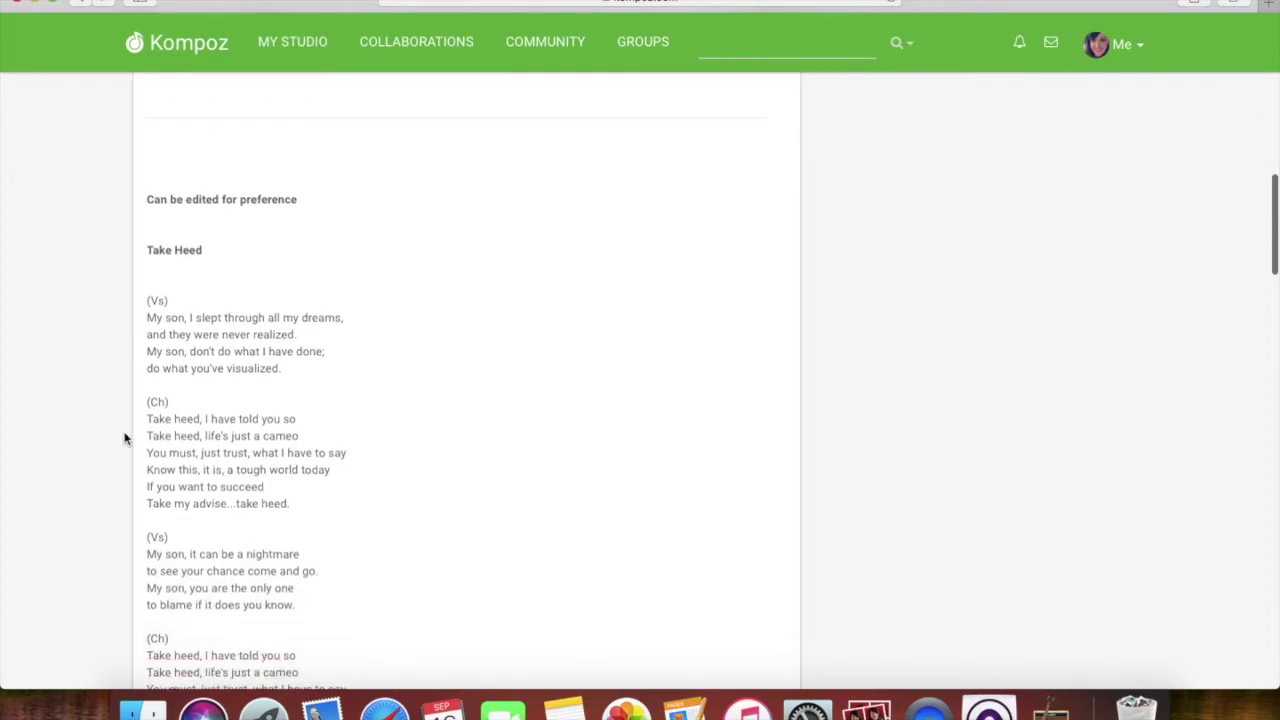
pyautogui.scroll(1, 125, 440)
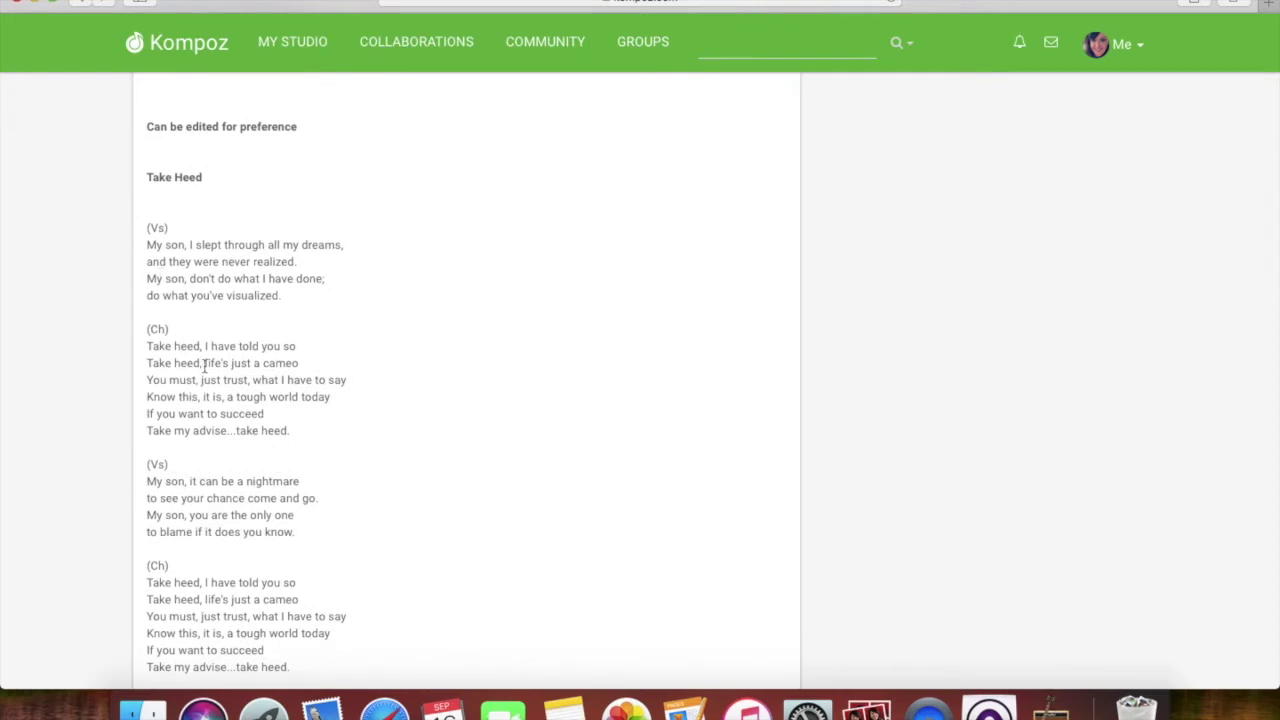
pyautogui.scroll(-5, 330, 433)
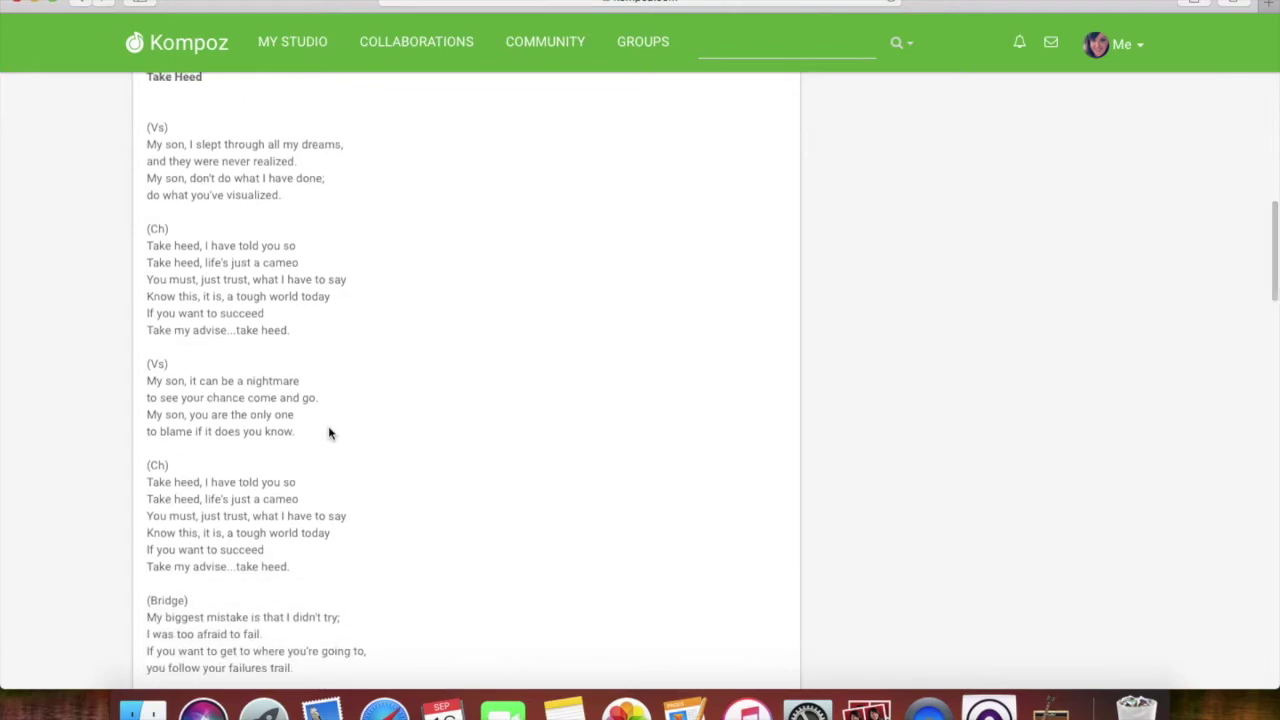
pyautogui.scroll(-4, 340, 457)
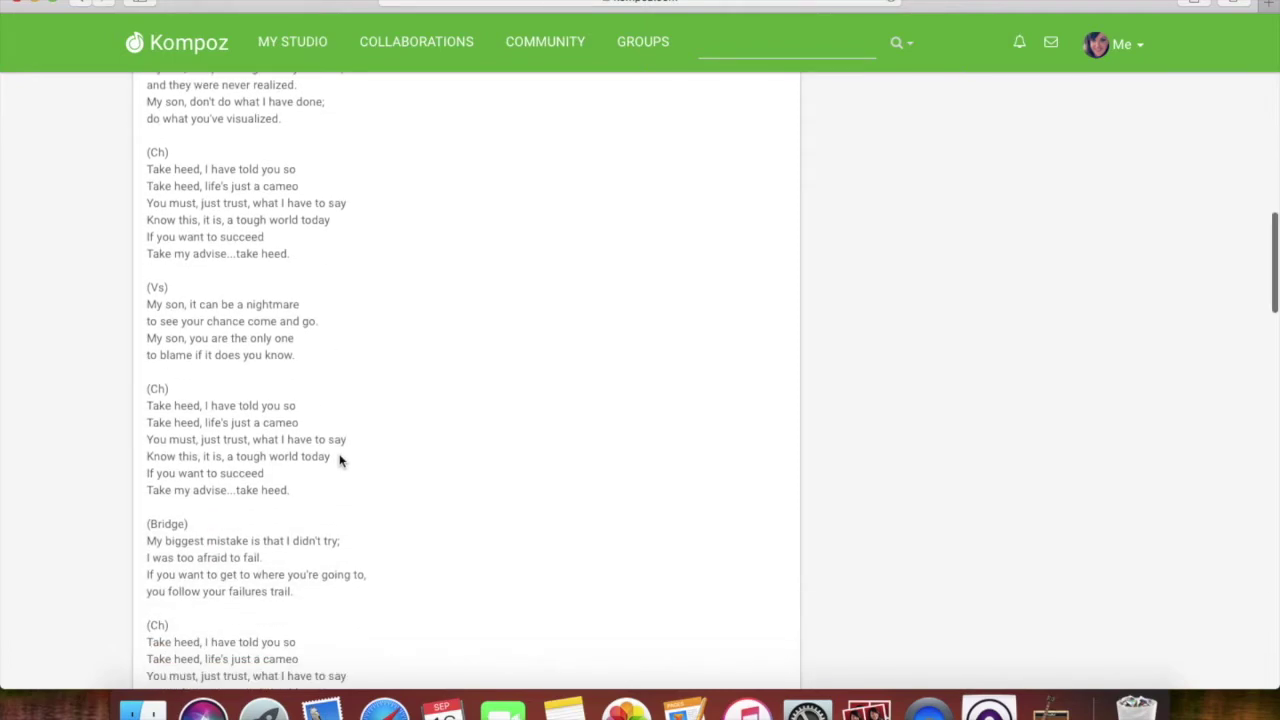
# - Open the collaboration's files and review the uploaded mix and bass tracks with their statuses
pyautogui.scroll(15, 339, 450)
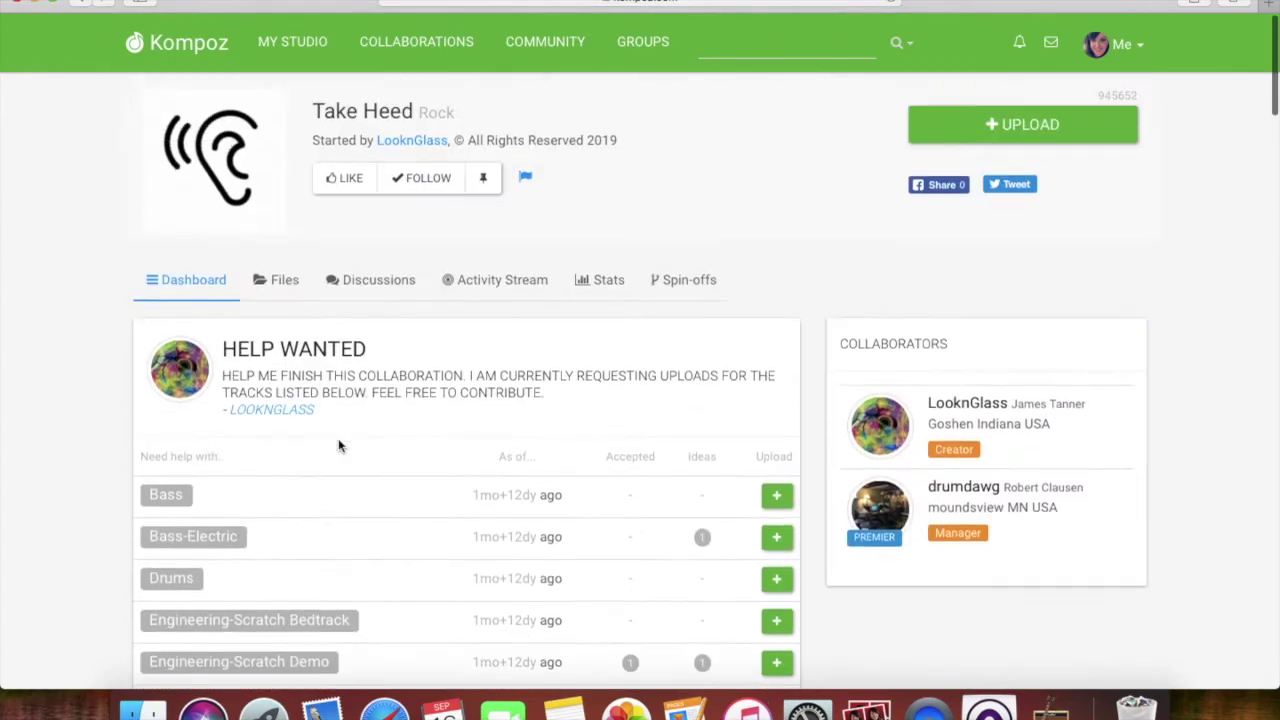
pyautogui.click(286, 282)
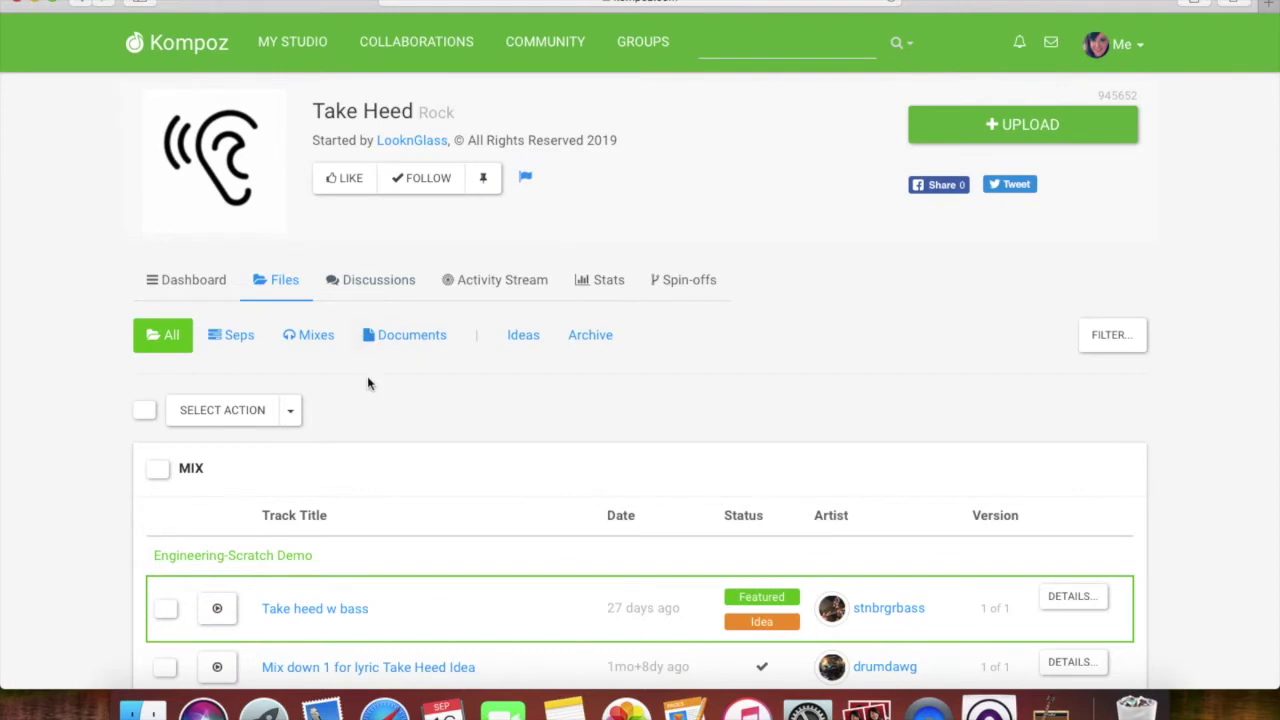
pyautogui.scroll(-3, 367, 378)
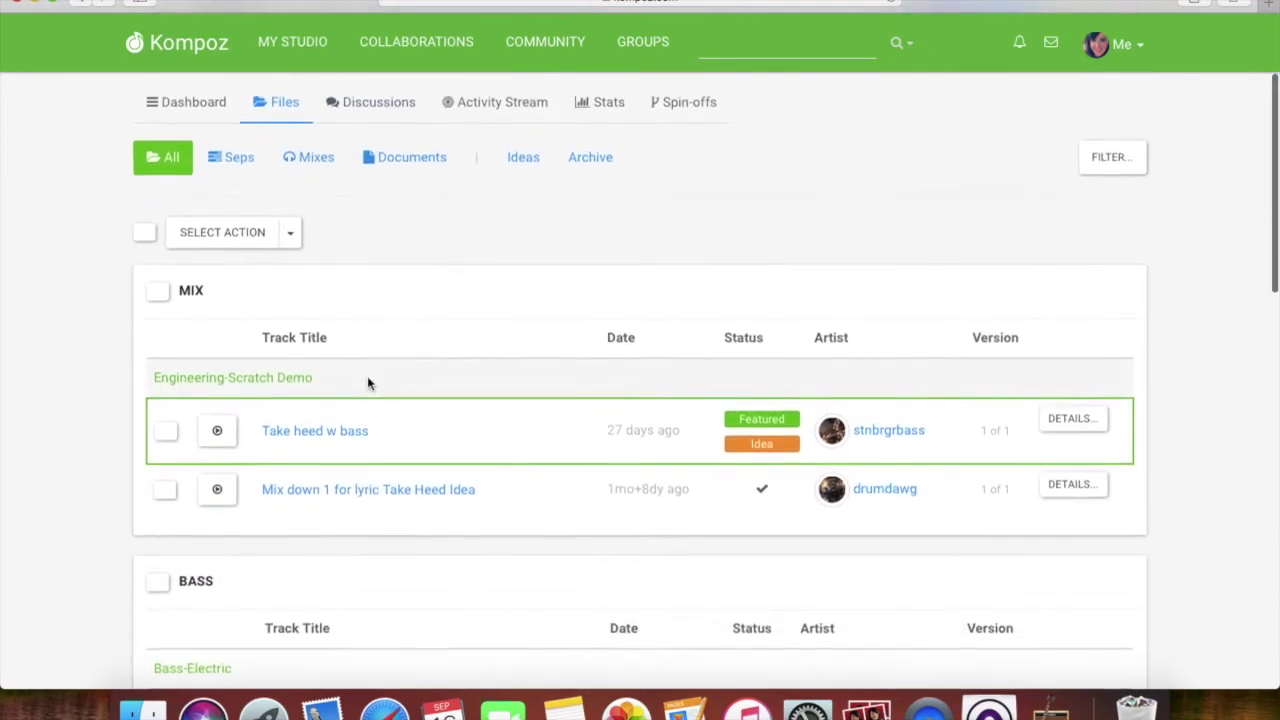
pyautogui.scroll(-1, 145, 415)
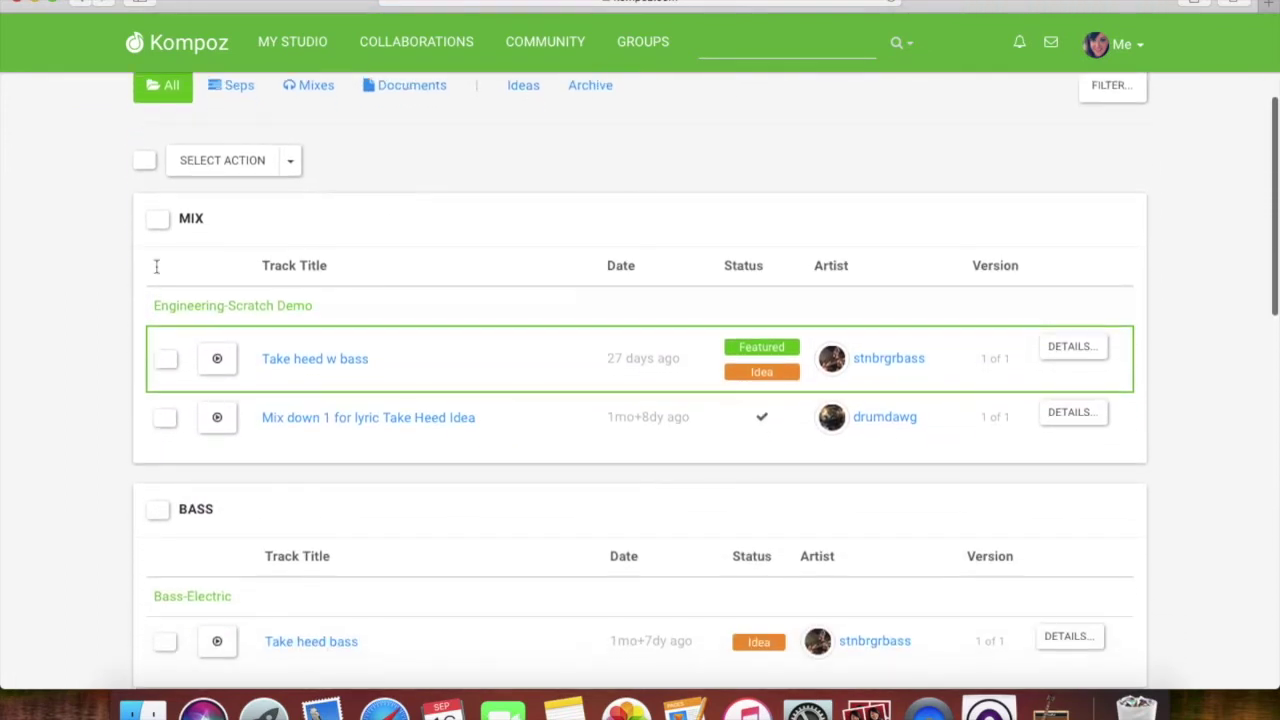
pyautogui.scroll(-1, 94, 383)
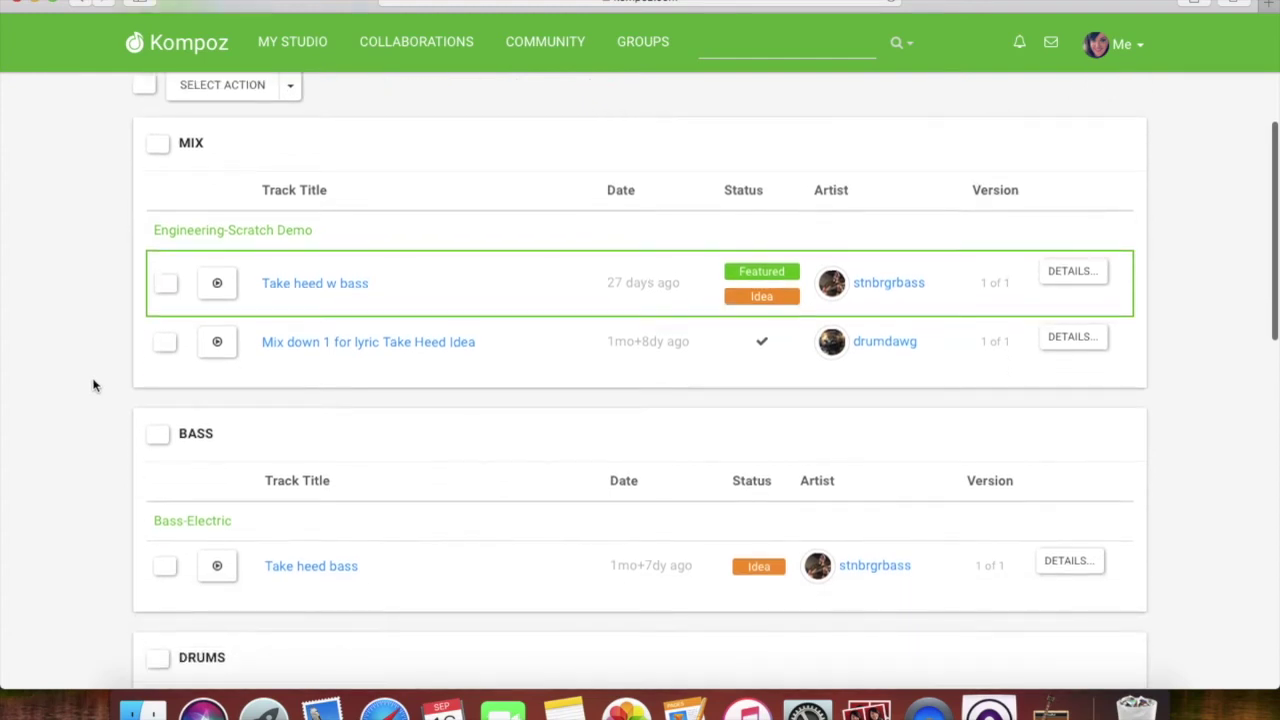
pyautogui.scroll(-1, 437, 349)
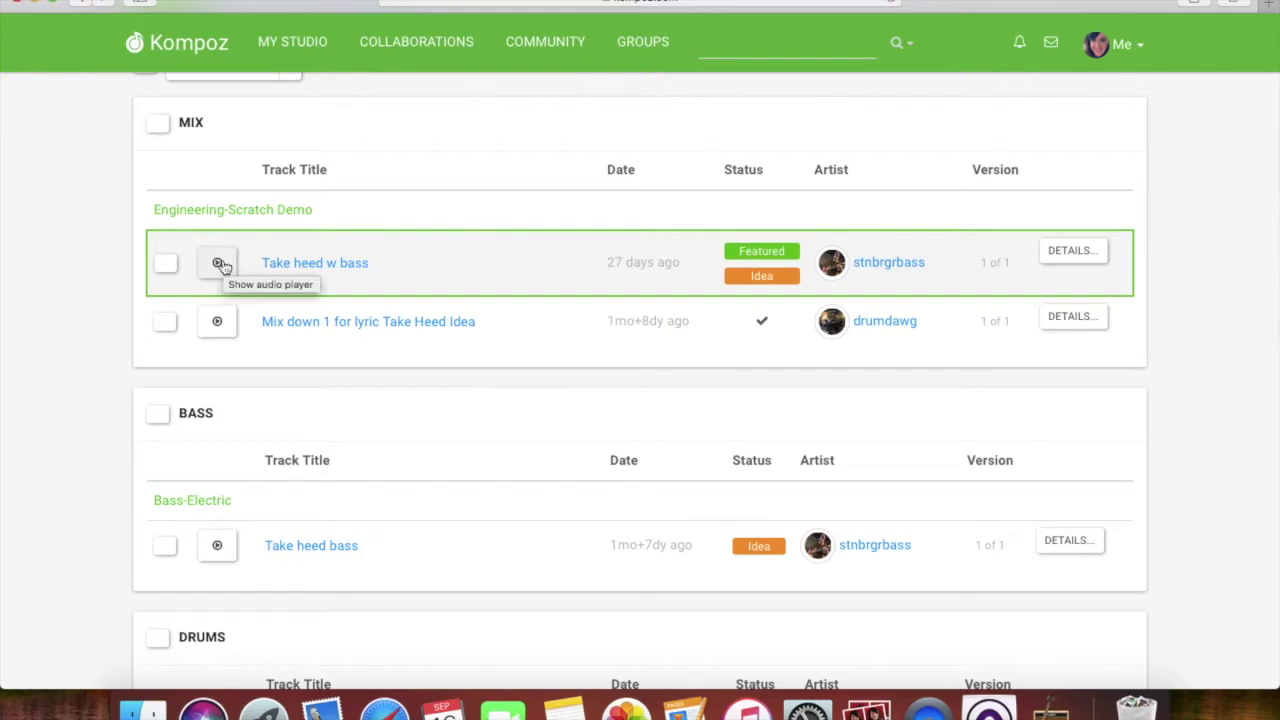
pyautogui.scroll(-1, 477, 280)
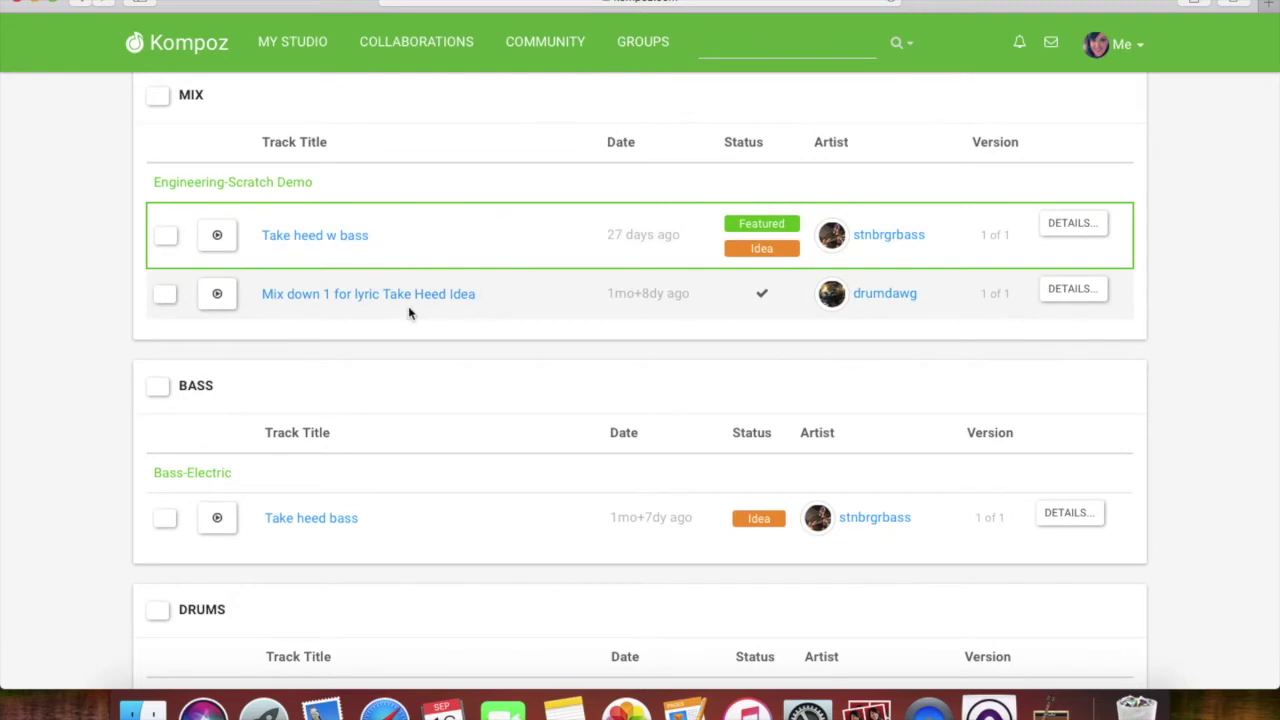
pyautogui.scroll(-1, 408, 313)
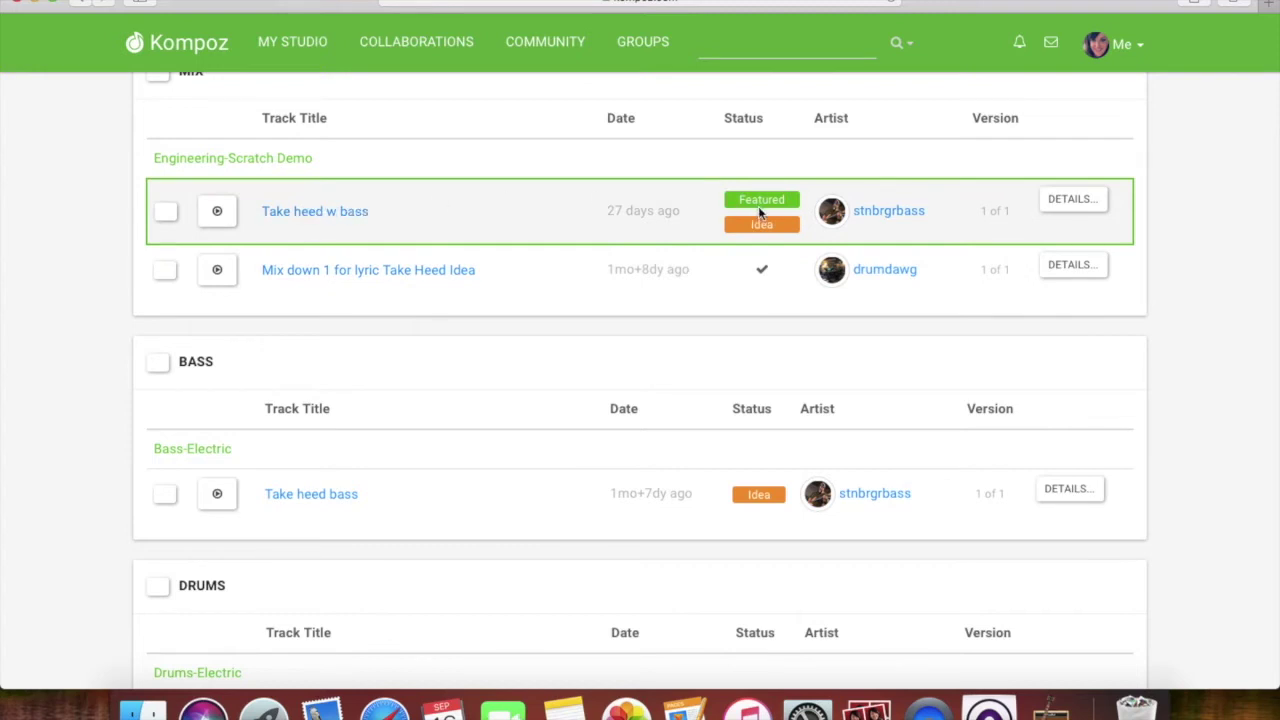
# - Open the featured "Take heed w bass" mix and play it, skipping ahead to about 0:18
pyautogui.click(340, 211)
pyautogui.scroll(-3, 331, 309)
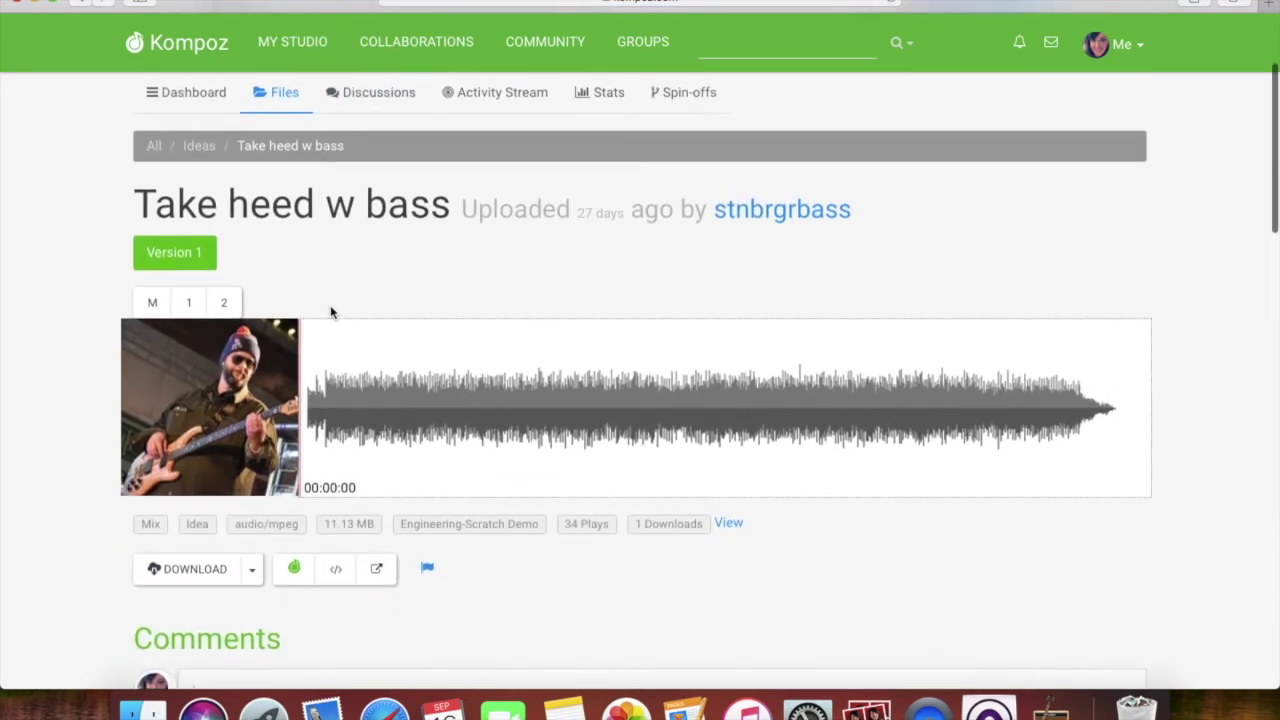
pyautogui.scroll(-2, 336, 376)
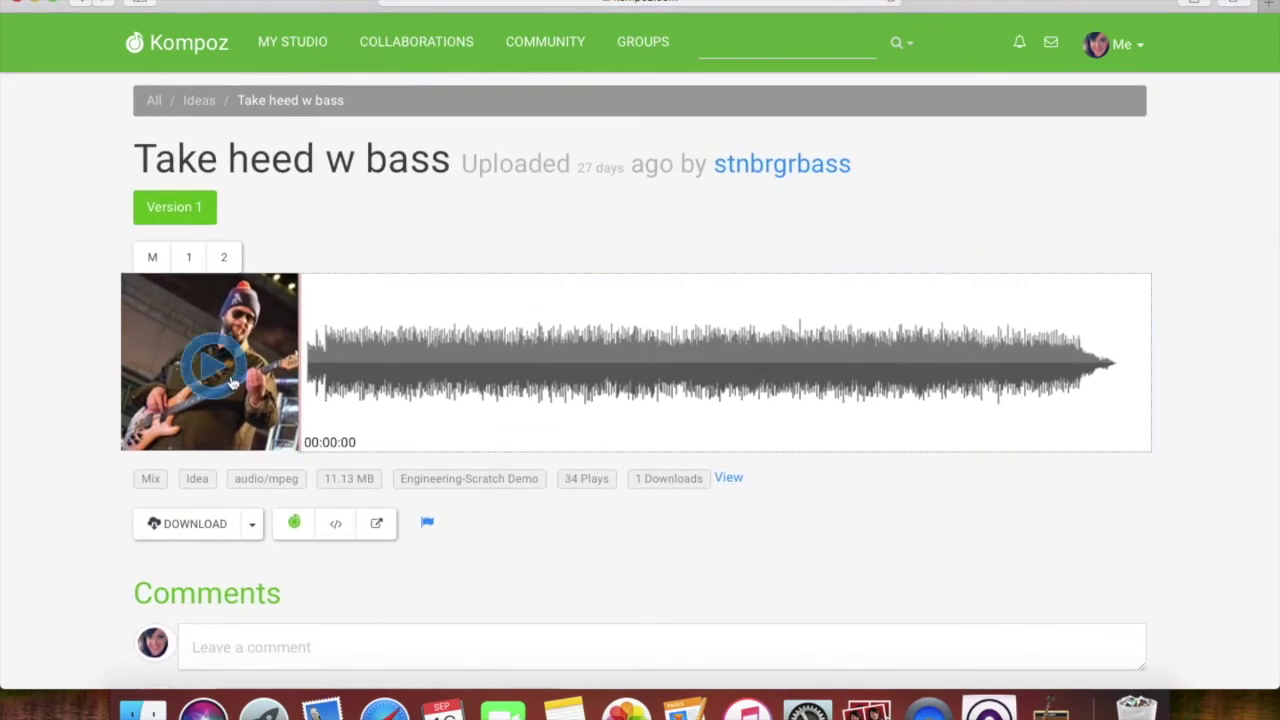
pyautogui.click(406, 378)
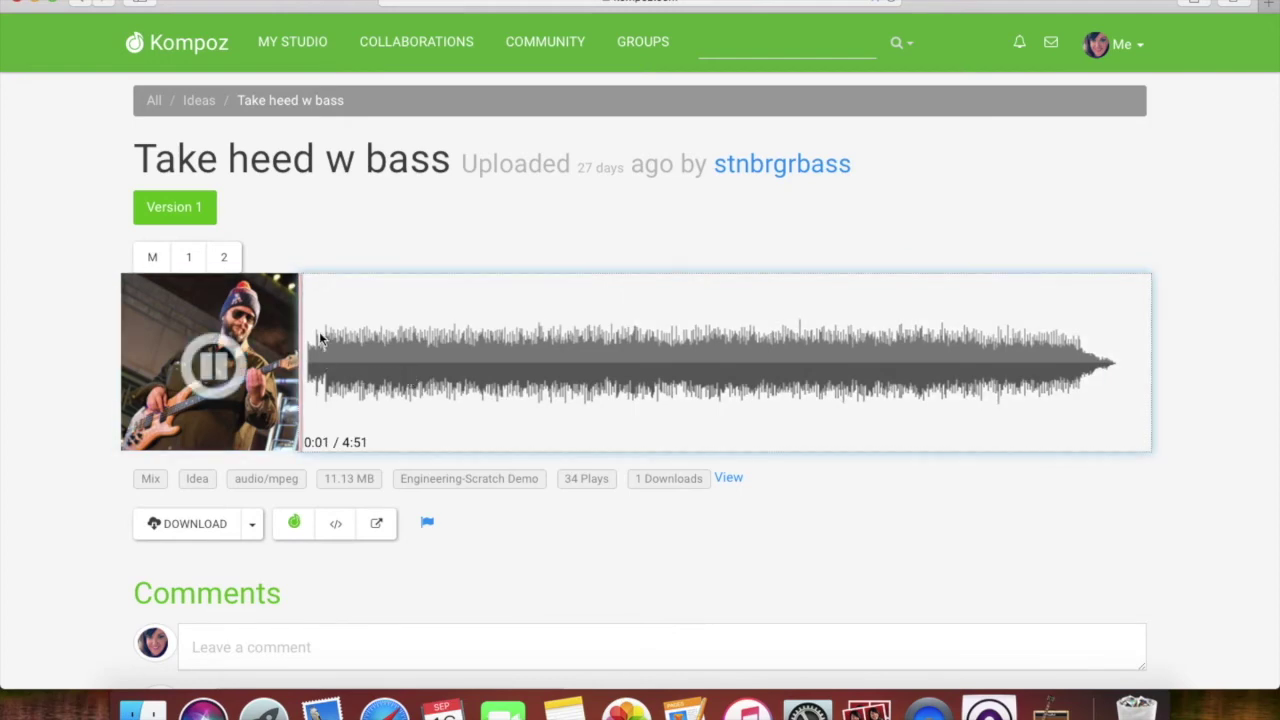
pyautogui.click(350, 326)
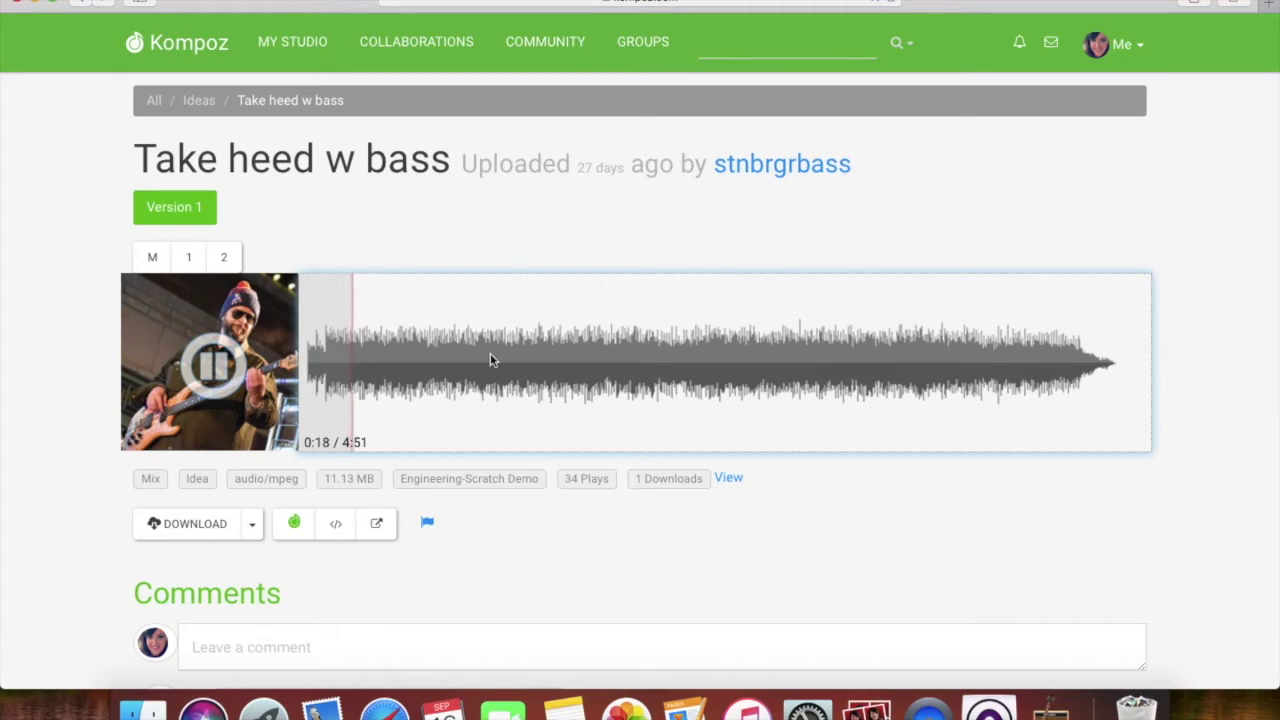
# - Download the "Take heed w bass" mix and open the downloaded kompoz_945652_946617_1.kmpz file in Konnect to fetch the audio
pyautogui.scroll(-1, 490, 353)
pyautogui.scroll(-4, 490, 360)
pyautogui.scroll(3, 490, 360)
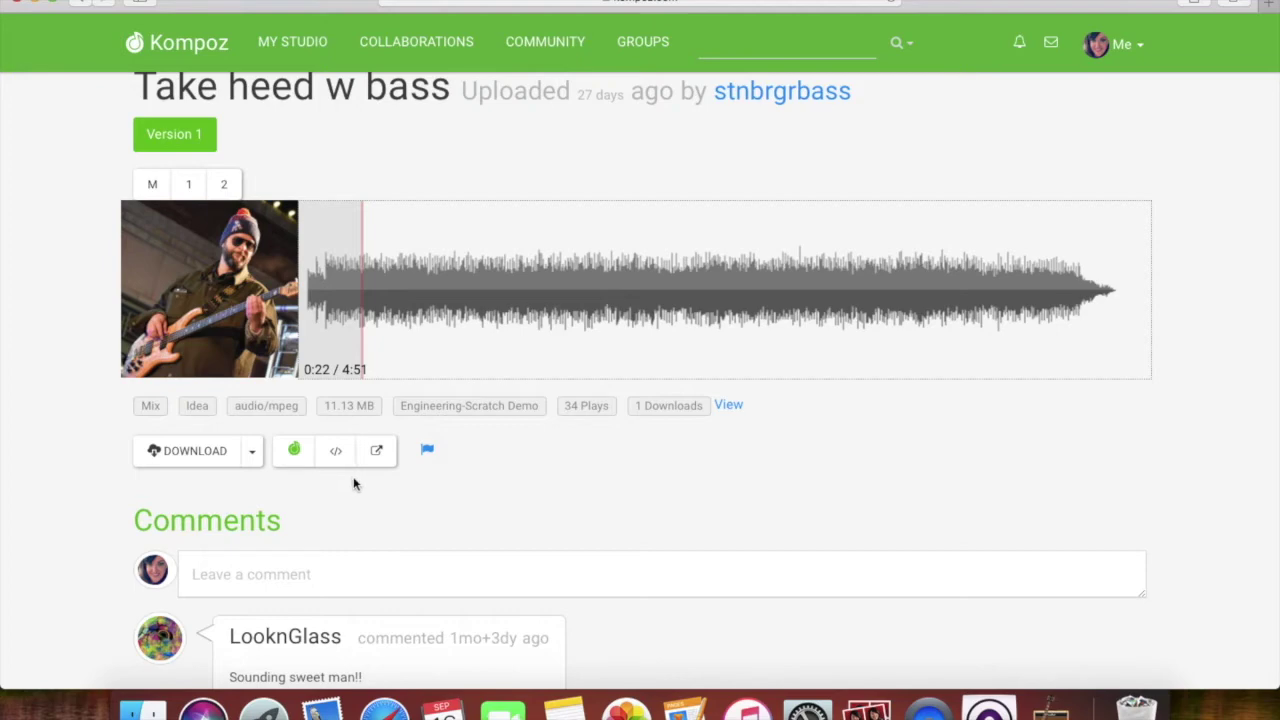
pyautogui.scroll(-1, 353, 484)
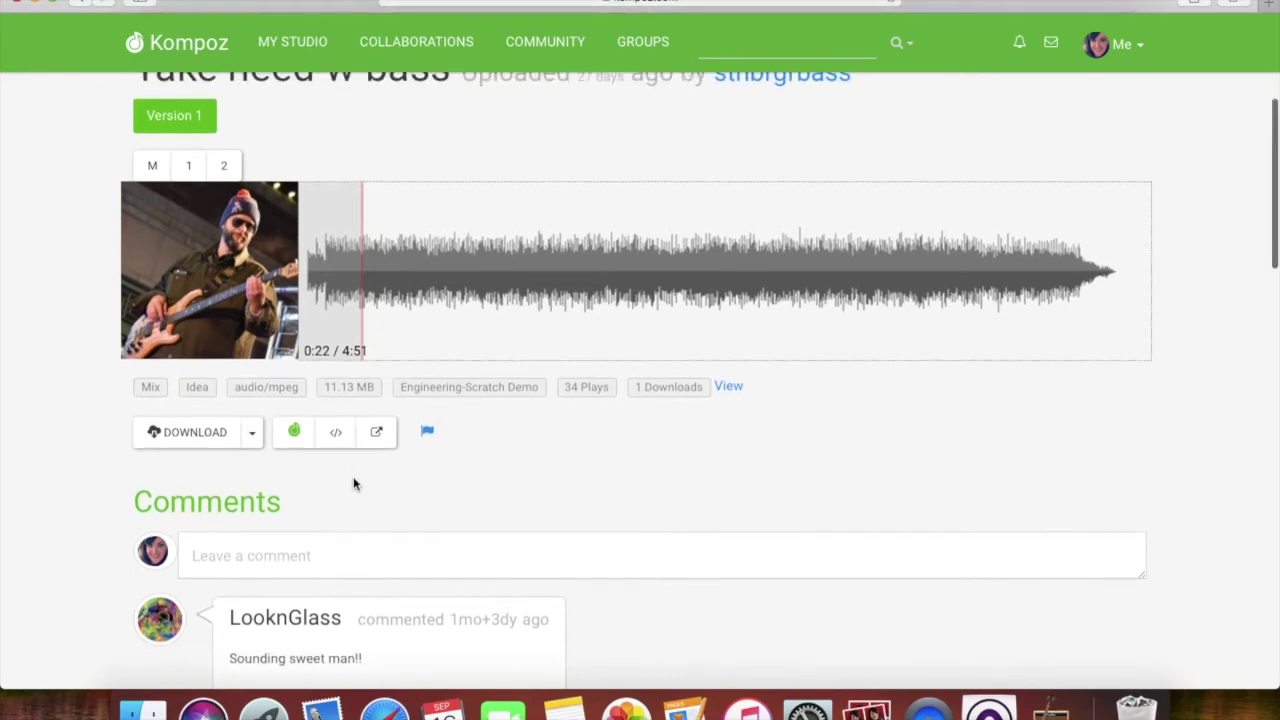
pyautogui.click(168, 432)
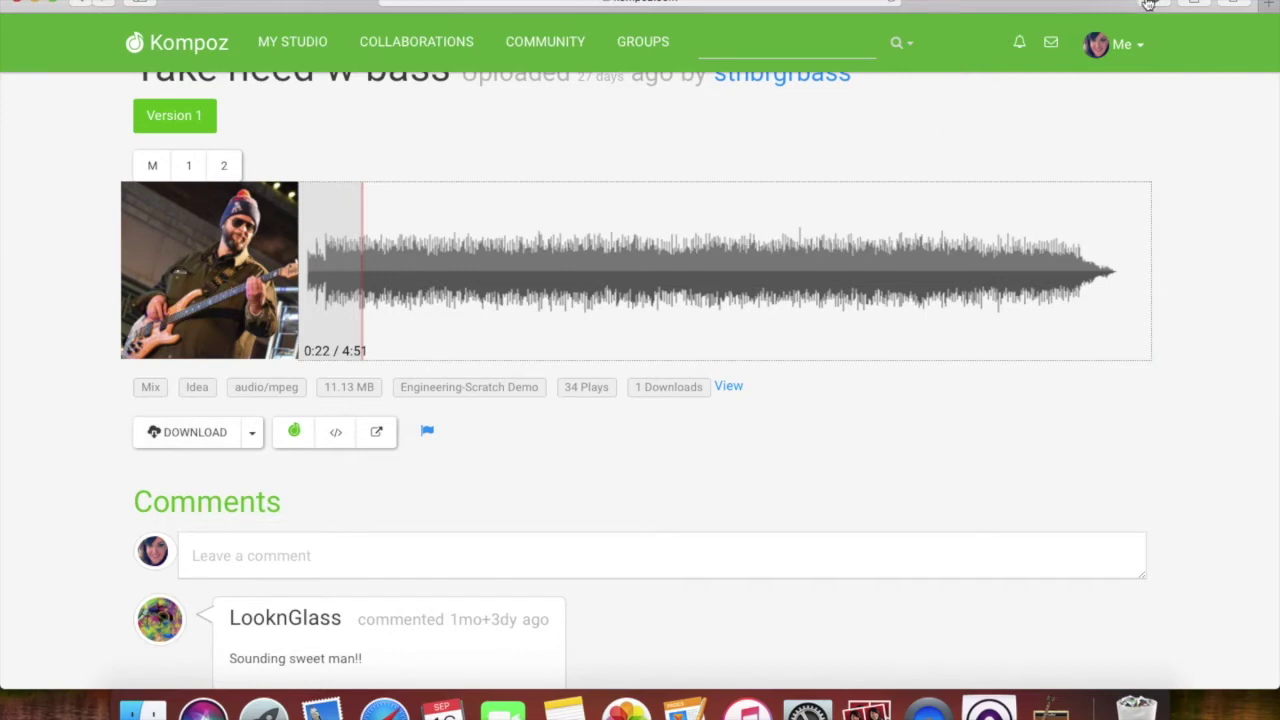
pyautogui.doubleClick(1115, 79)
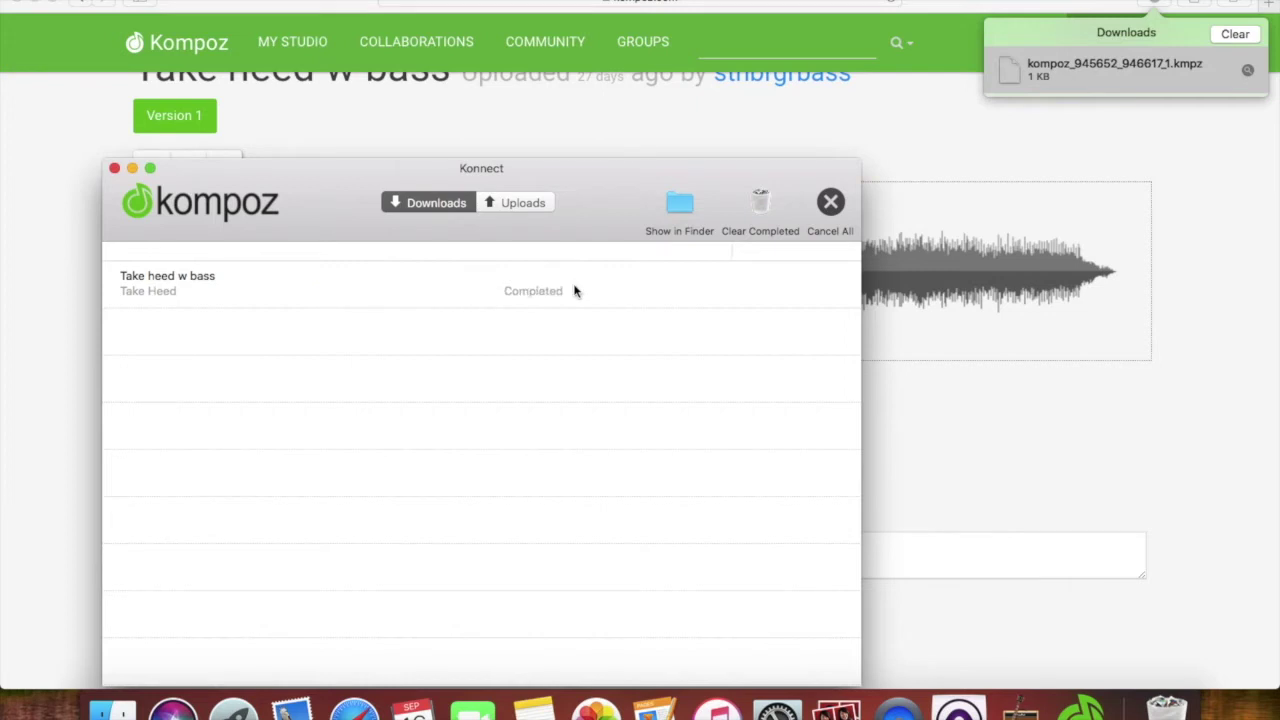
# - Show the completed "Take heed w bass" download from Konnect in Finder
pyautogui.click(575, 291)
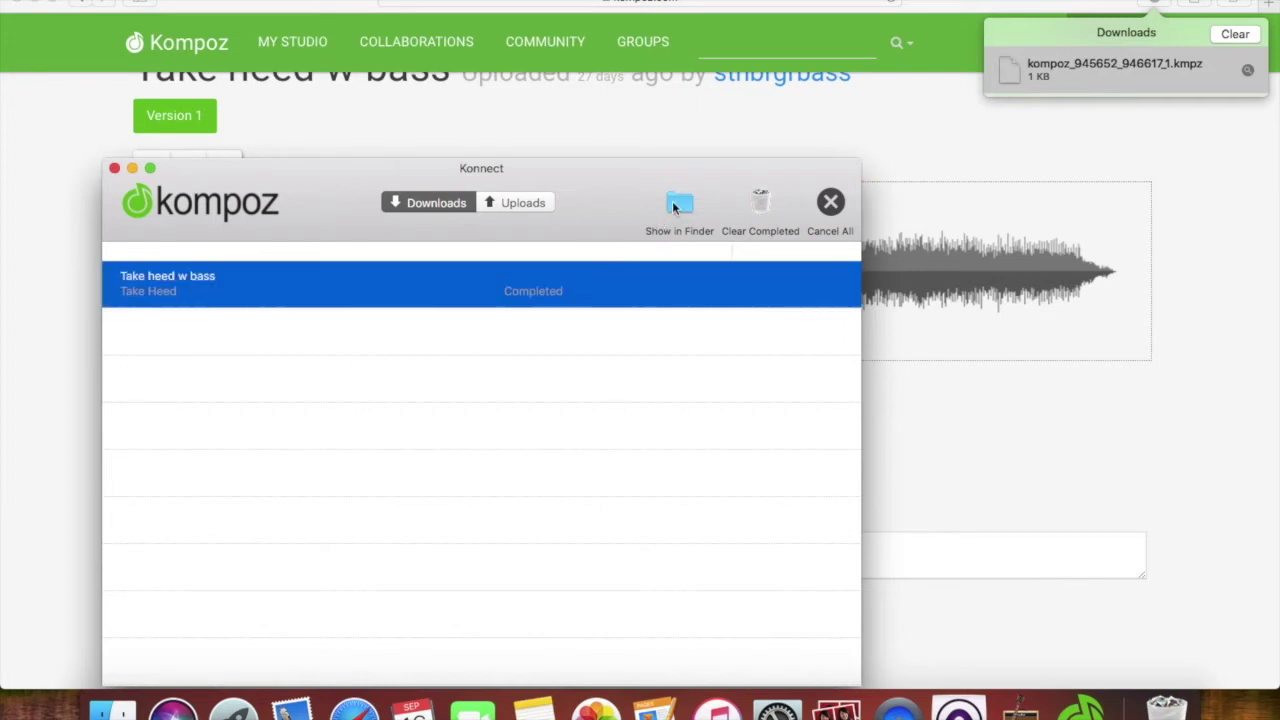
pyautogui.click(677, 203)
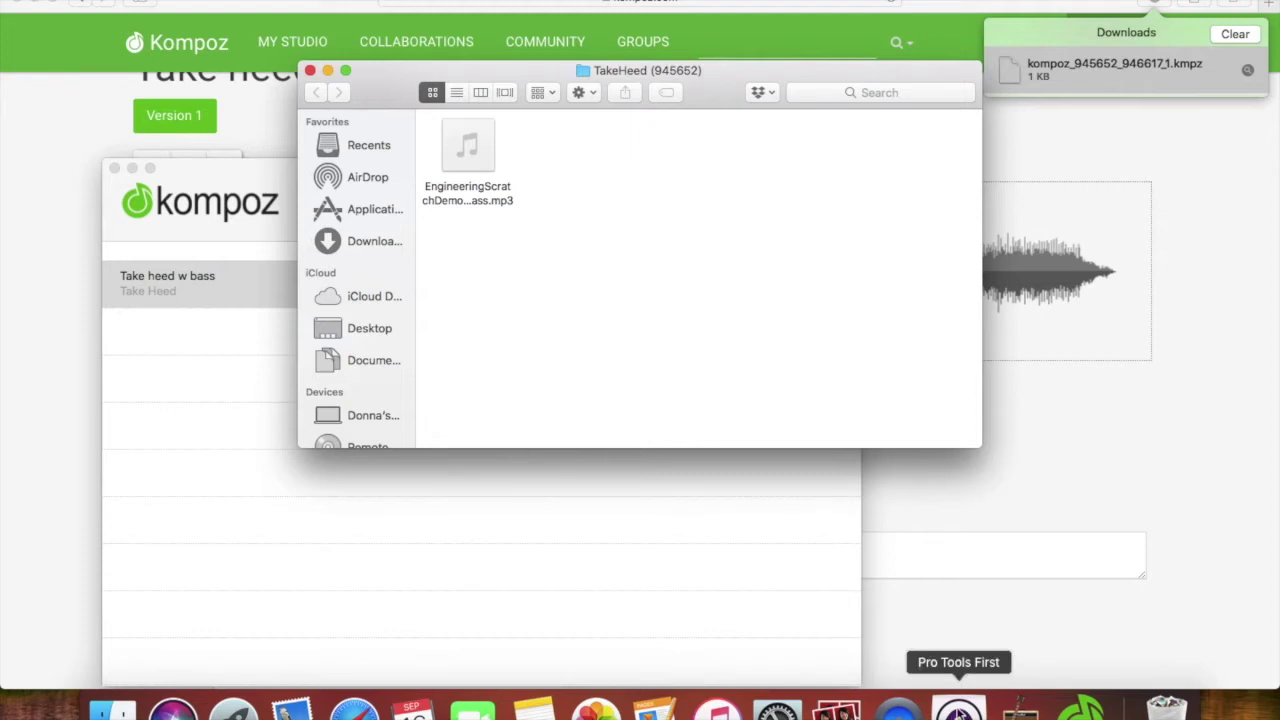
# - Switch to GarageBand and create an empty project with a microphone audio track on Input 1, with input monitoring off
pyautogui.click(1016, 710)
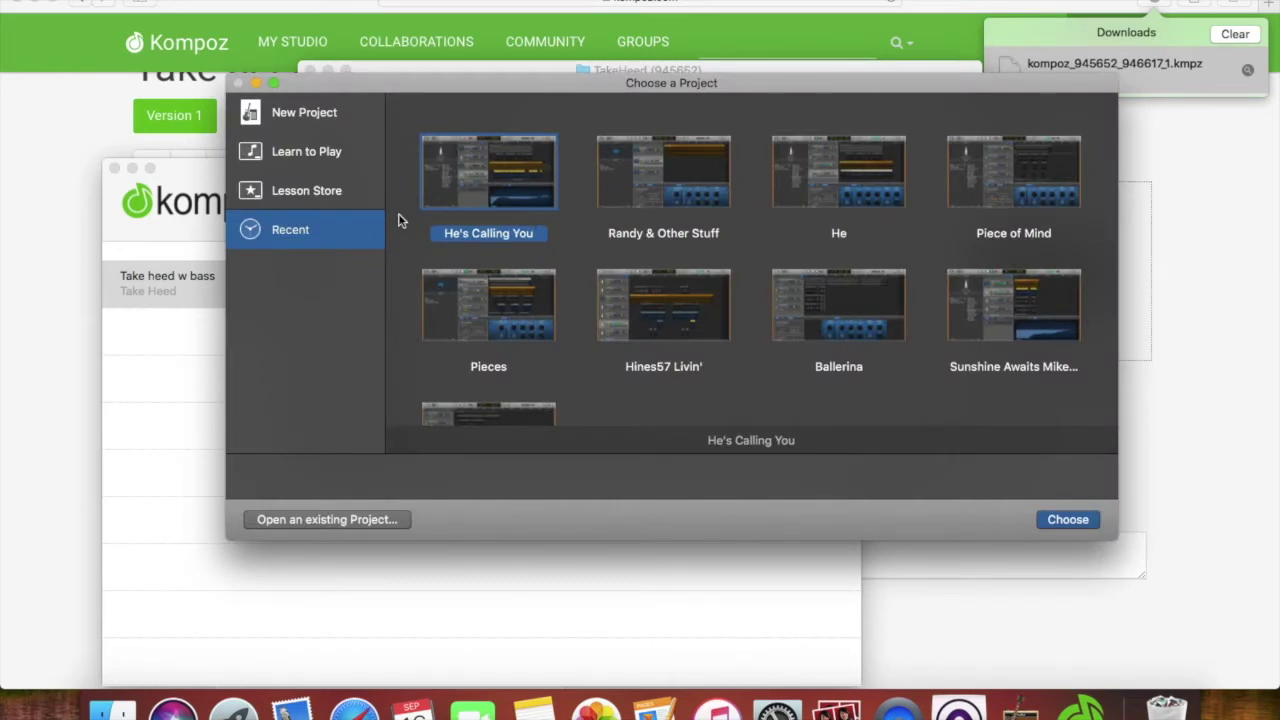
pyautogui.click(333, 117)
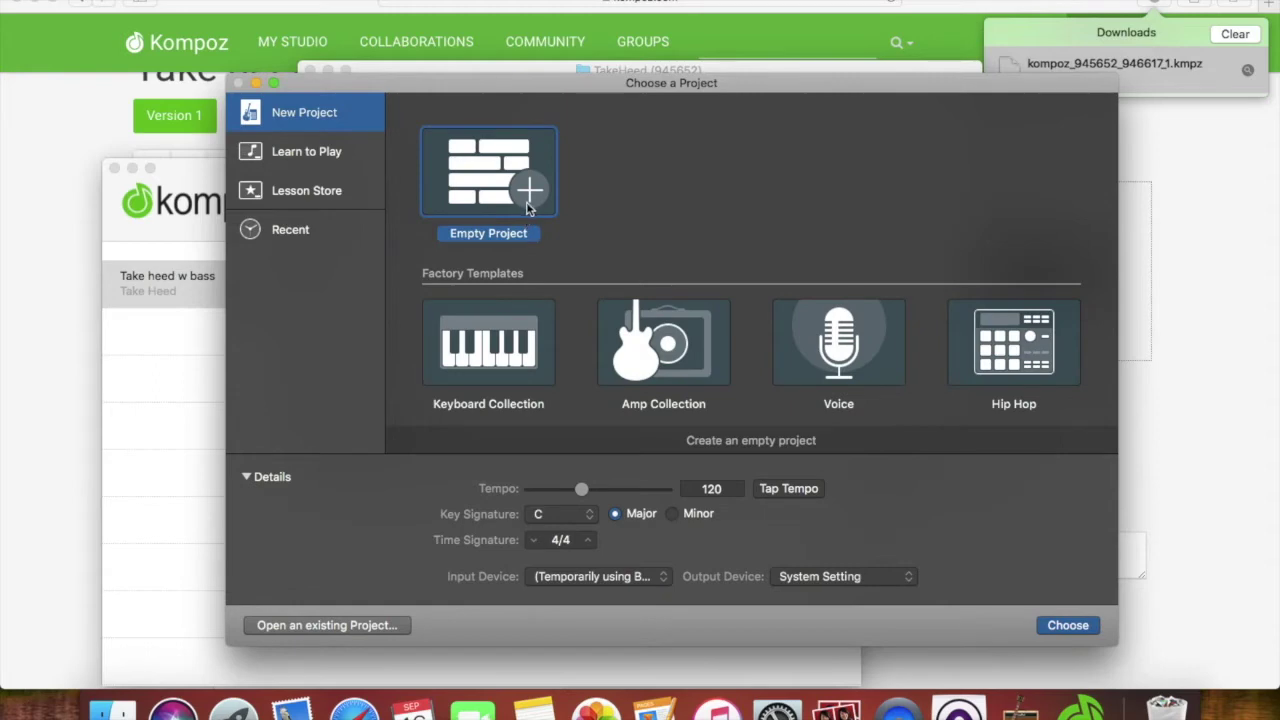
pyautogui.click(1068, 625)
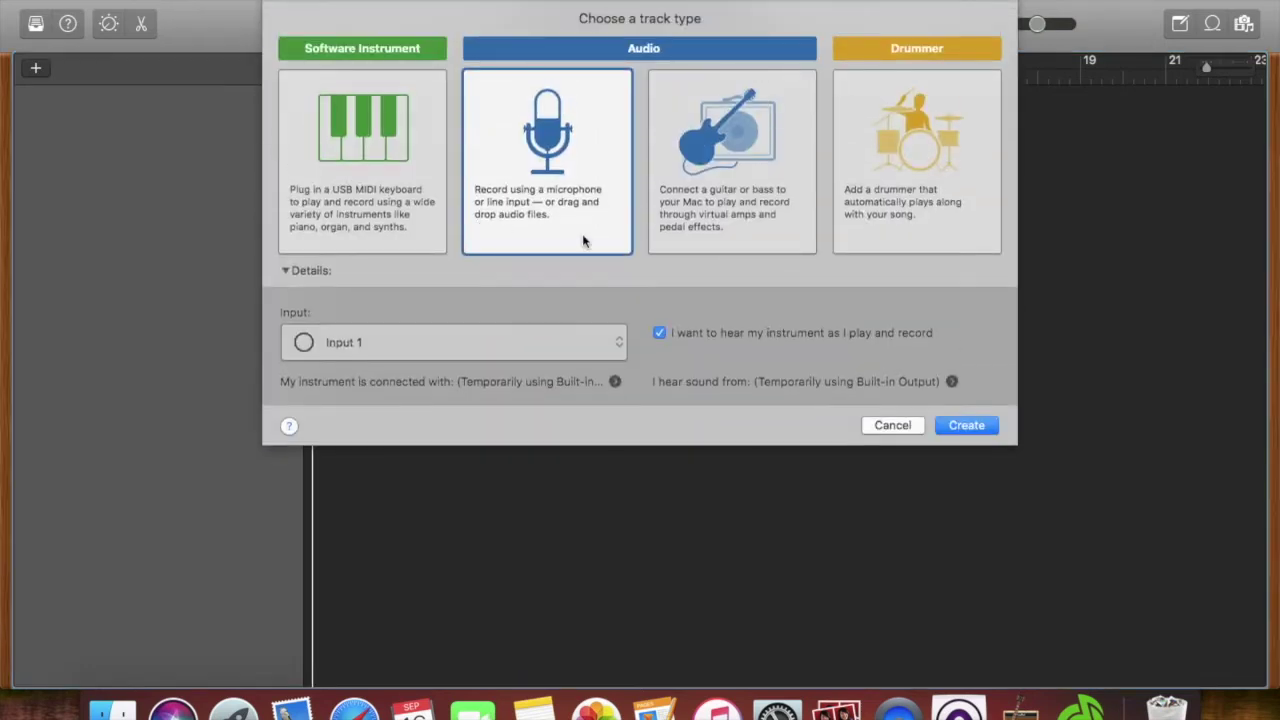
pyautogui.click(970, 427)
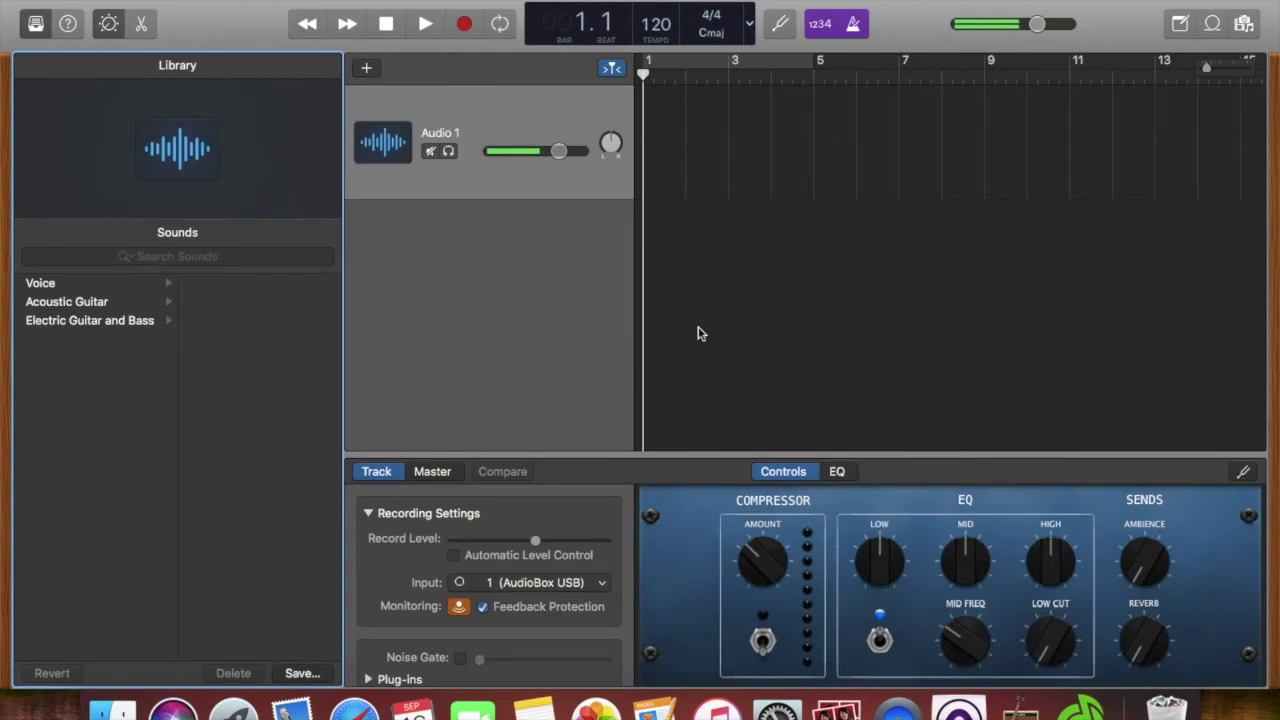
pyautogui.click(459, 606)
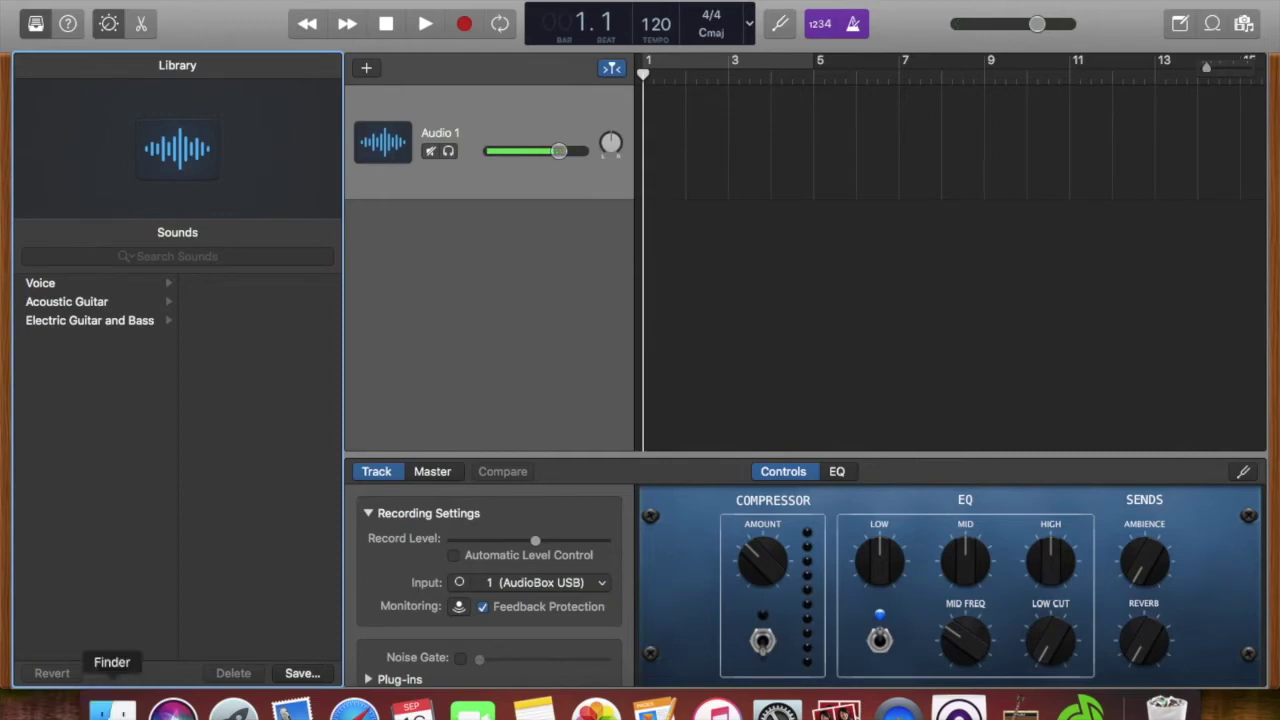
# - Import the EngineeringScratchDemo mp3 from the TakeHeed Finder folder onto the audio track, starting at bar 1
pyautogui.click(112, 710)
pyautogui.moveTo(378, 80); pyautogui.dragTo(842, 300)
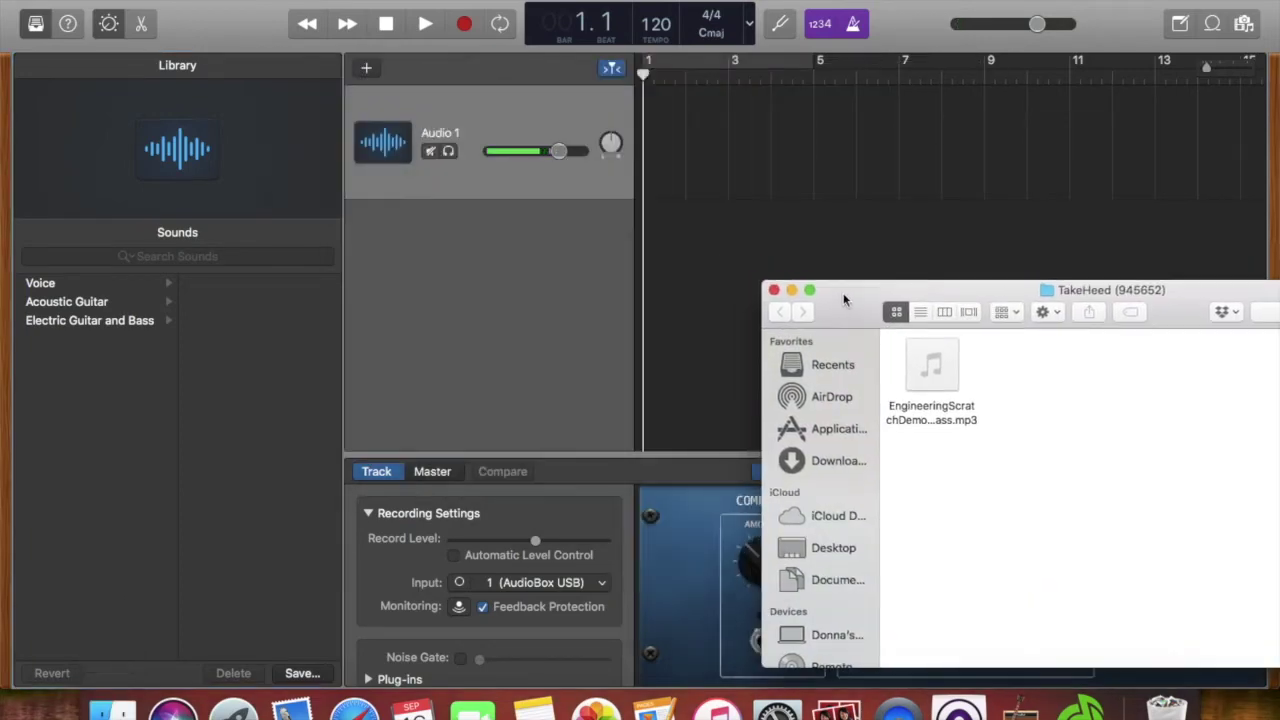
pyautogui.click(925, 420)
pyautogui.moveTo(925, 420); pyautogui.dragTo(697, 175)
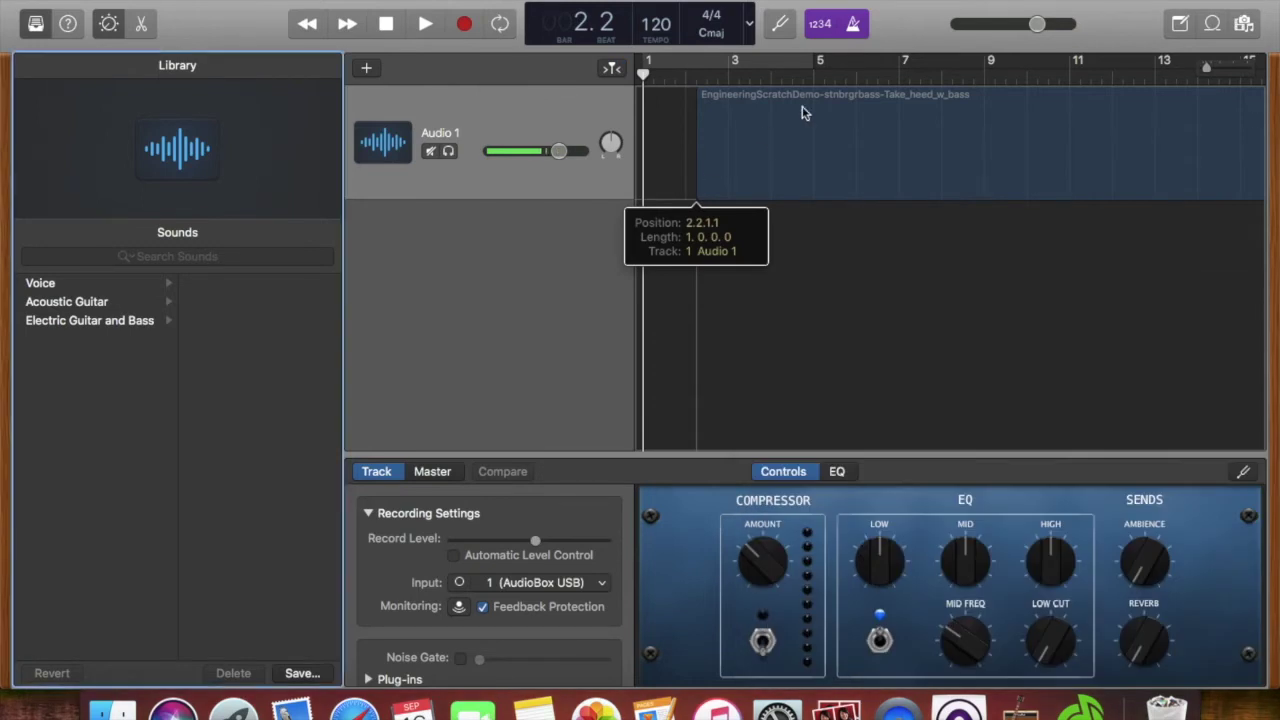
pyautogui.moveTo(805, 100); pyautogui.dragTo(730, 95)
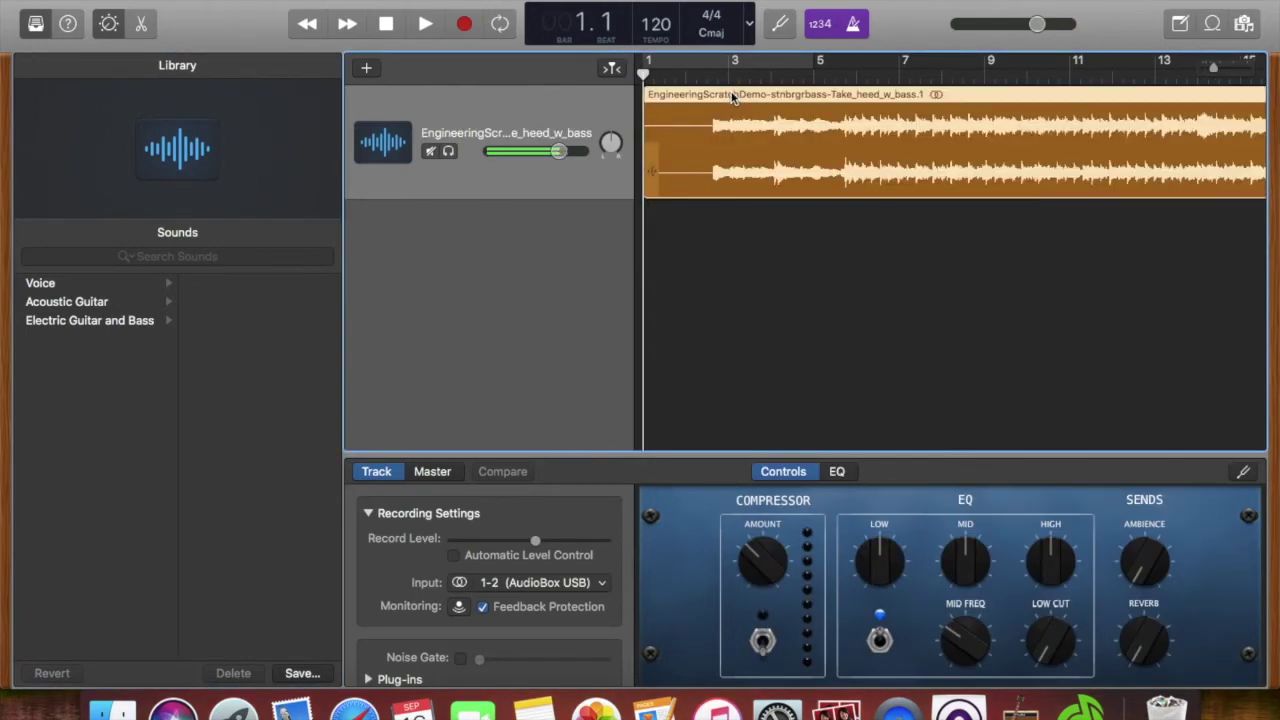
# - Add a second microphone audio track with monitoring off and give it the Narration Vocal voice preset
pyautogui.click(368, 70)
pyautogui.click(966, 425)
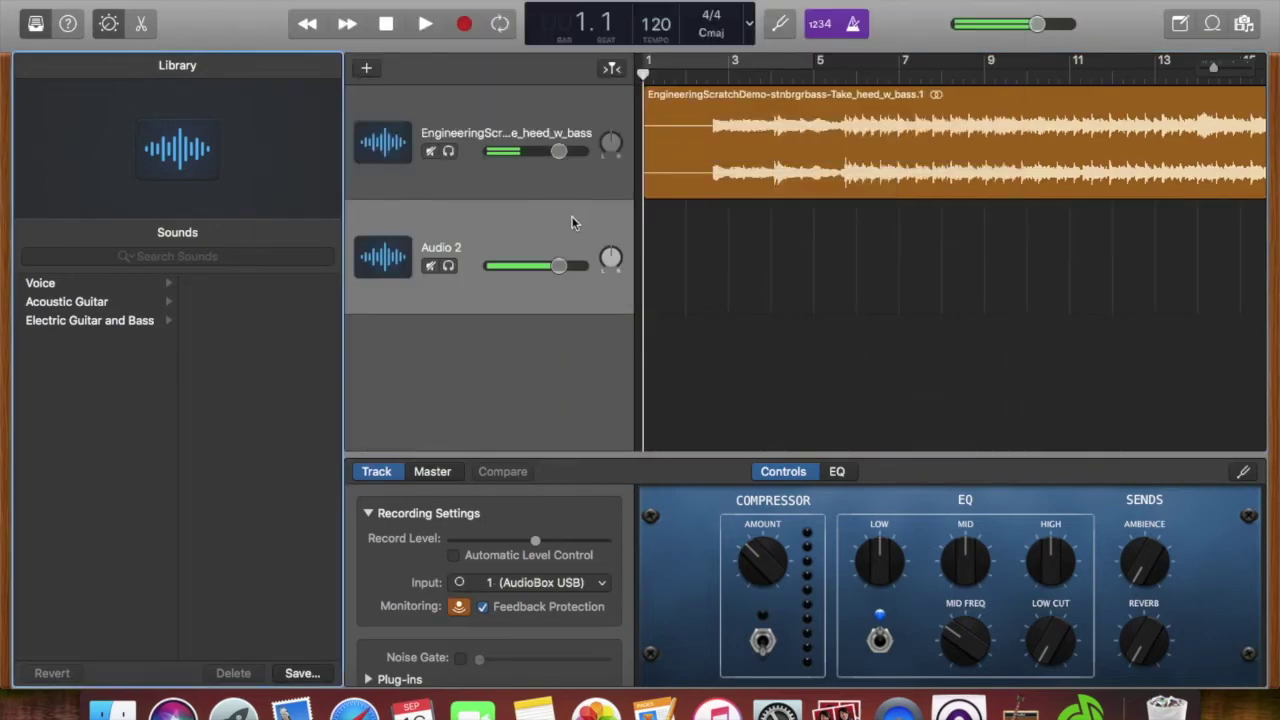
pyautogui.click(459, 606)
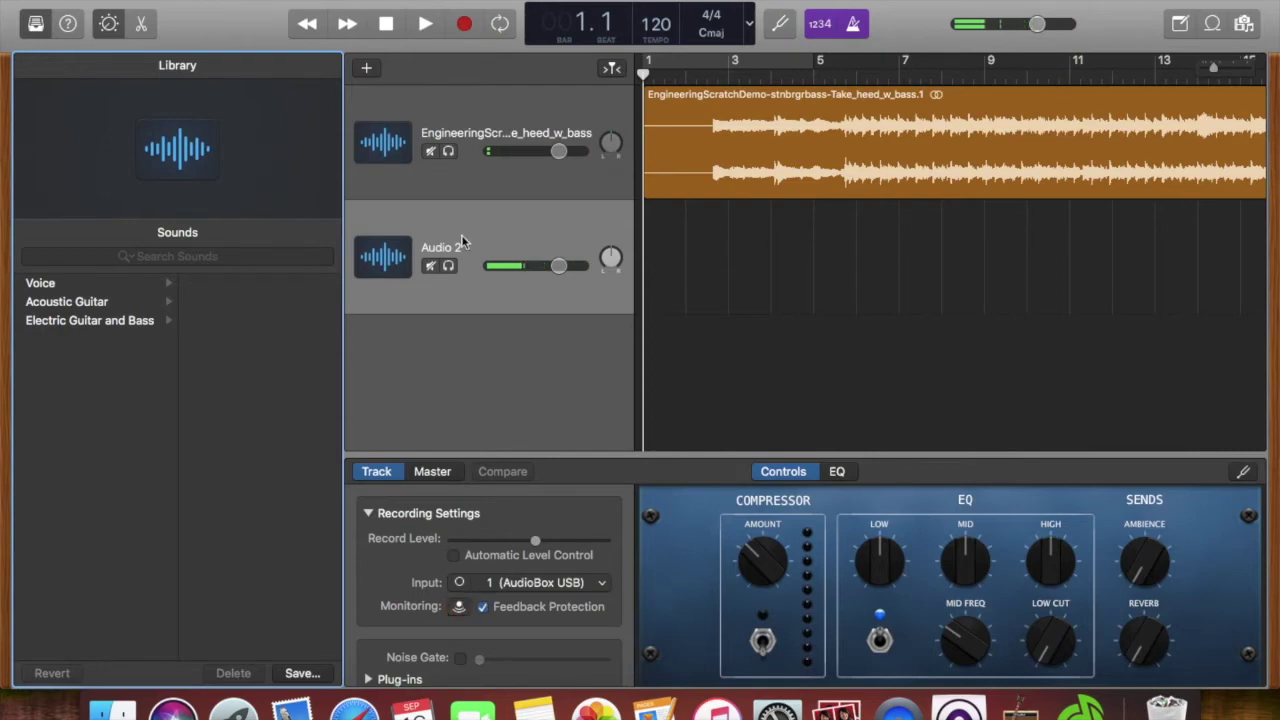
pyautogui.click(128, 285)
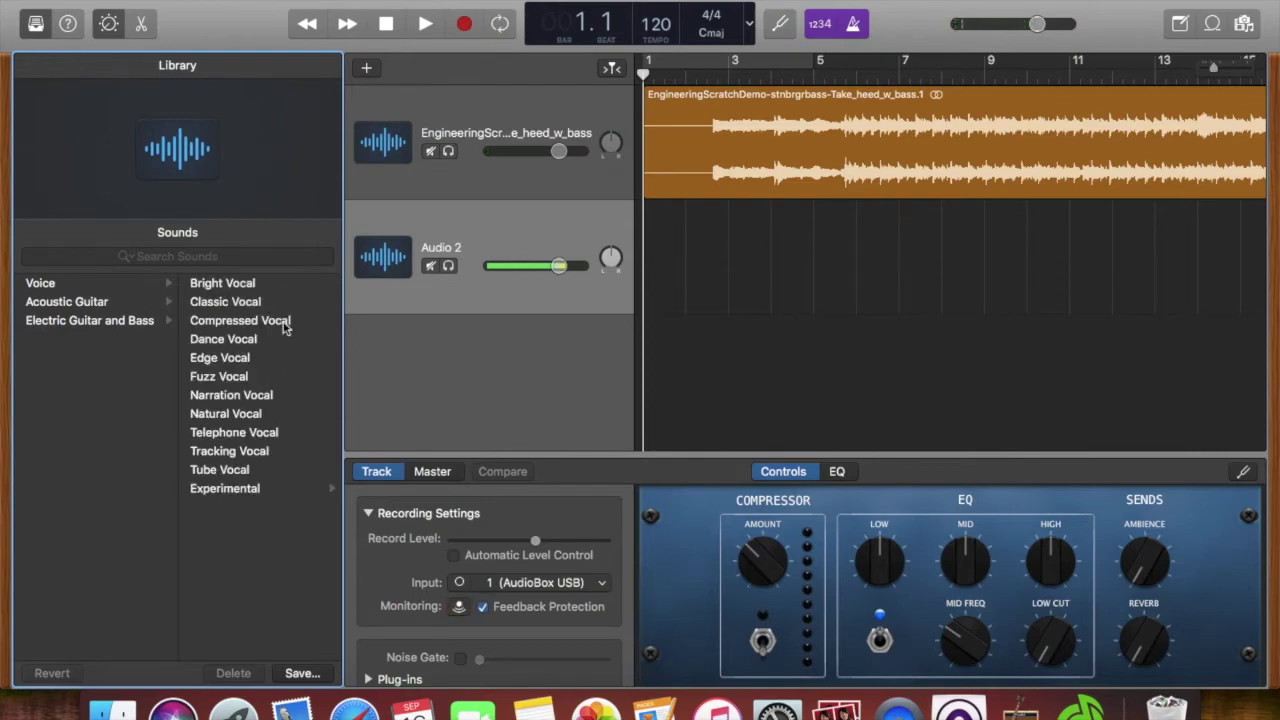
pyautogui.click(276, 394)
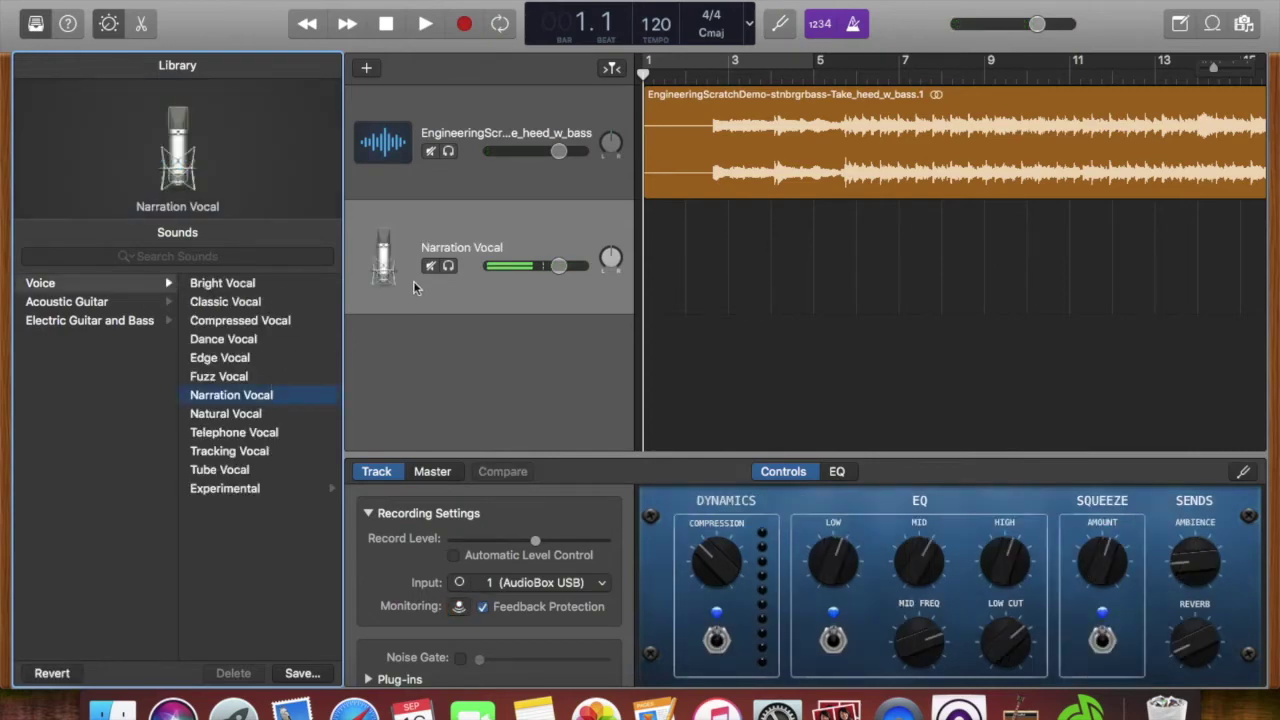
# - Adjust the compression, EQ, squeeze and send controls of the Narration Vocal track
pyautogui.moveTo(745, 562); pyautogui.dragTo(900, 566)
pyautogui.moveTo(1033, 556); pyautogui.dragTo(1029, 557)
pyautogui.moveTo(1124, 555); pyautogui.dragTo(1192, 620)
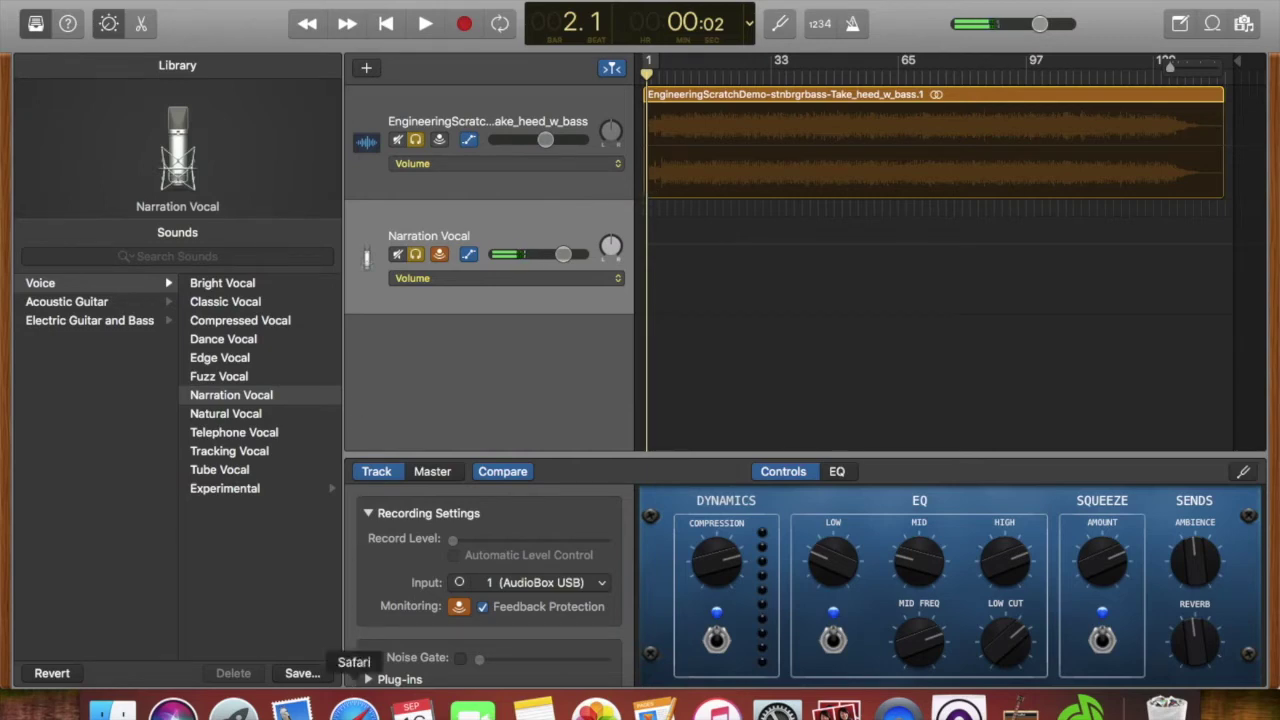
# - Switch to Safari and review the PreSonus AudioBox USB 96 and ZINGYOU BM-800 condenser microphone bundle product pages
pyautogui.click(354, 708)
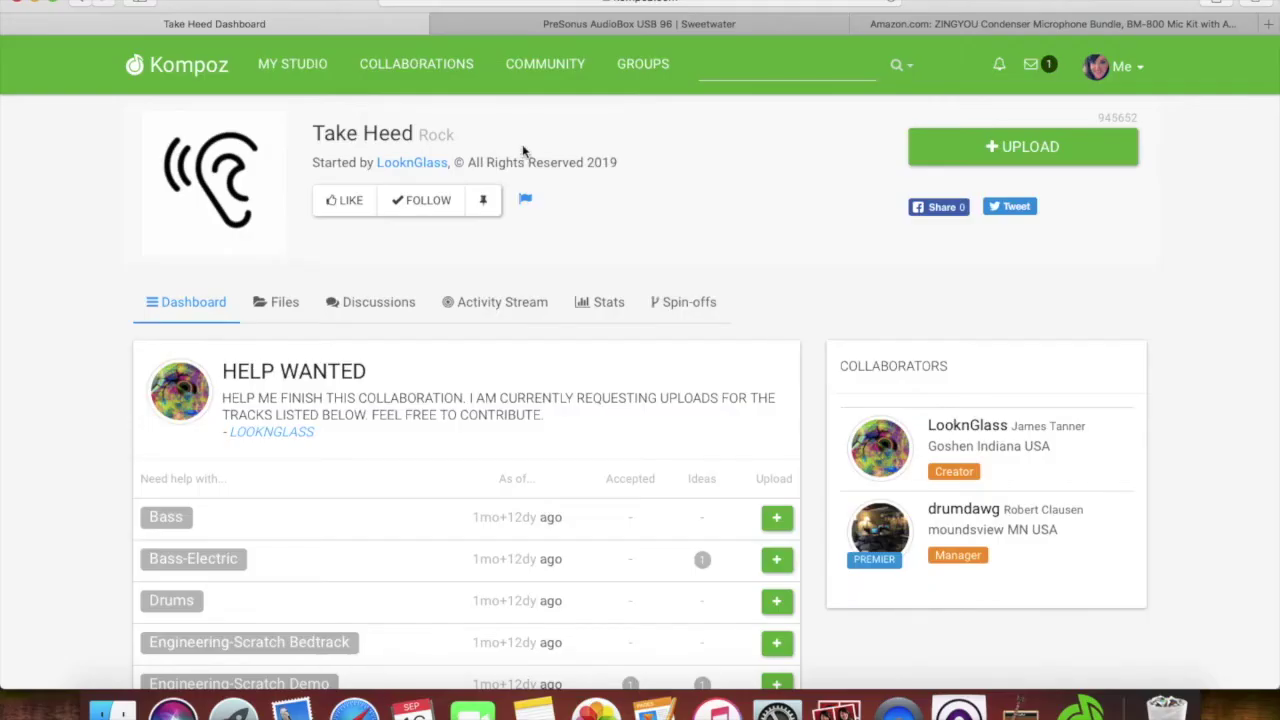
pyautogui.click(576, 22)
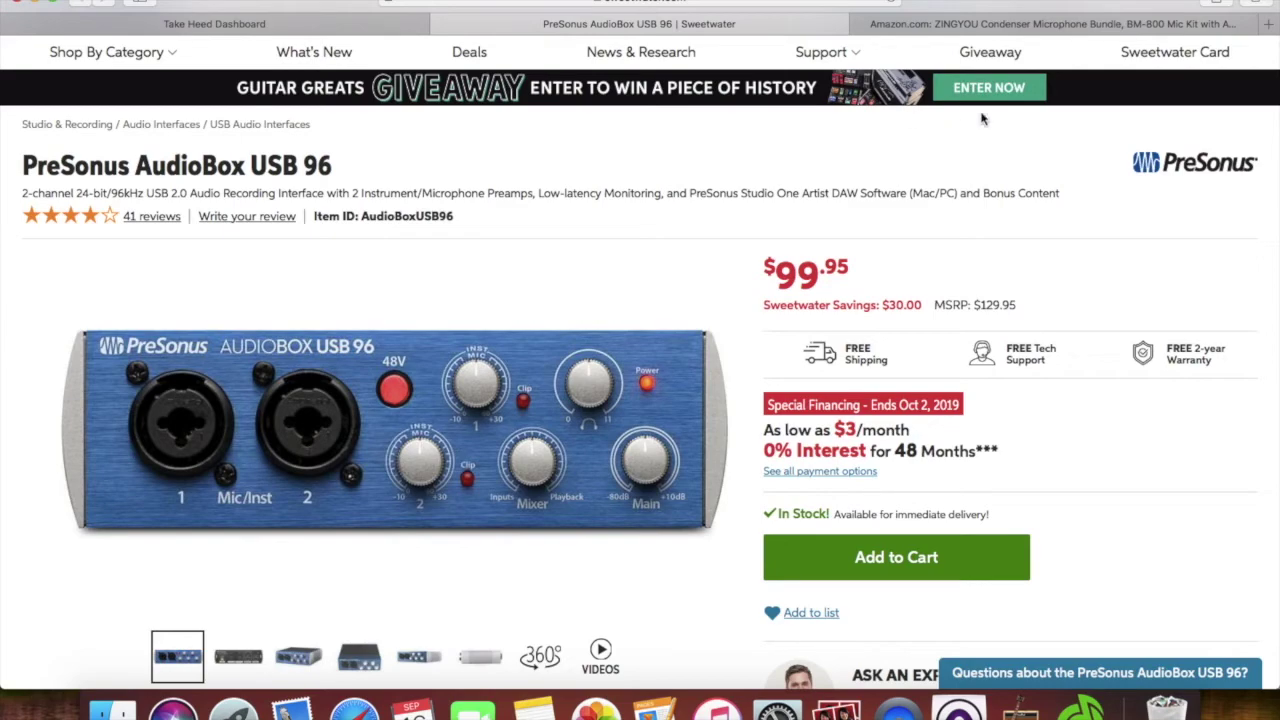
pyautogui.click(1071, 28)
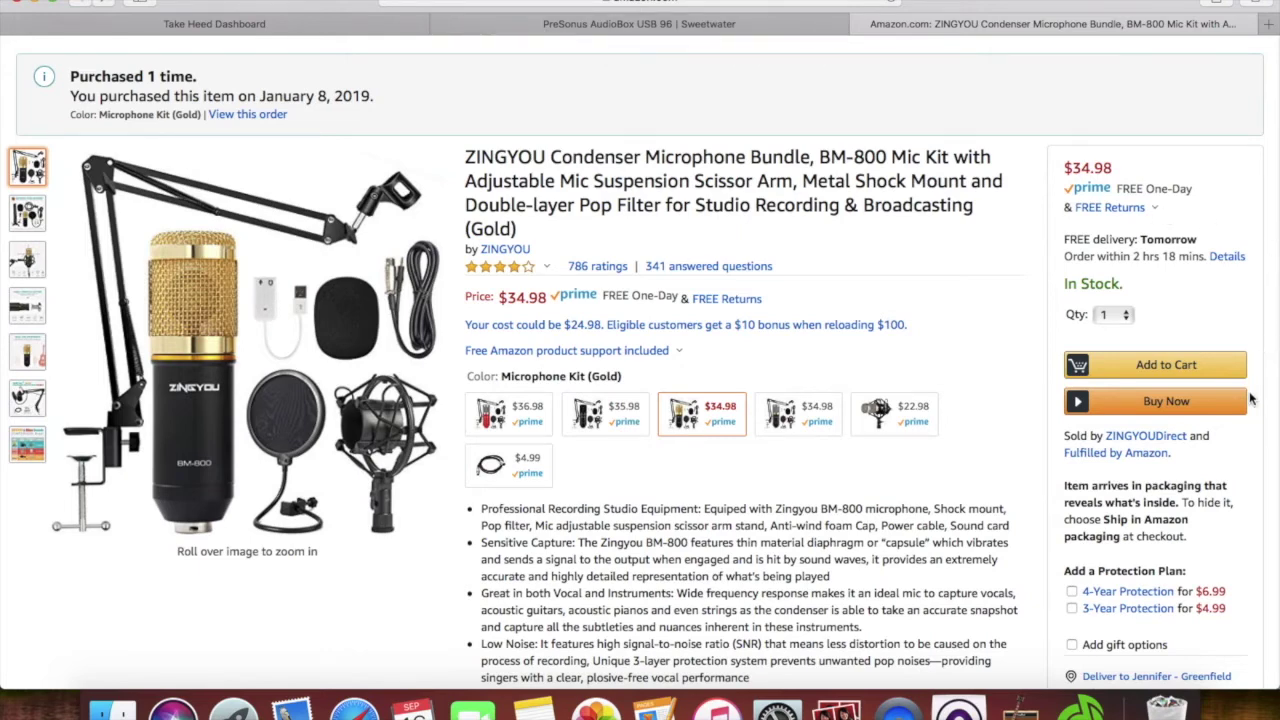
# - Switch back to GarageBand, move the playhead to the start of the song, and check the lyrics document in Pages
pyautogui.click(1020, 708)
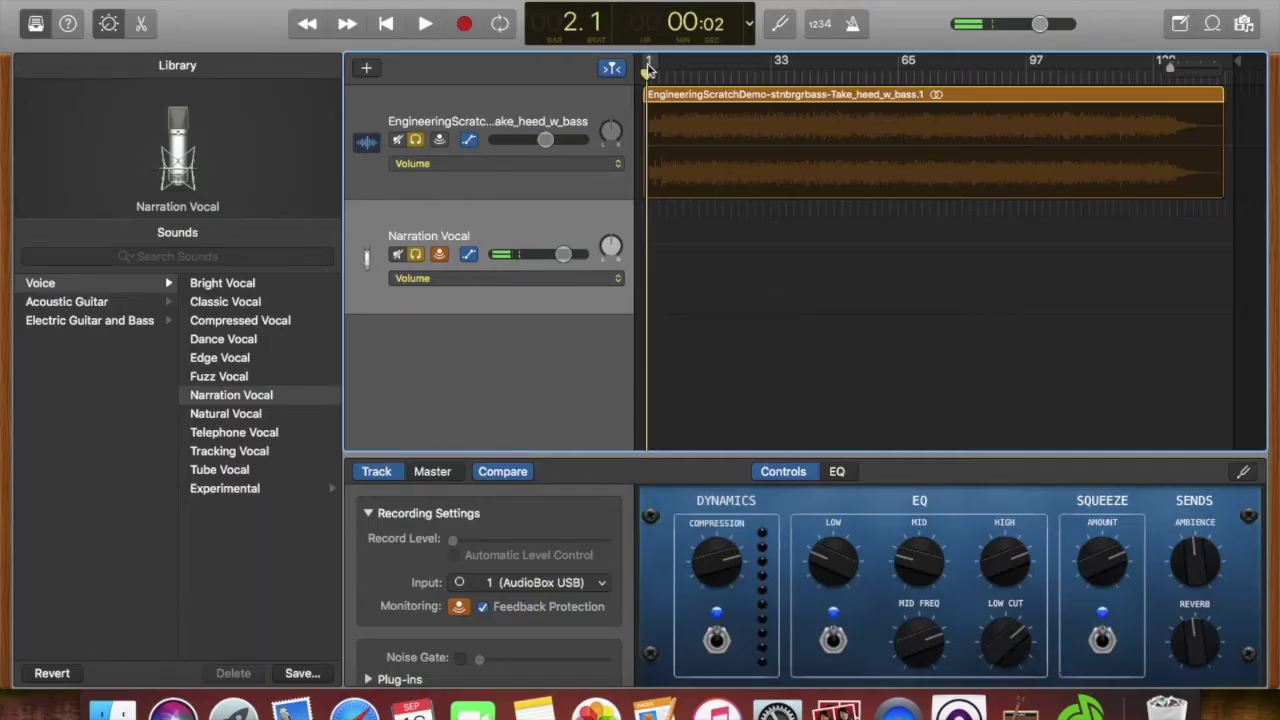
pyautogui.moveTo(646, 76); pyautogui.dragTo(624, 82)
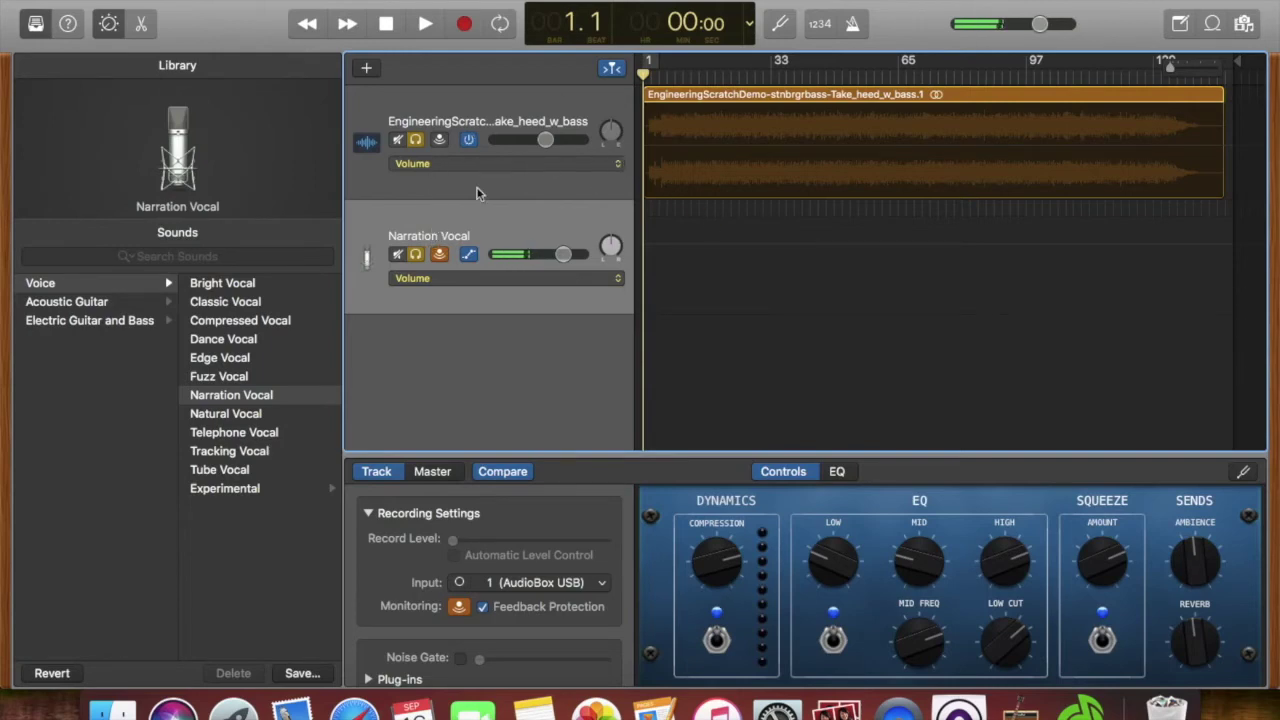
pyautogui.click(656, 708)
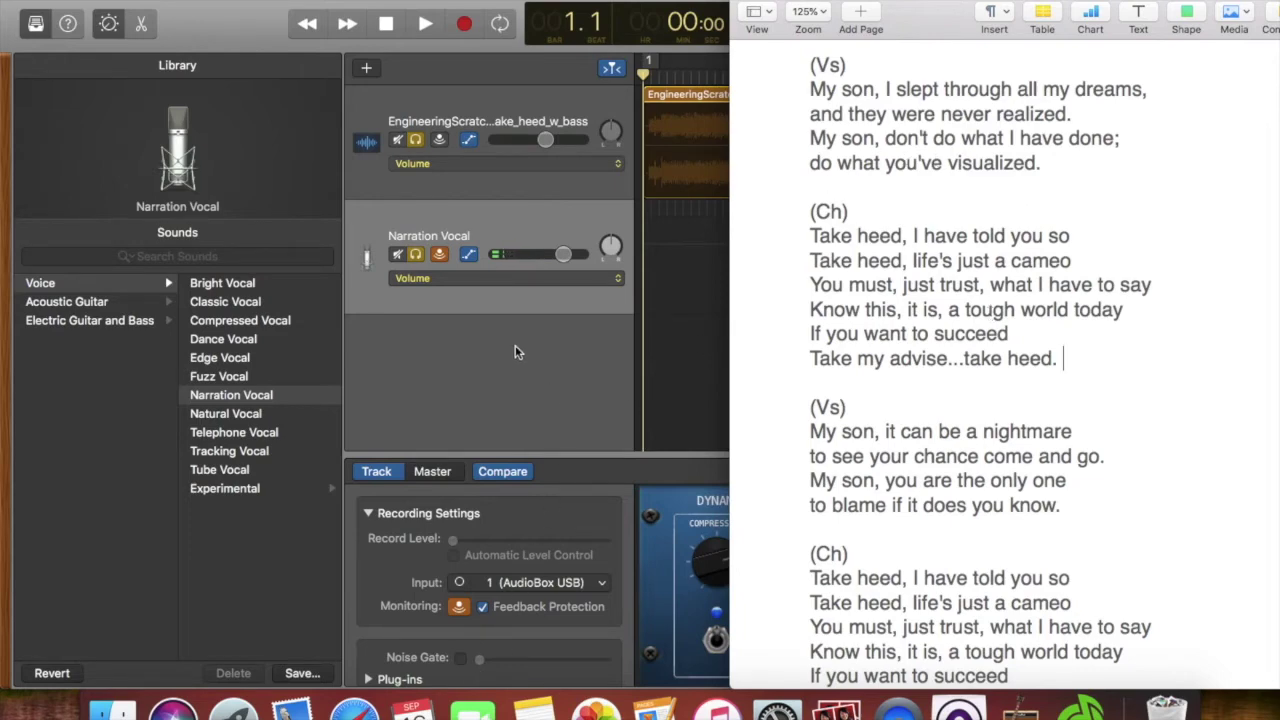
pyautogui.click(248, 20)
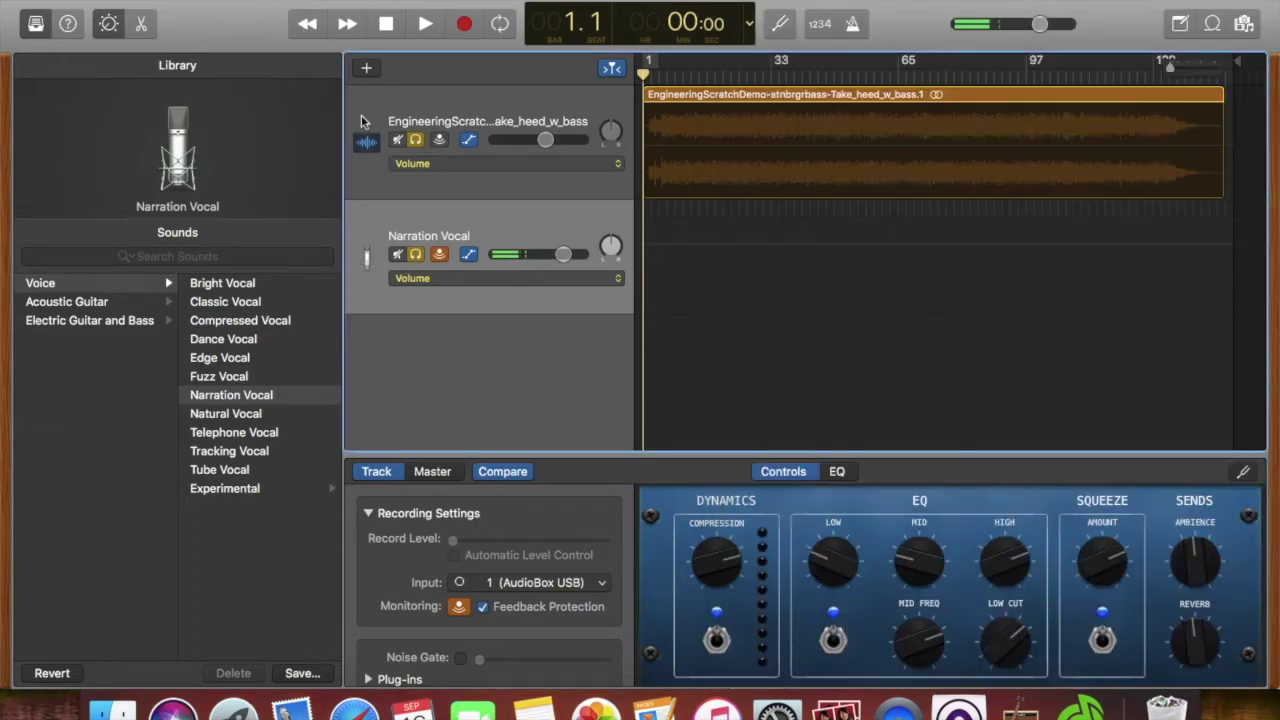
# - Record a vocal take from bar 1 to about 0:57 on the Narration Vocal track, lowering the backing track's volume and consulting the lyrics
pyautogui.click(465, 27)
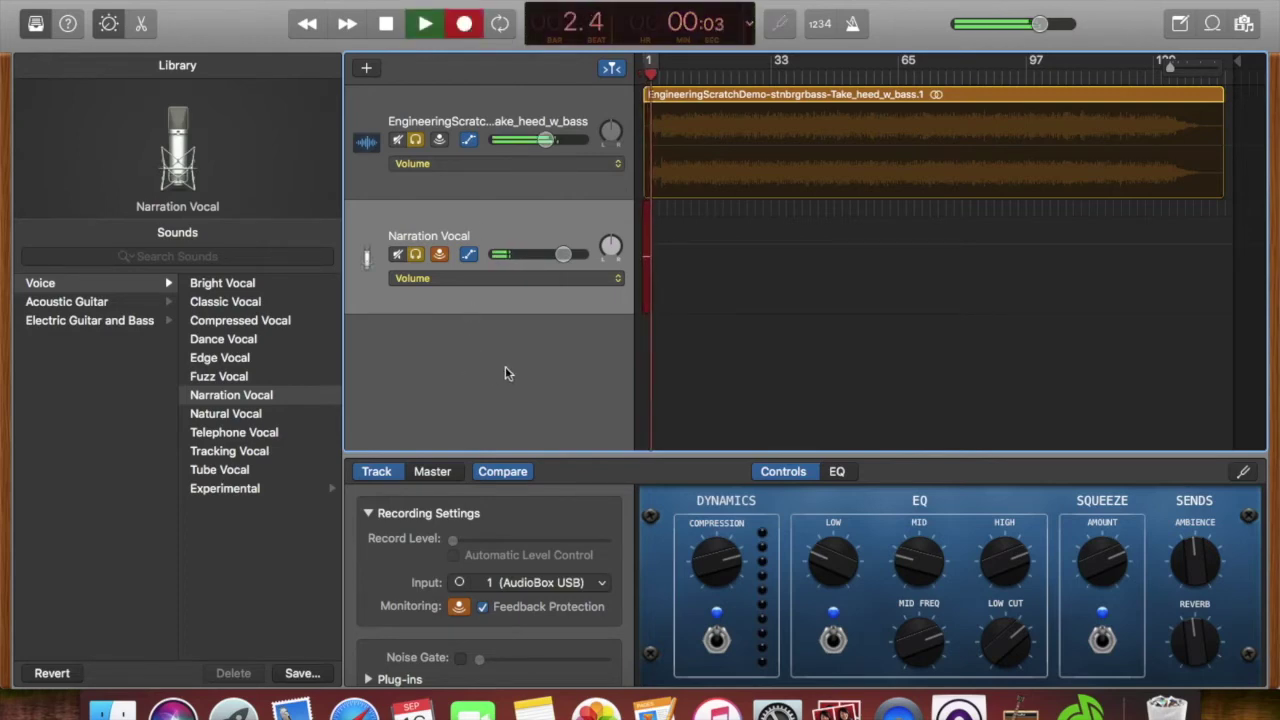
pyautogui.moveTo(545, 139); pyautogui.dragTo(537, 139)
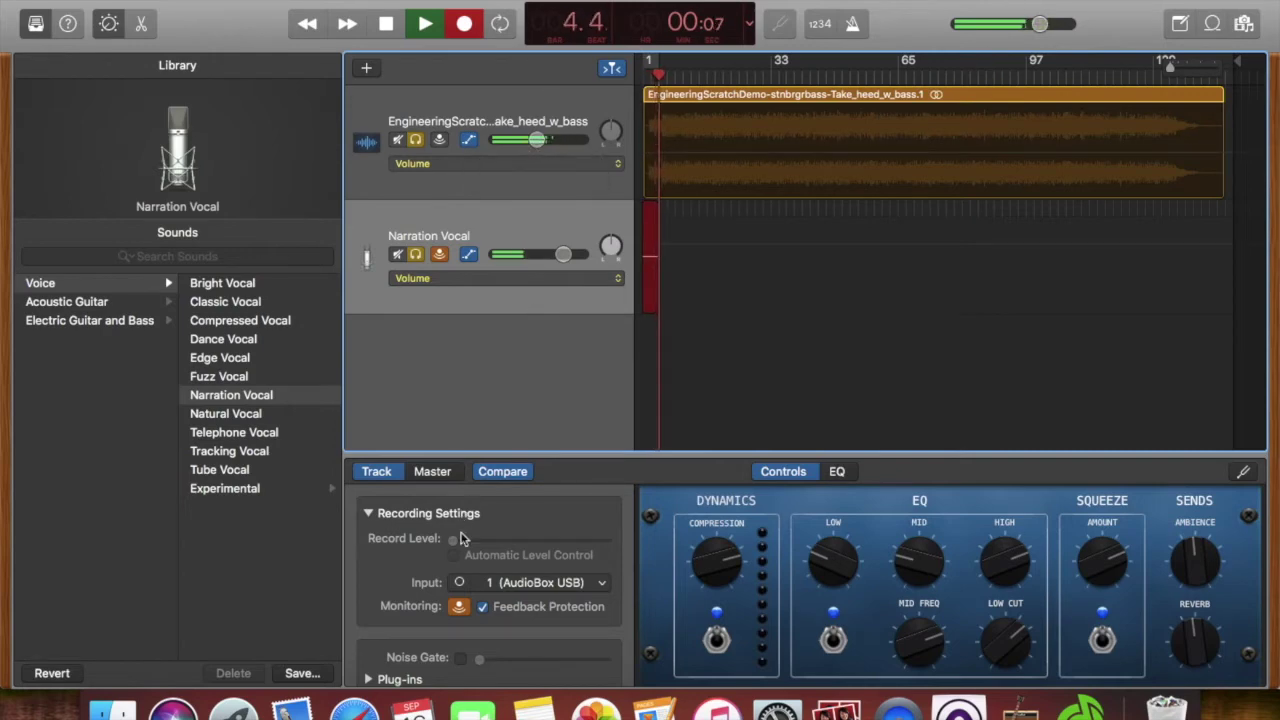
pyautogui.click(655, 705)
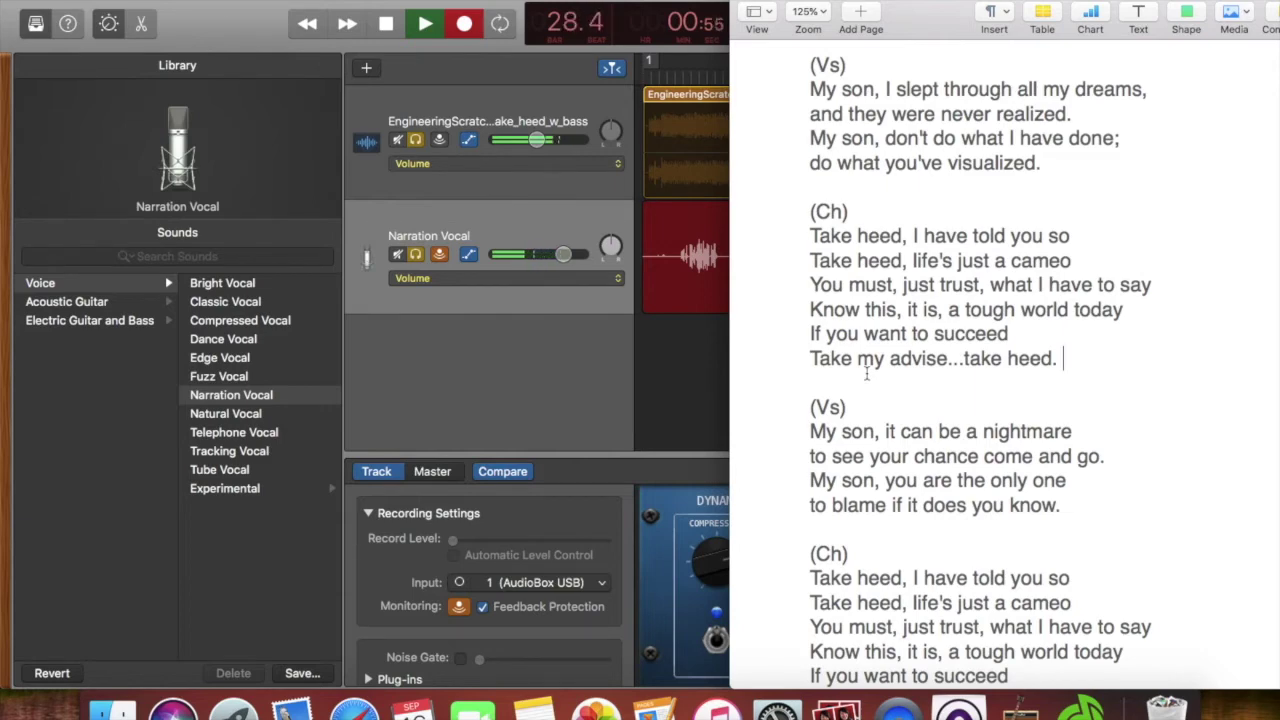
pyautogui.click(228, 12)
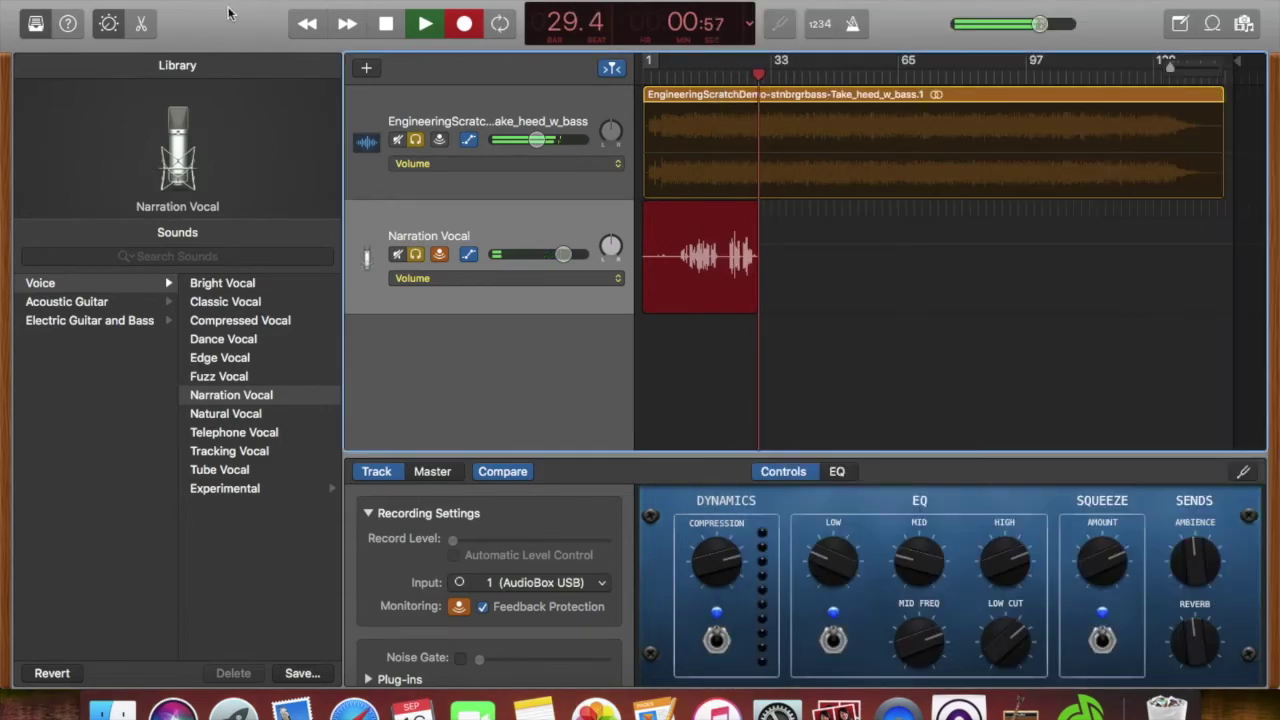
pyautogui.press('space')
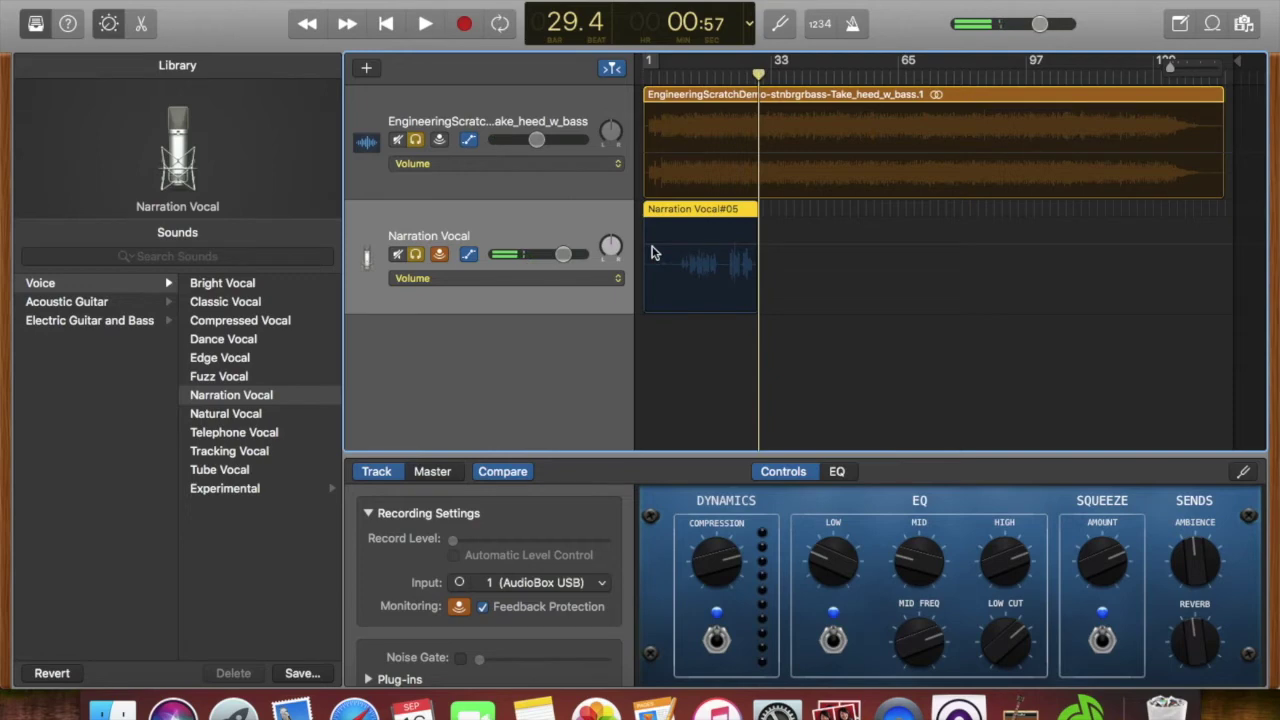
# - Set the backing track's volume to 0.0 dB, then split the recorded vocal region at bar 9 and delete the part before it
pyautogui.moveTo(537, 140); pyautogui.dragTo(560, 140)
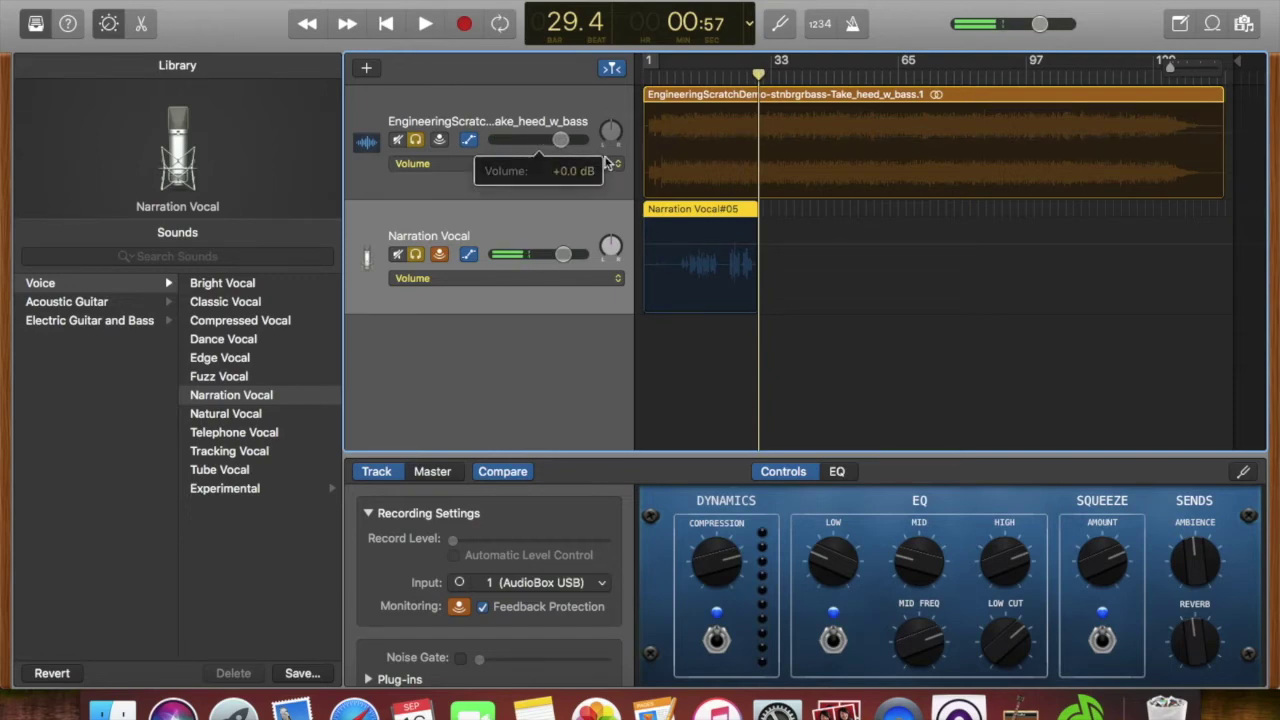
pyautogui.moveTo(759, 74); pyautogui.dragTo(676, 96)
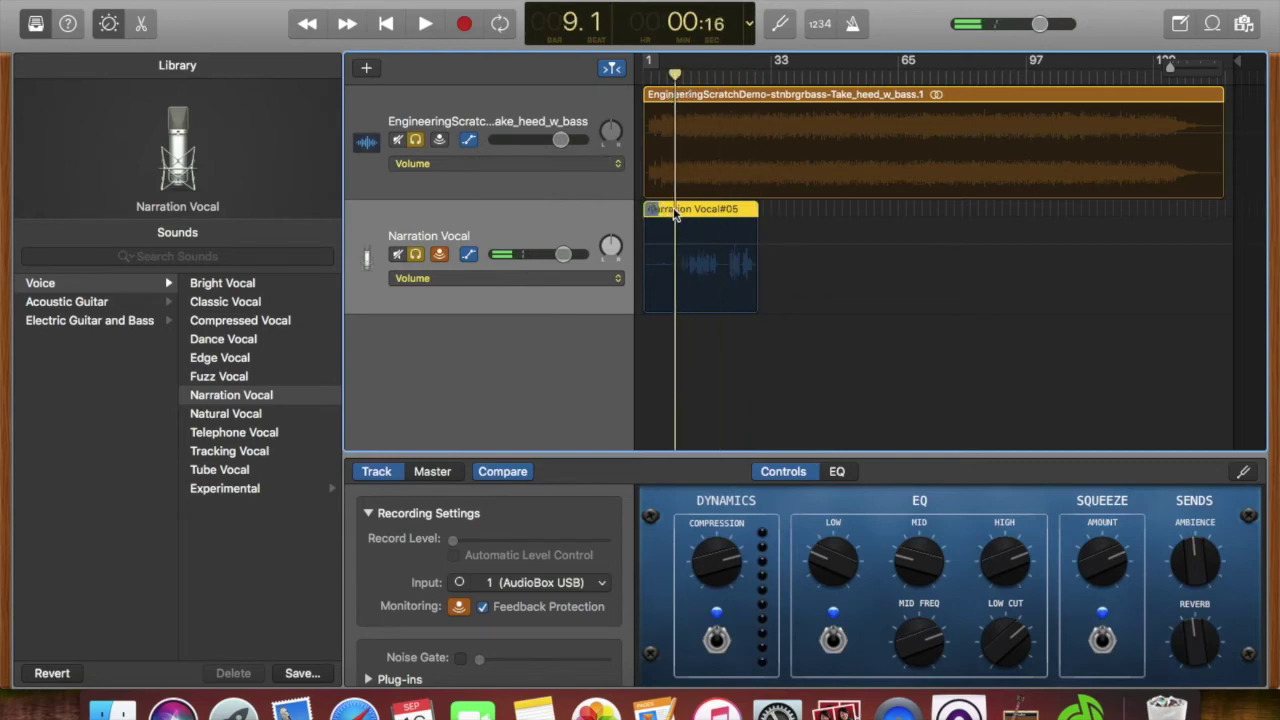
pyautogui.press('super+t')
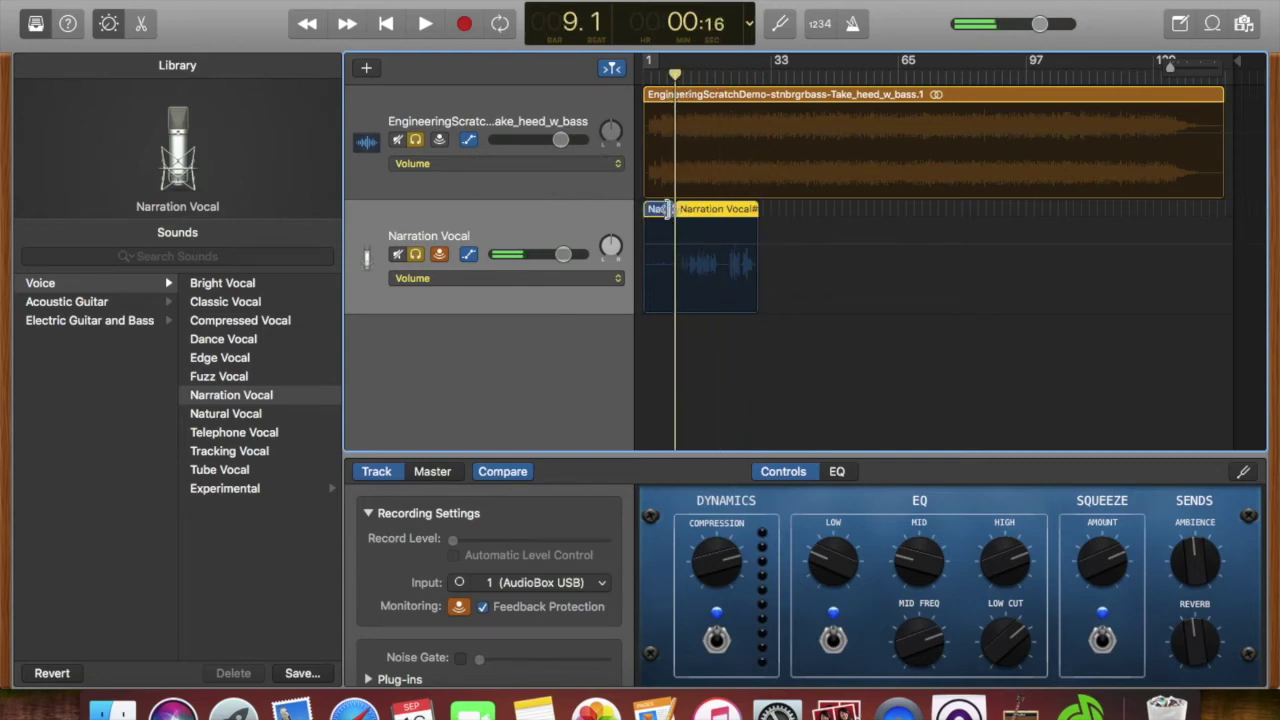
pyautogui.click(658, 214)
pyautogui.press('Delete')
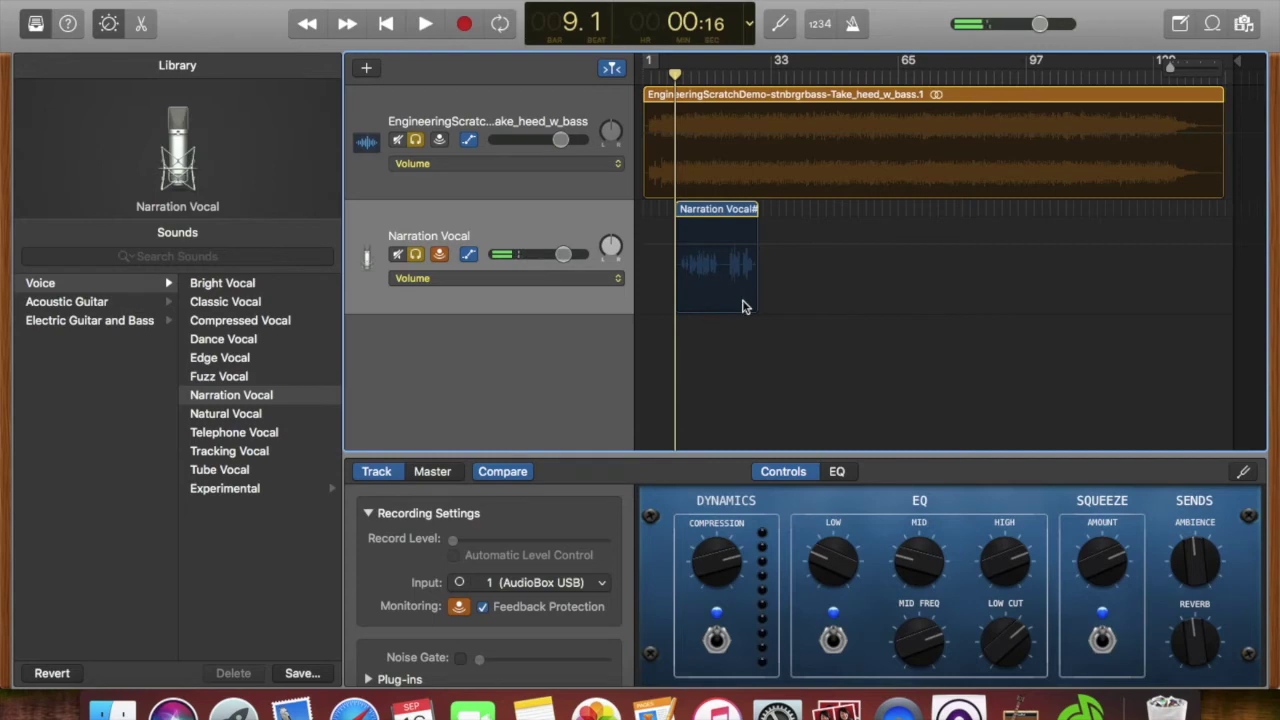
# - Play the mix from bar 9 to about 0:36, slightly lowering the backing track's volume and slightly raising the vocal's
pyautogui.press('space')
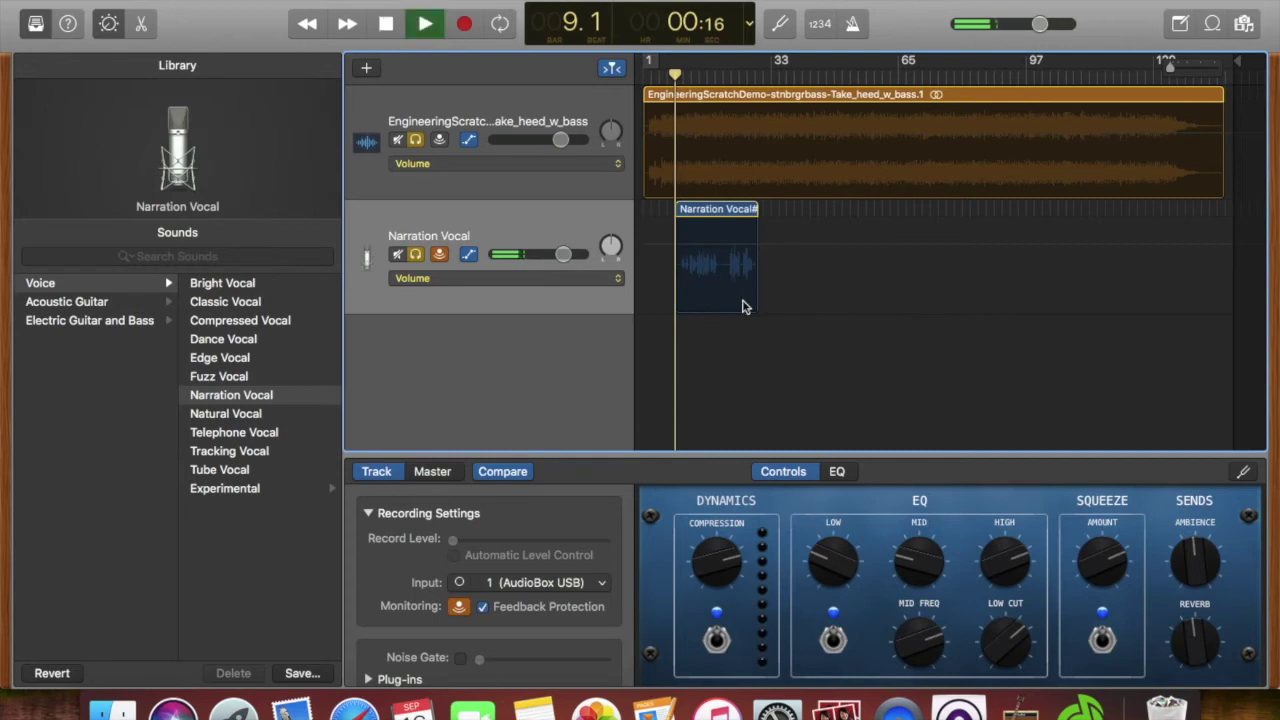
pyautogui.click(560, 140)
pyautogui.moveTo(560, 140); pyautogui.dragTo(553, 140)
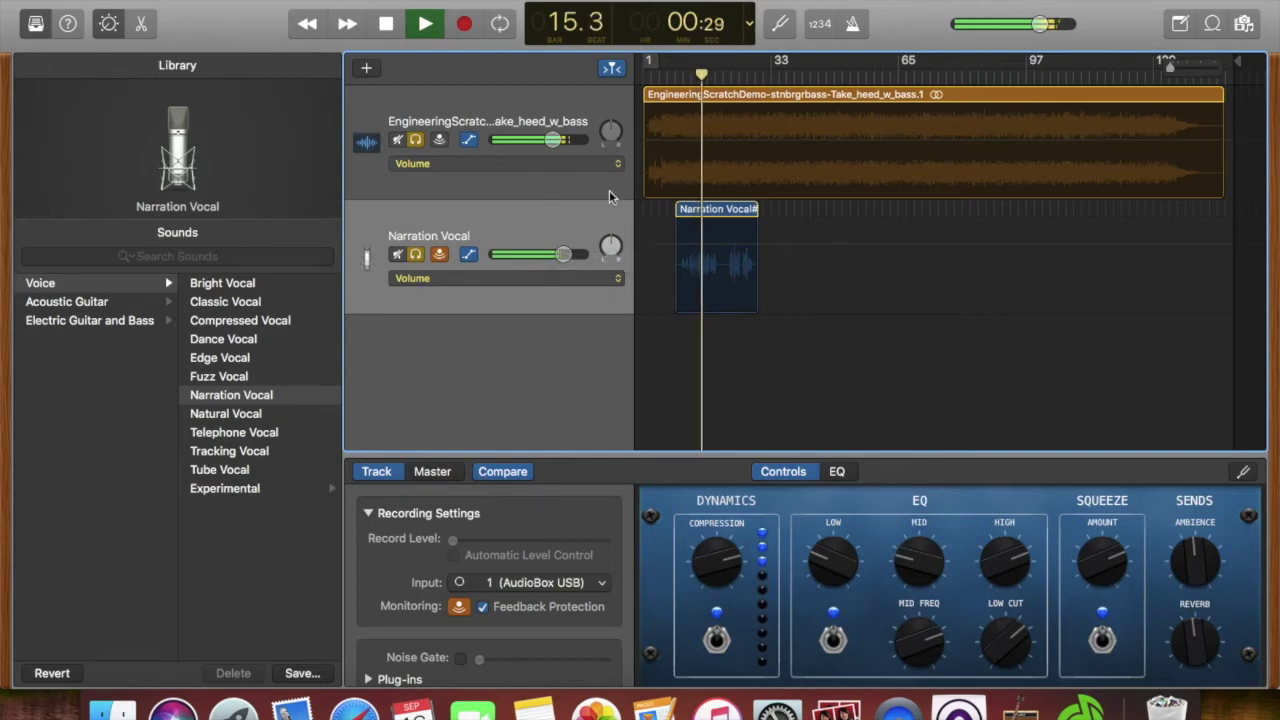
pyautogui.moveTo(563, 254); pyautogui.dragTo(564, 254)
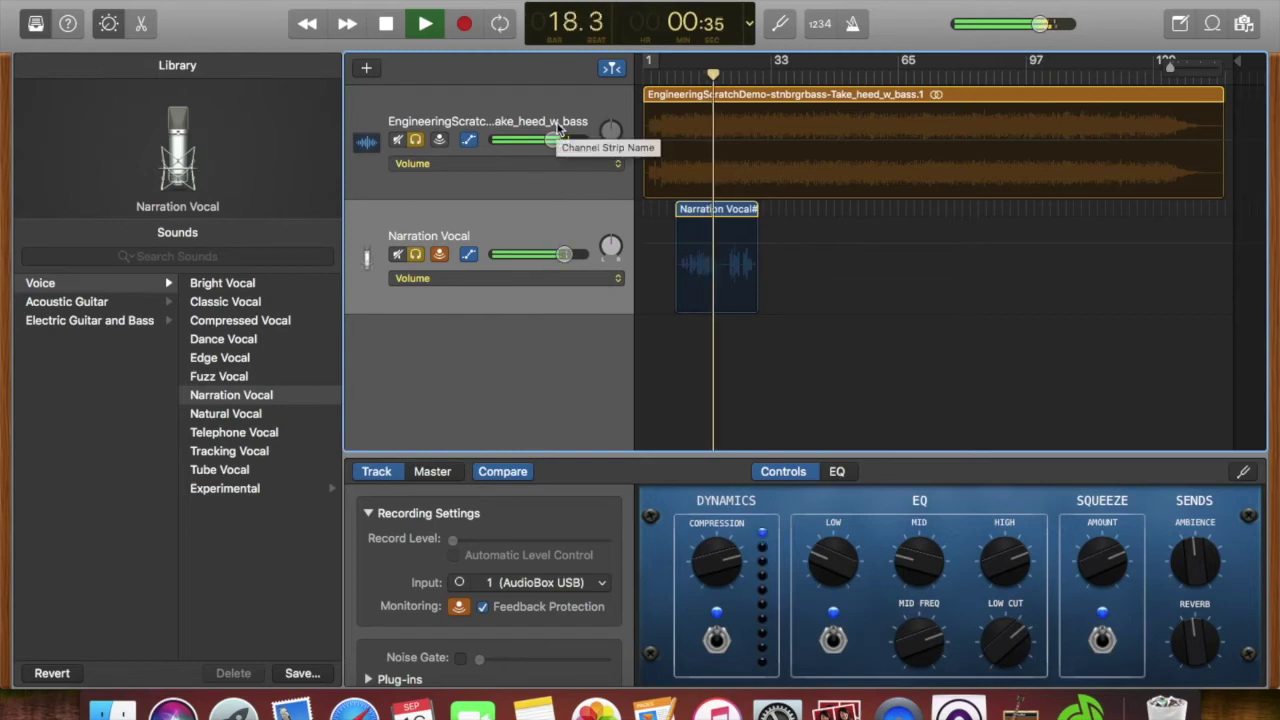
pyautogui.press('space')
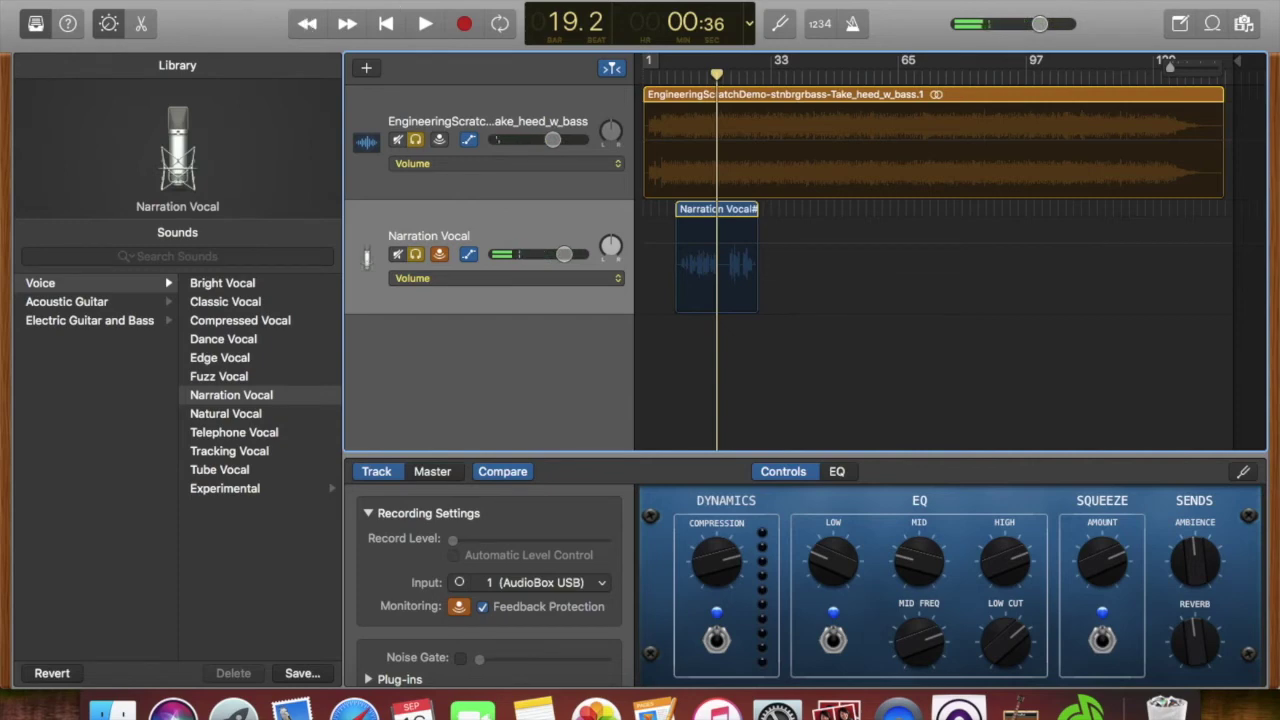
# - Export the song to the Downloads folder as the WAVE file "Take Heed - JC Audition", checking the song title in the lyrics document
pyautogui.click(400, 0)
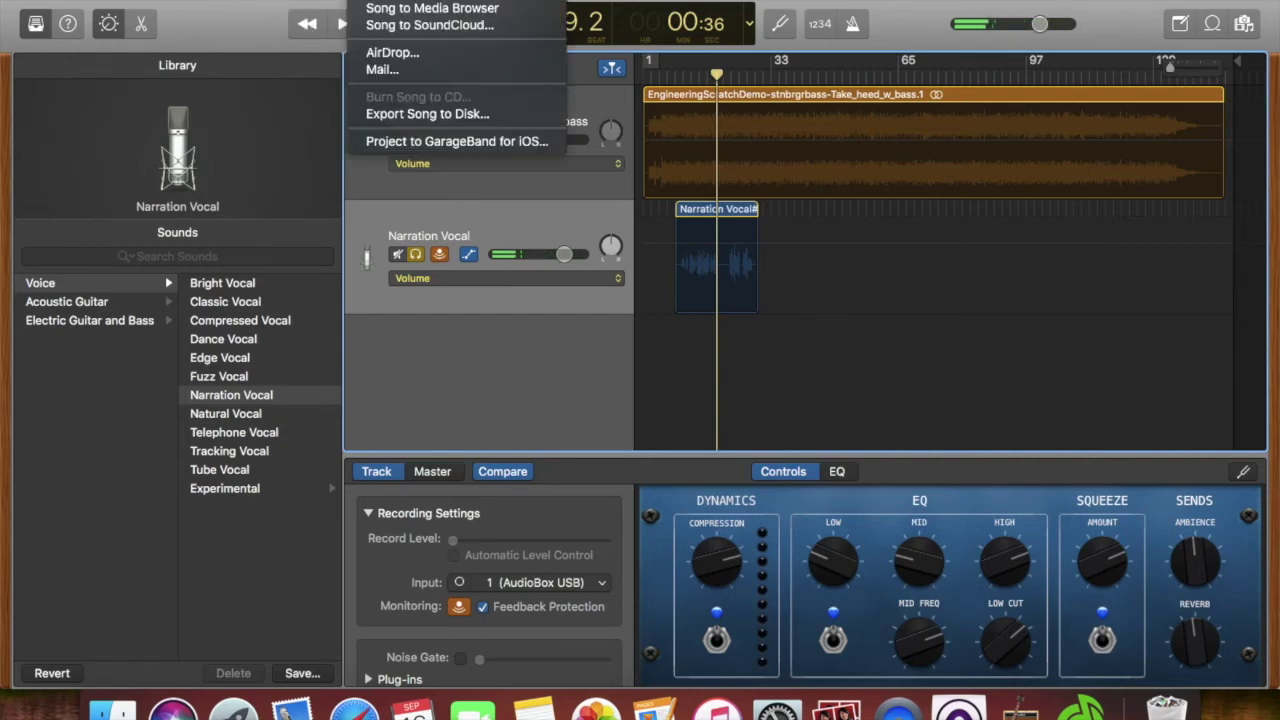
pyautogui.click(398, 116)
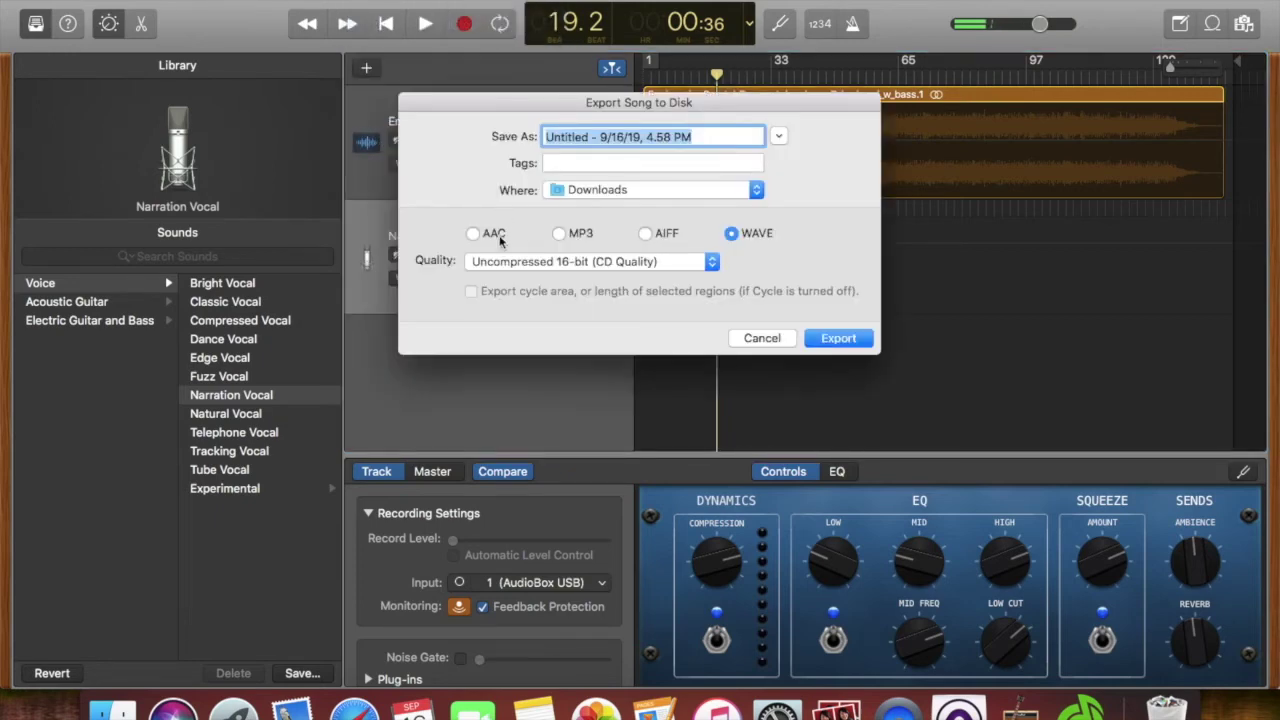
pyautogui.click(655, 708)
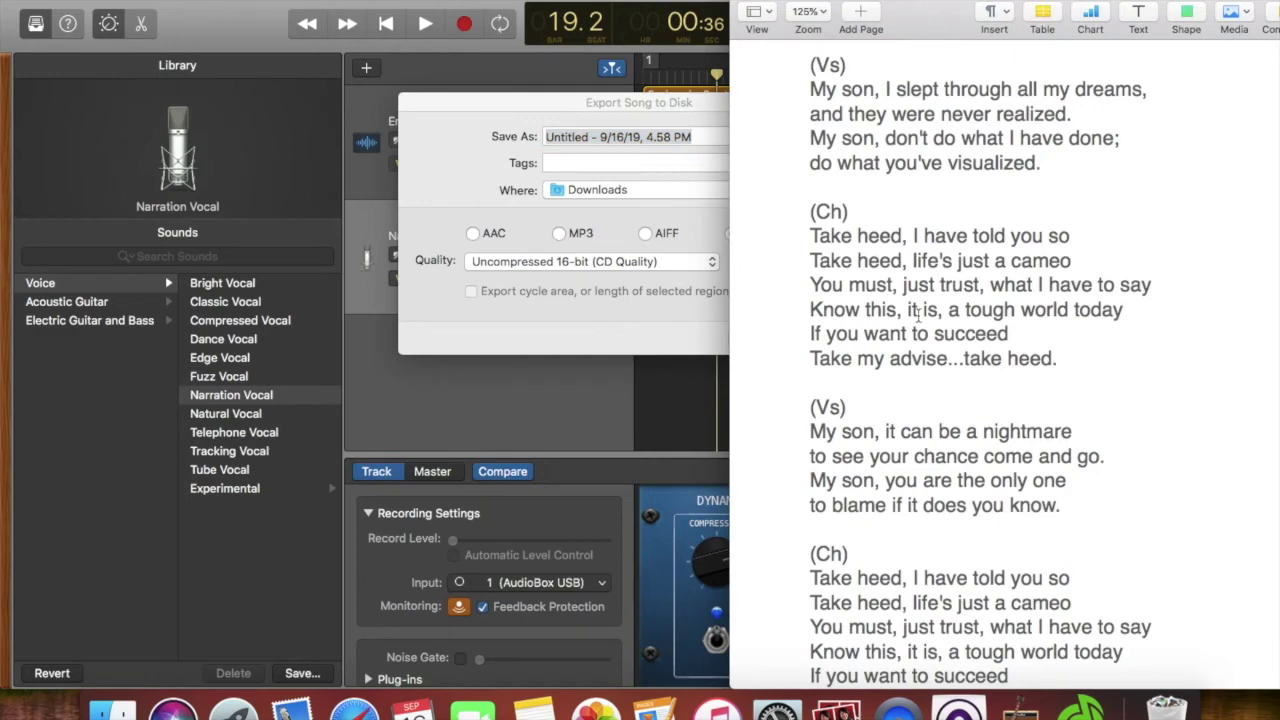
pyautogui.scroll(3, 918, 315)
pyautogui.click(765, 1)
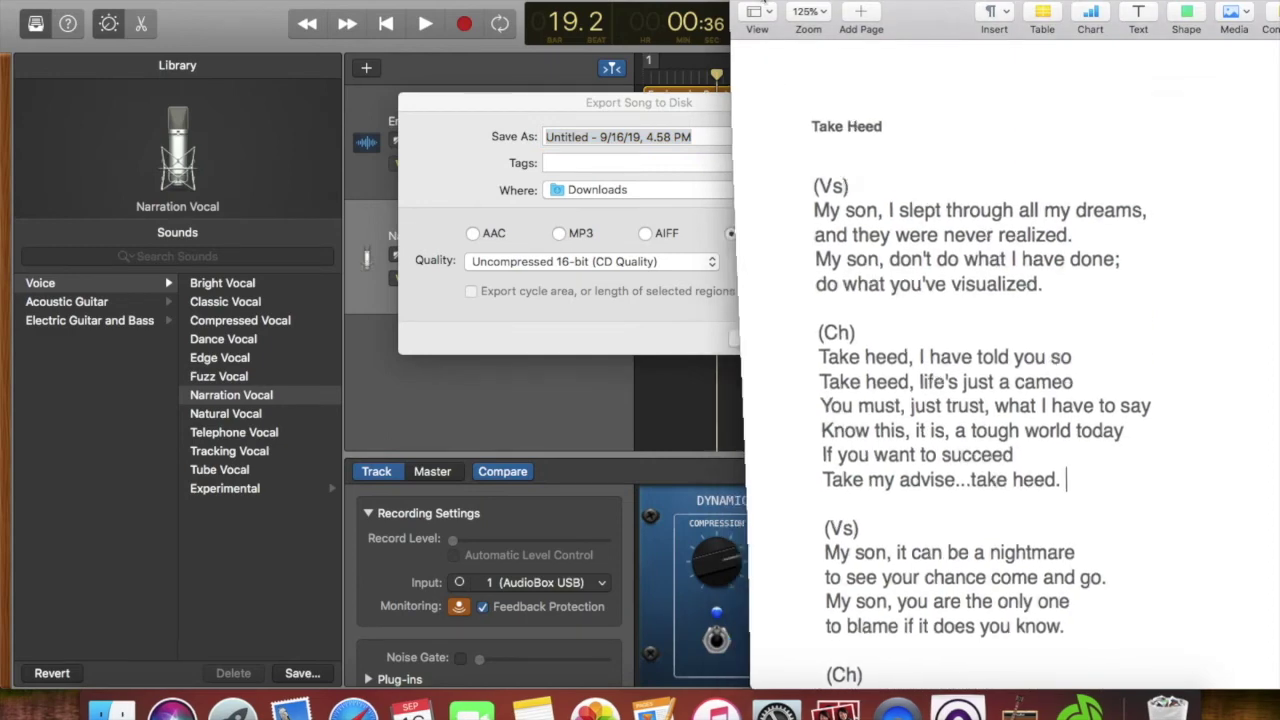
pyautogui.tripleClick(678, 136)
pyautogui.write('Take Heed - JC Audition')
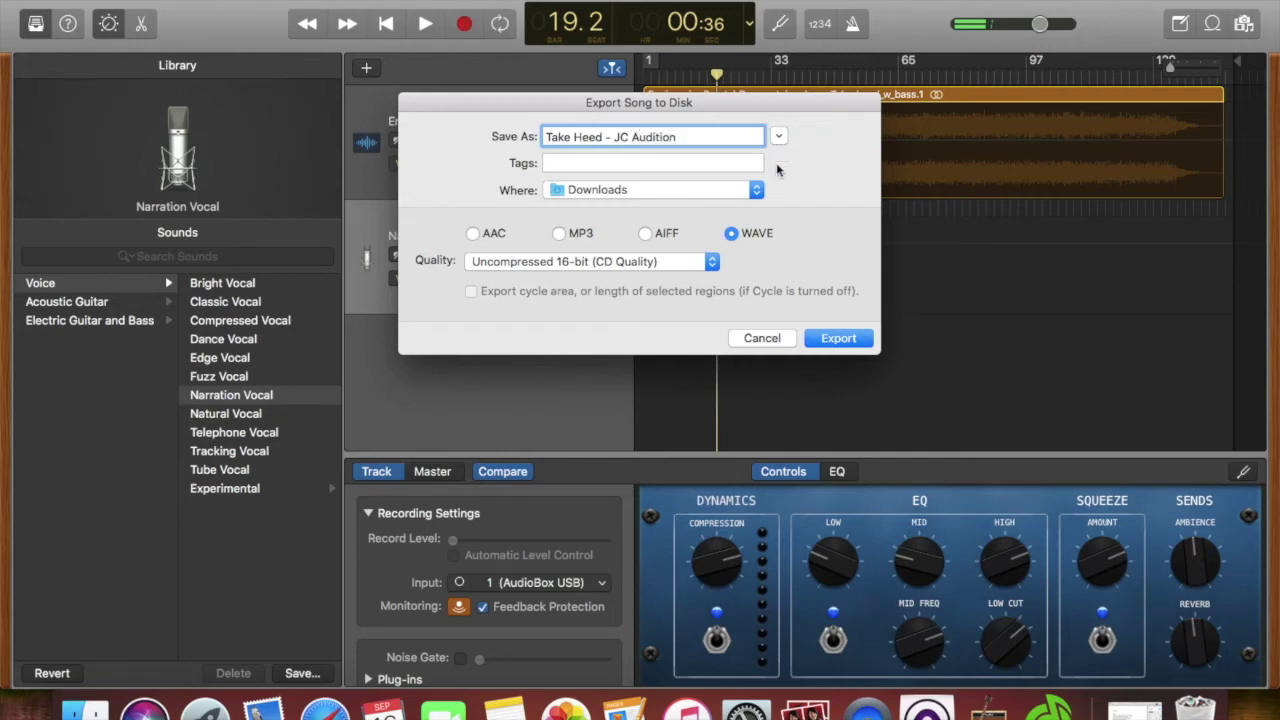
pyautogui.press('Return')
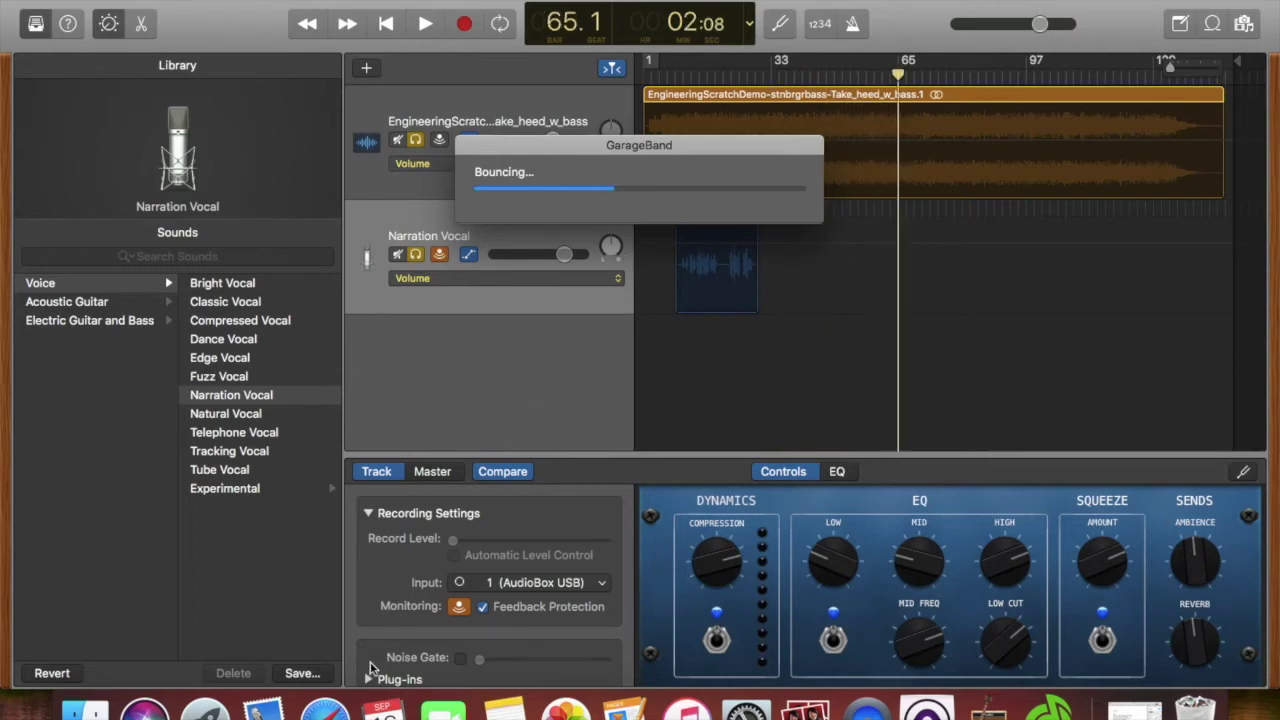
# - Switch to Safari and start an audio track upload from the Take Heed collaboration's dashboard on Kompoz
pyautogui.click(330, 712)
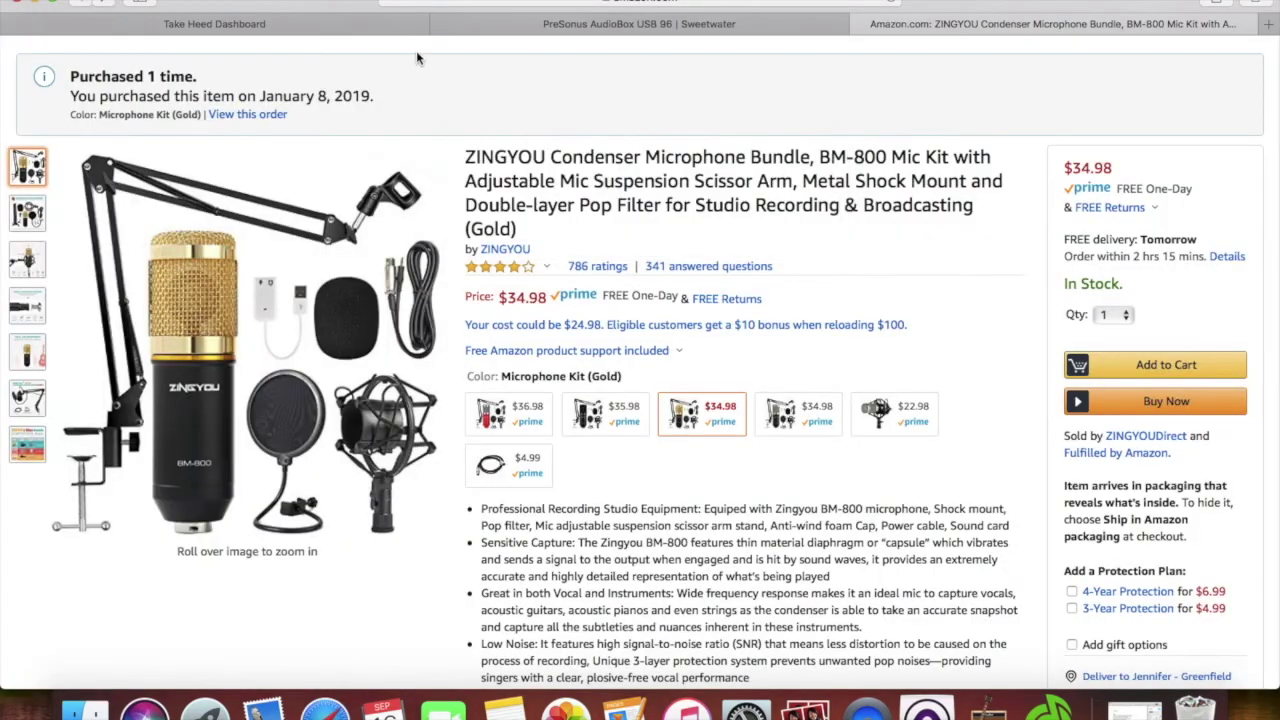
pyautogui.click(386, 26)
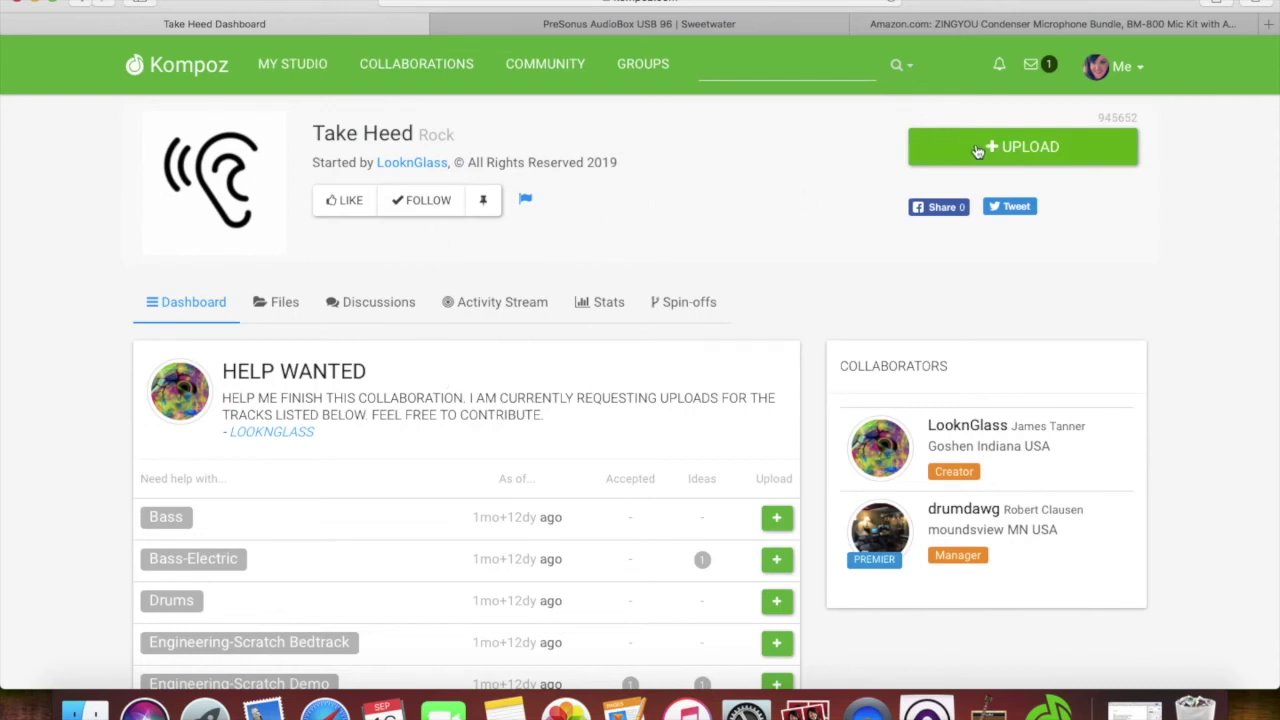
pyautogui.click(1024, 150)
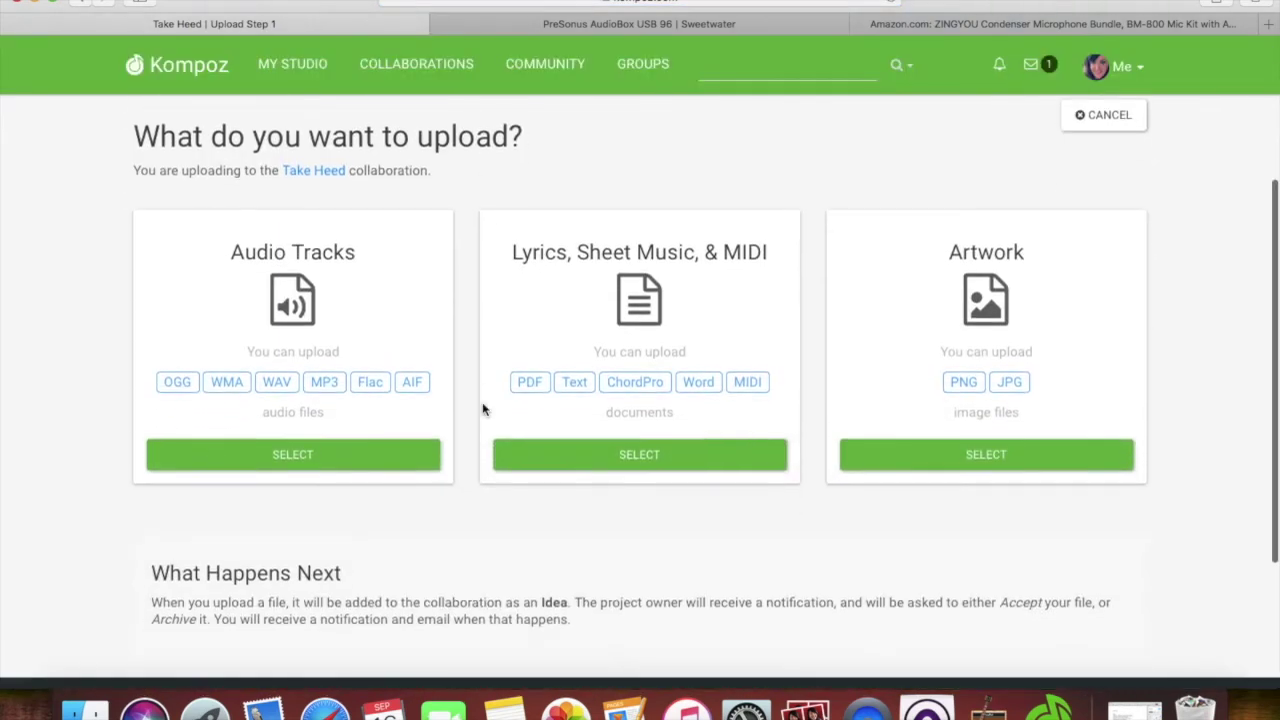
pyautogui.click(286, 461)
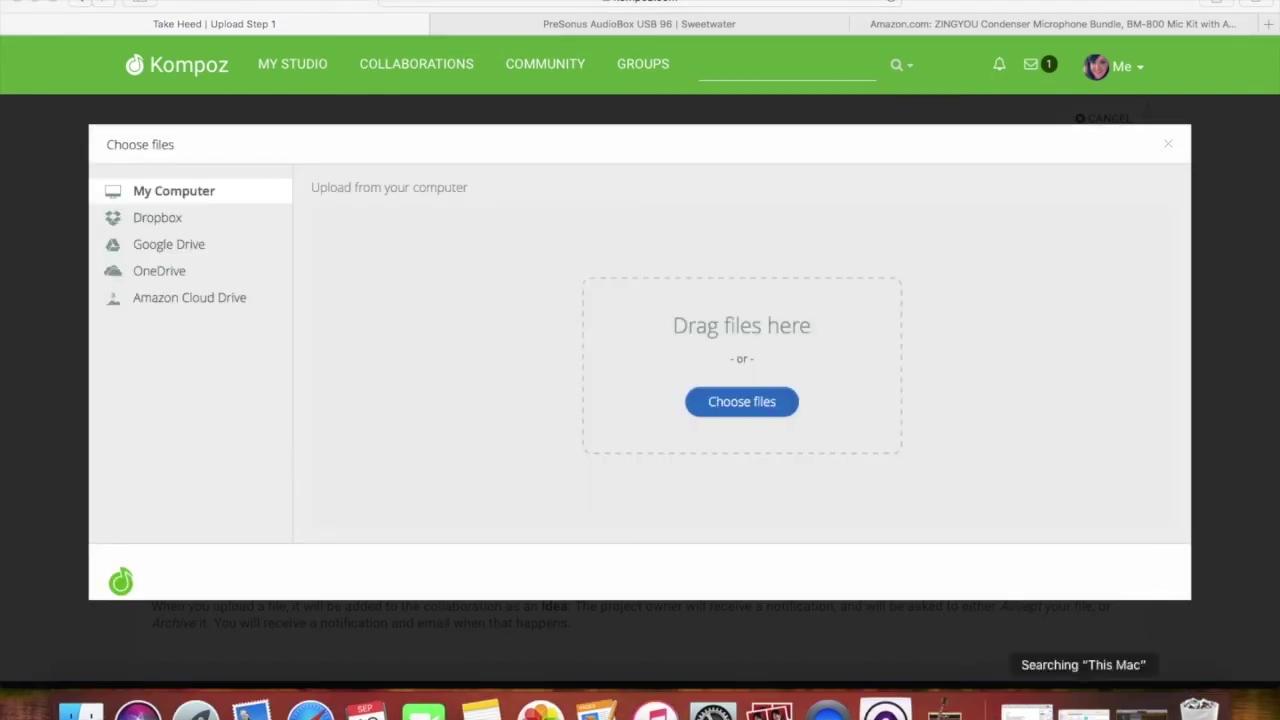
# - Add Take Heed - JC Audition .wav from the Finder search results to the upload dialog and upload it
pyautogui.click(1083, 710)
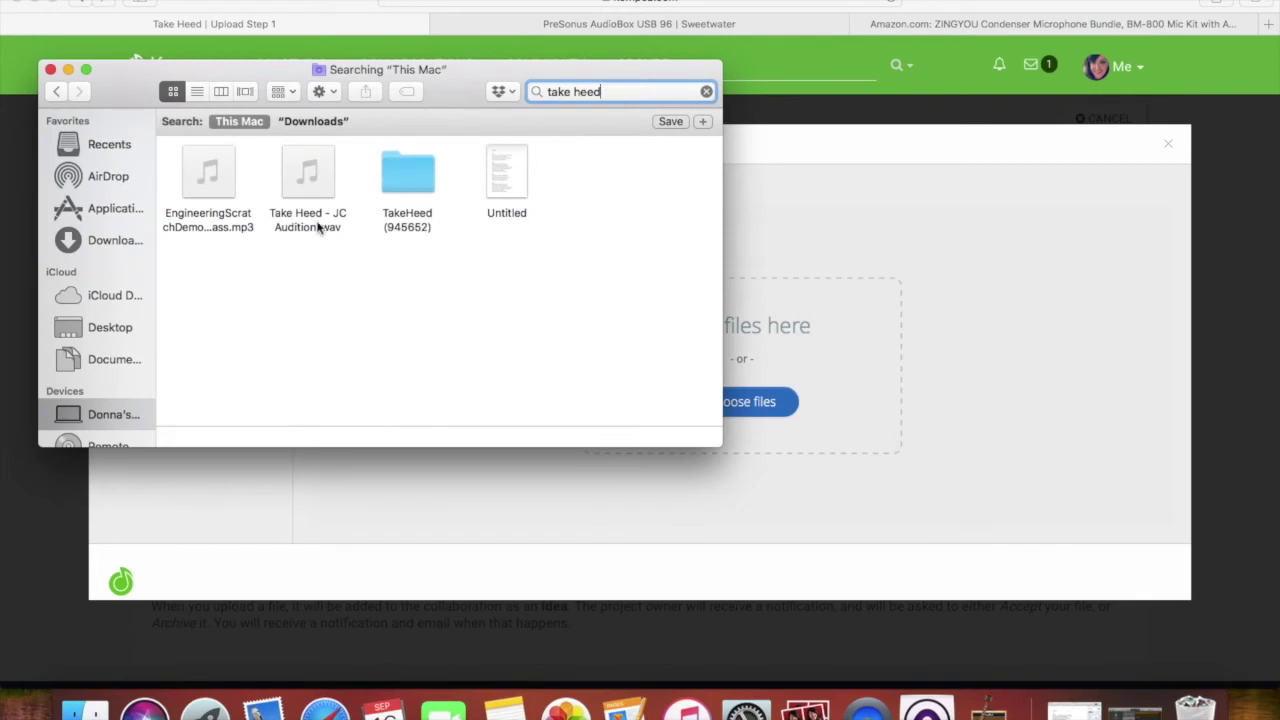
pyautogui.moveTo(316, 230); pyautogui.dragTo(929, 405)
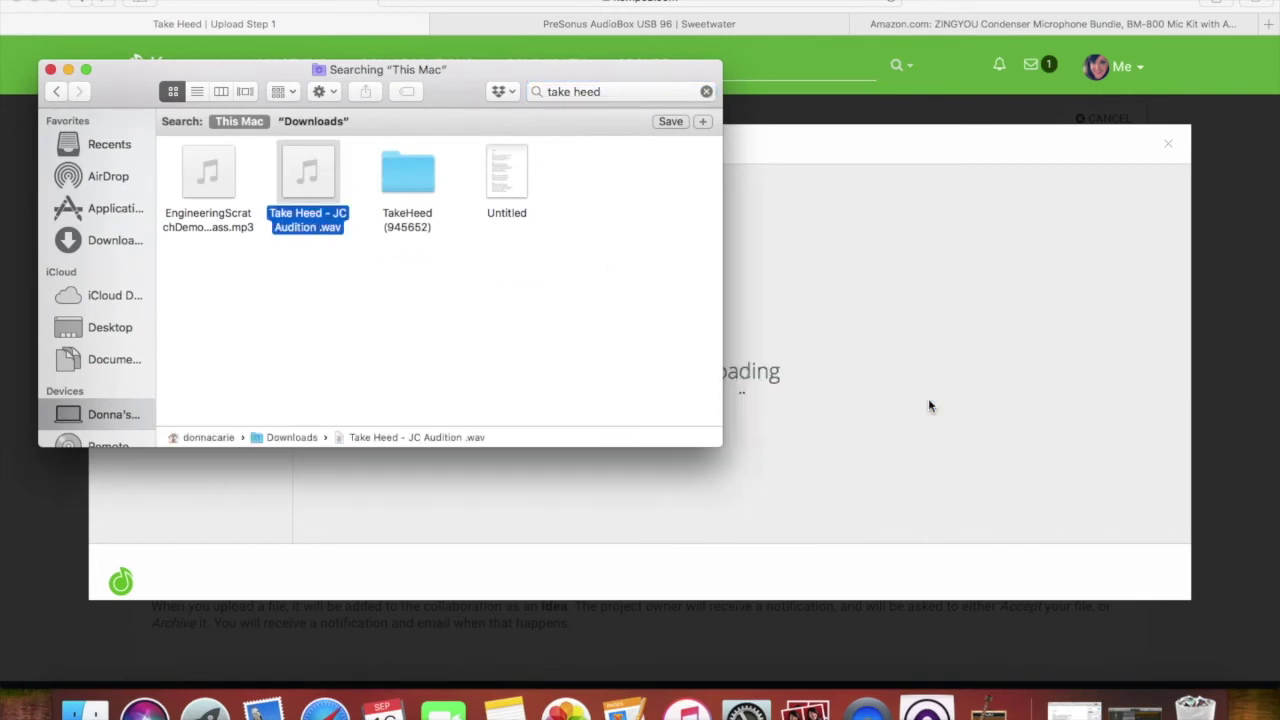
pyautogui.click(68, 70)
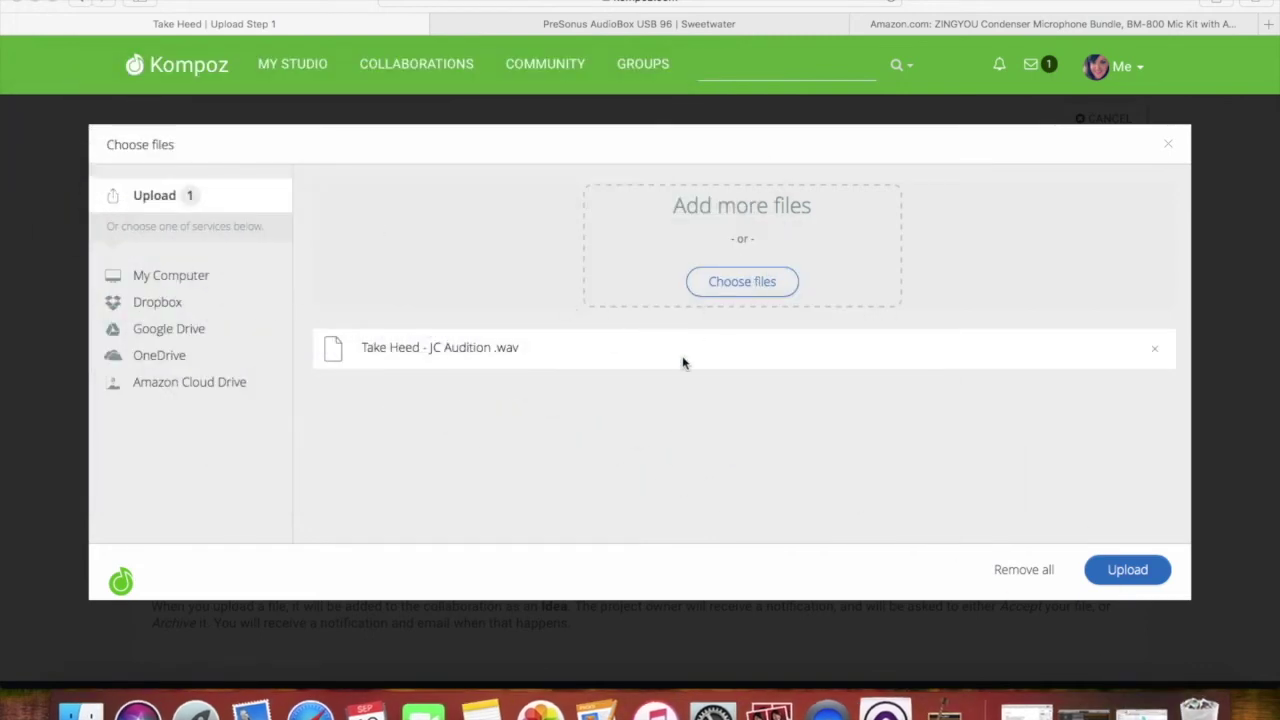
pyautogui.click(1127, 570)
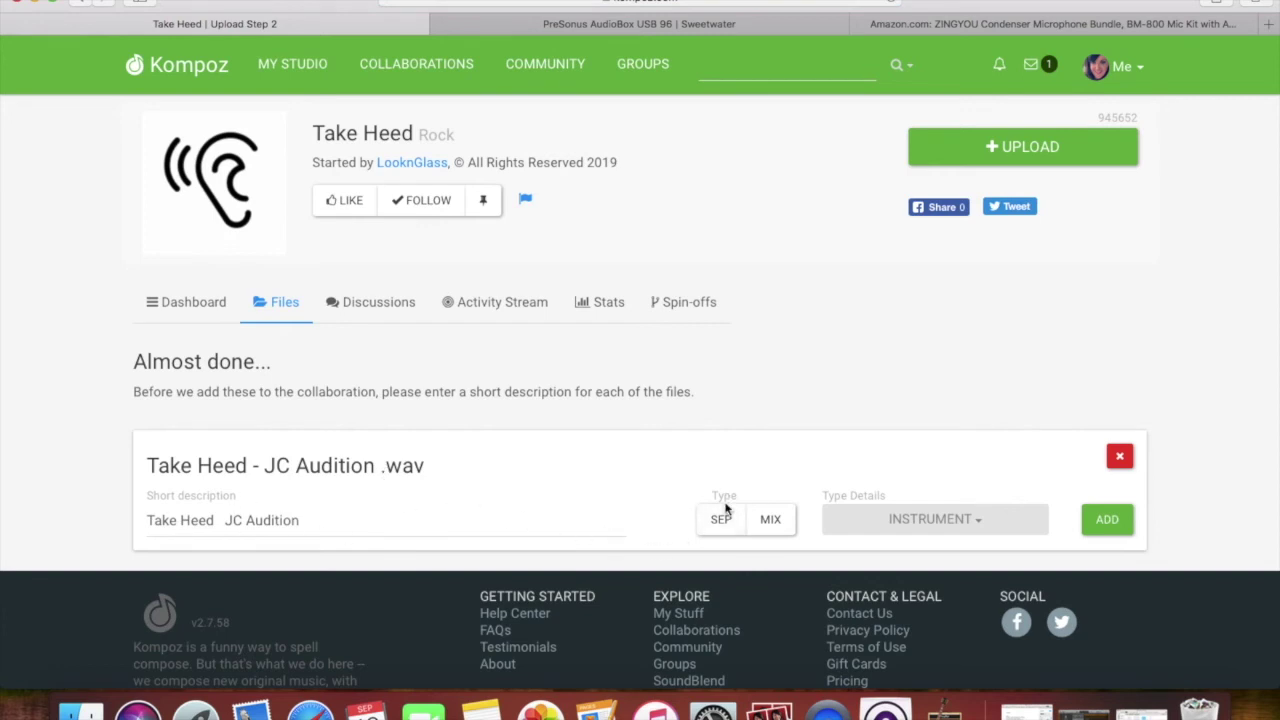
# - Set the uploaded file's type to Mix with Engineering-Scratch Demo as its details, then remove the file from the pending upload
pyautogui.click(768, 519)
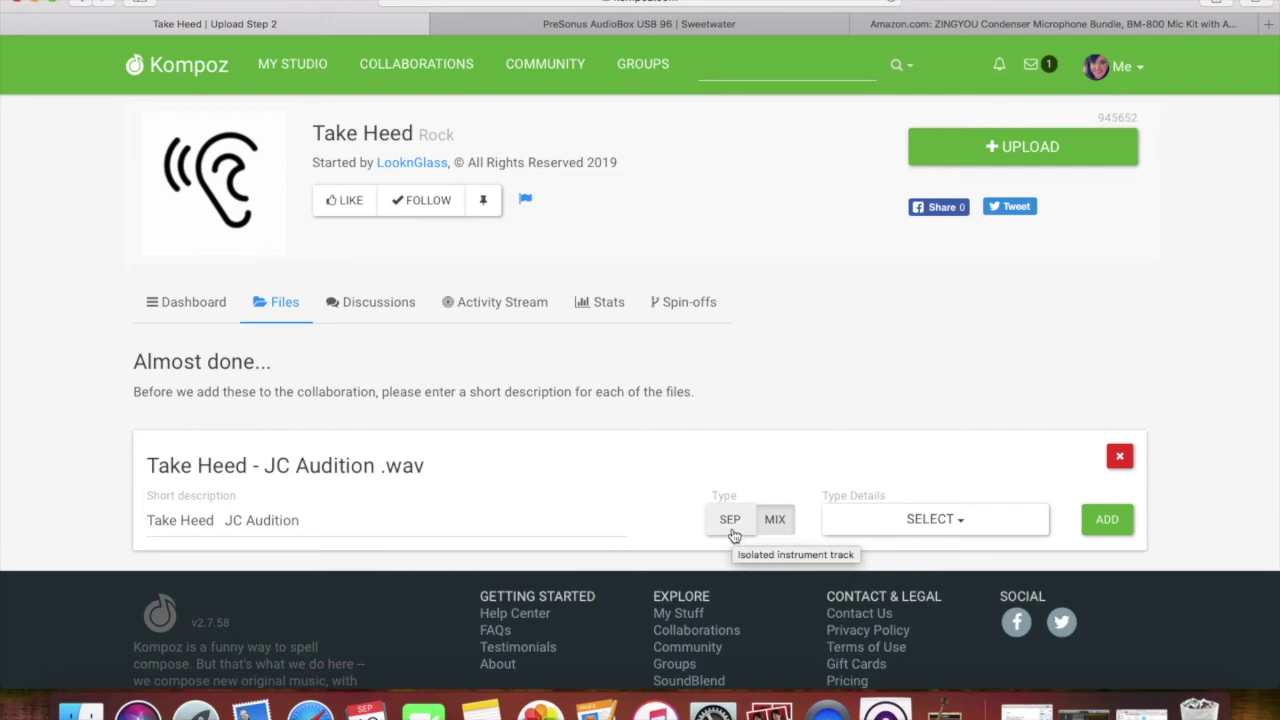
pyautogui.scroll(-2, 790, 445)
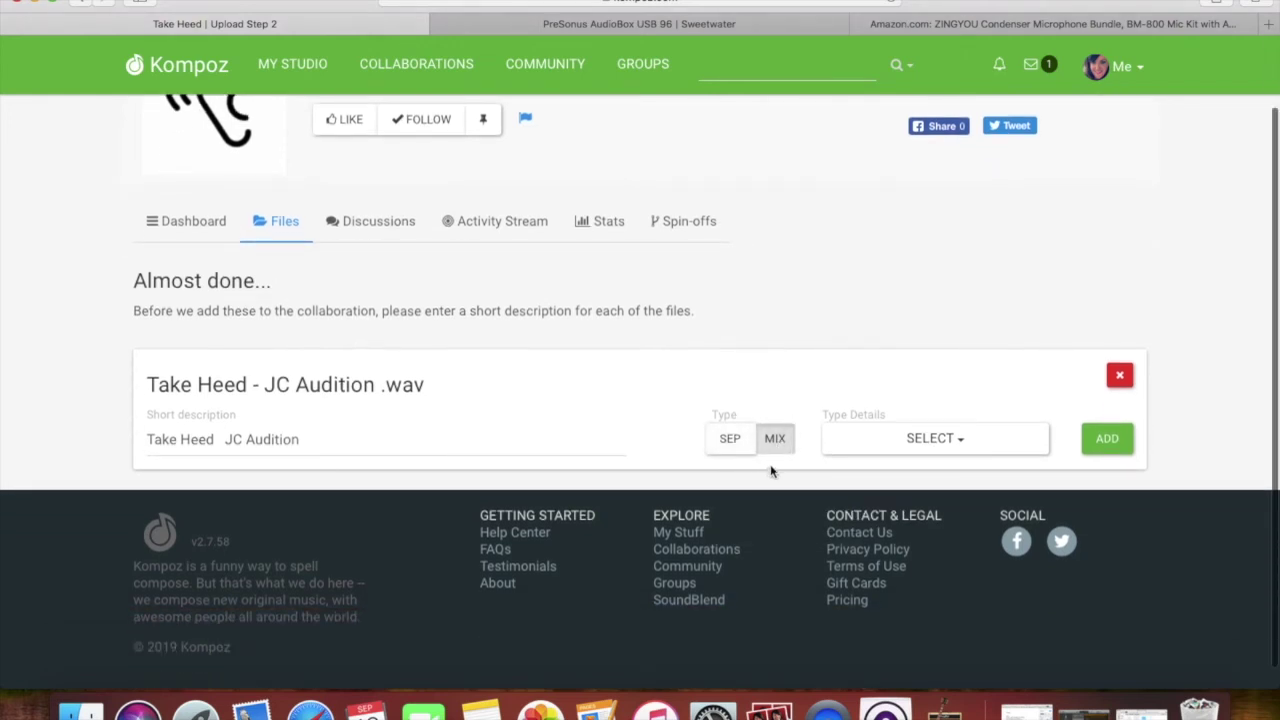
pyautogui.click(899, 445)
pyautogui.scroll(-1, 897, 452)
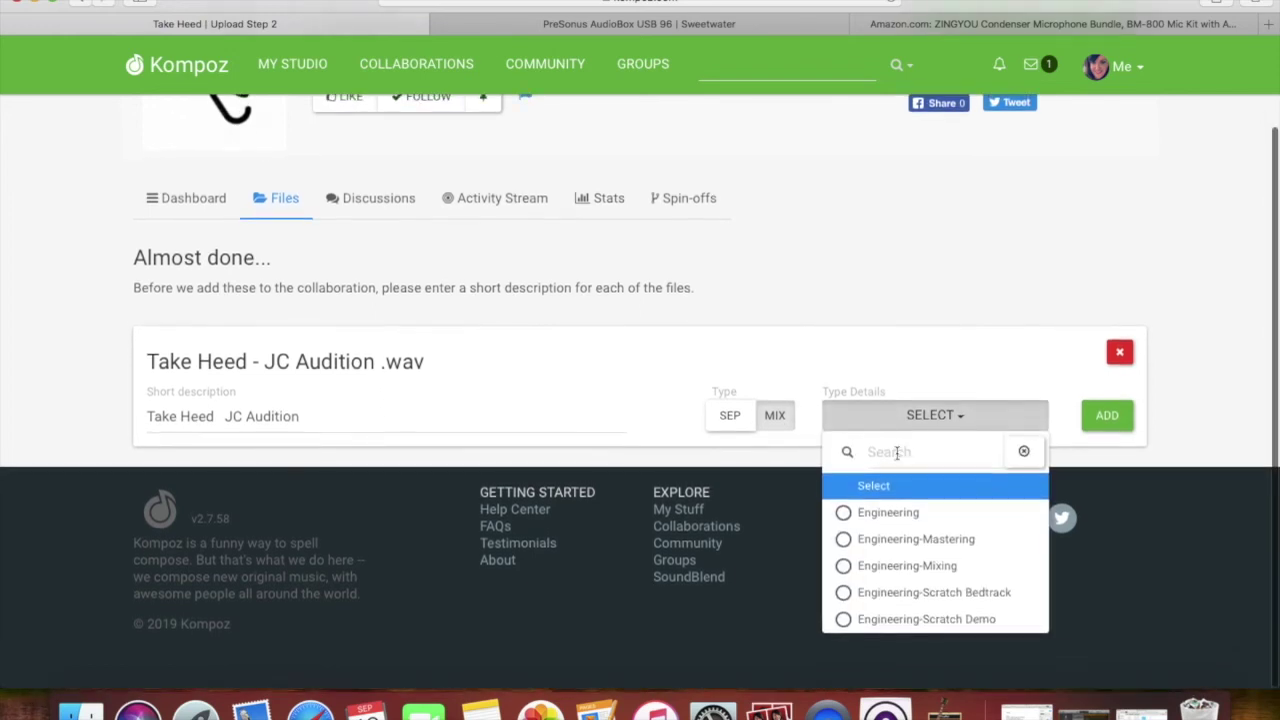
pyautogui.click(884, 620)
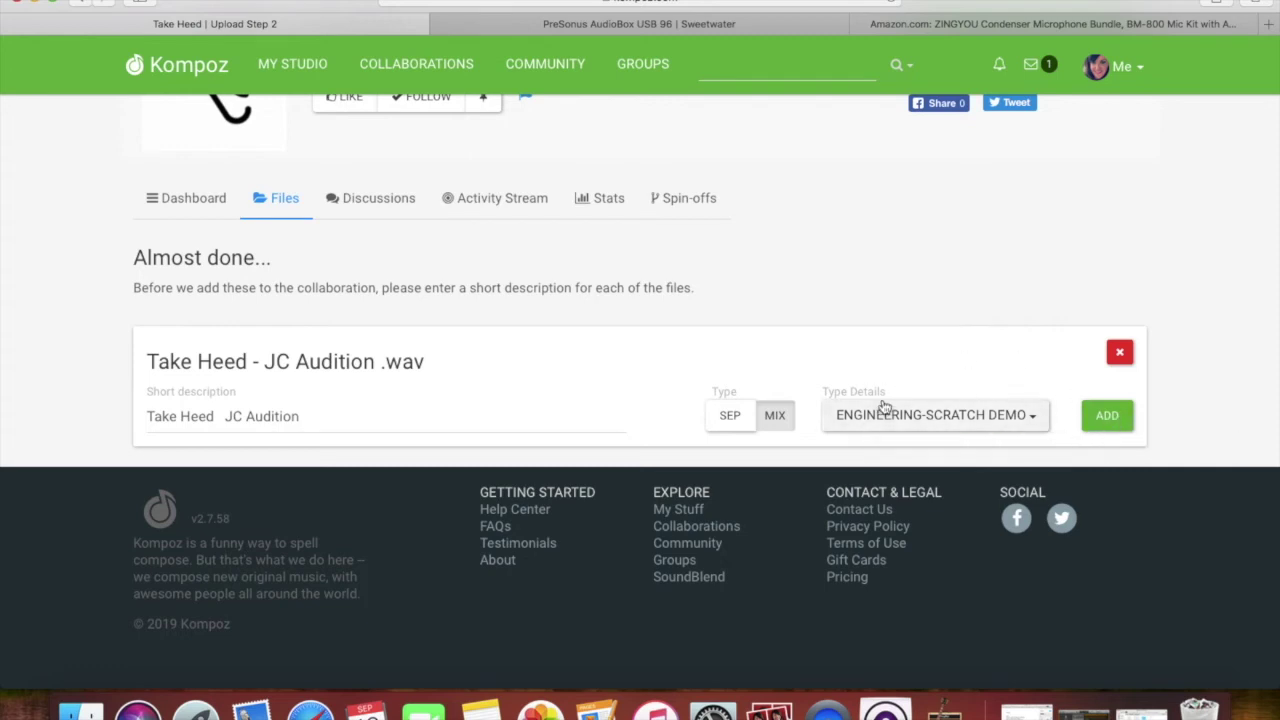
pyautogui.scroll(1, 1120, 365)
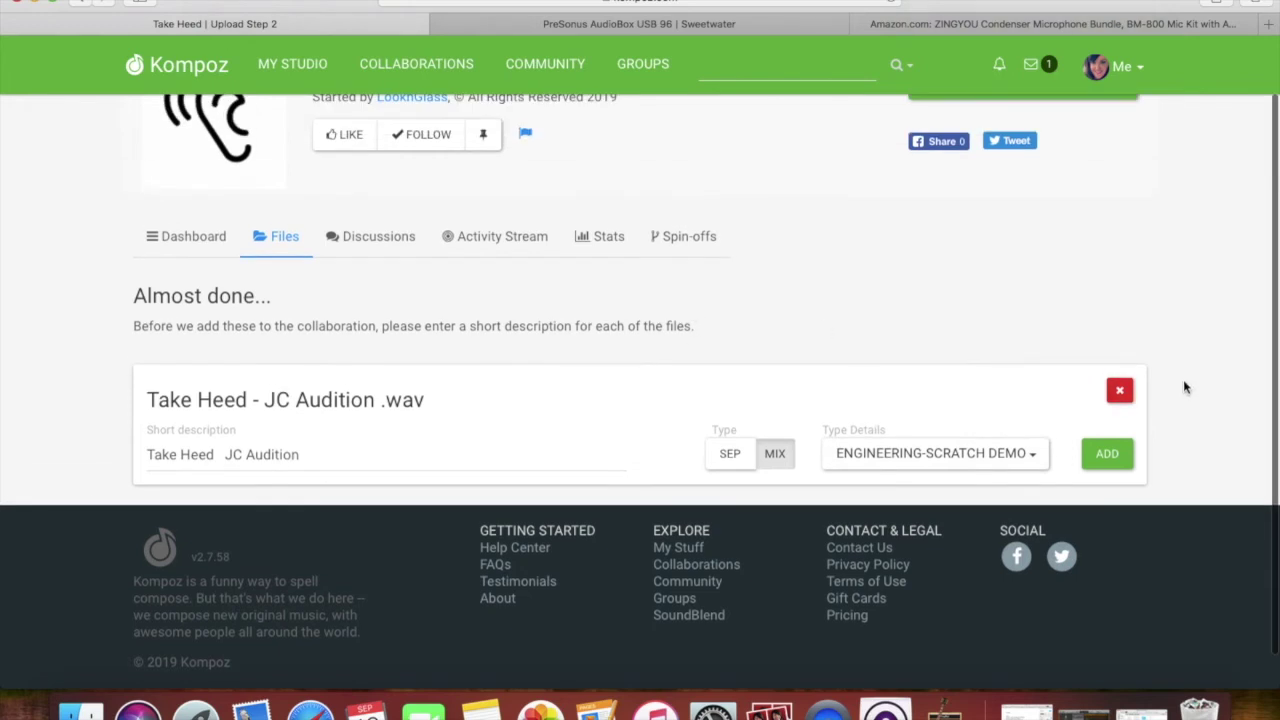
pyautogui.click(1120, 392)
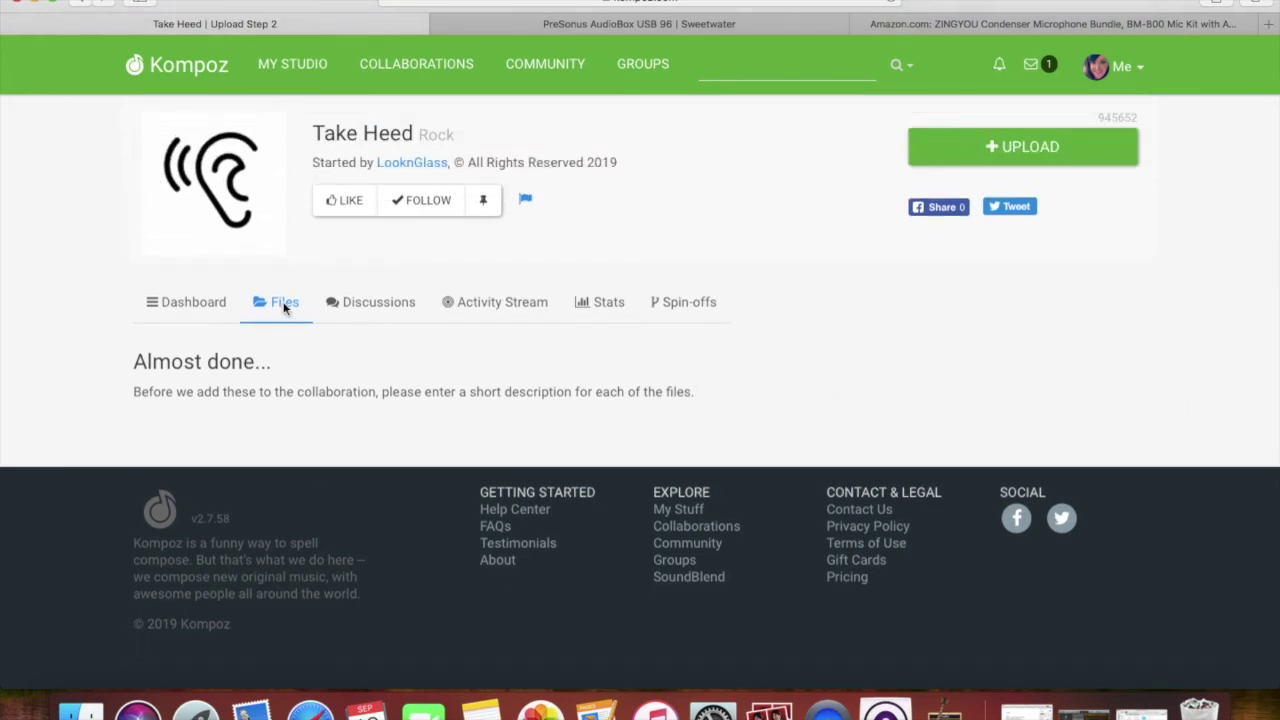
# - Open the collaboration's complete file list and look through its mixes and instrument tracks
pyautogui.click(284, 308)
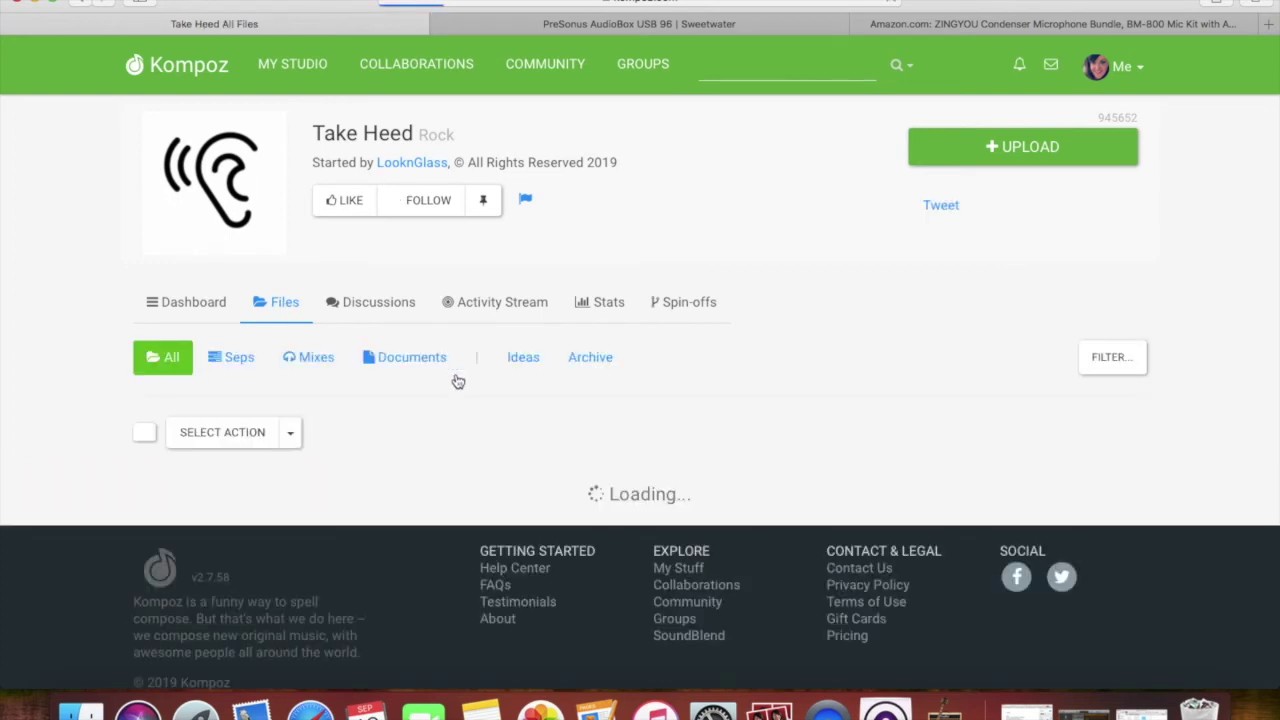
pyautogui.scroll(-5, 457, 381)
pyautogui.scroll(-3, 457, 381)
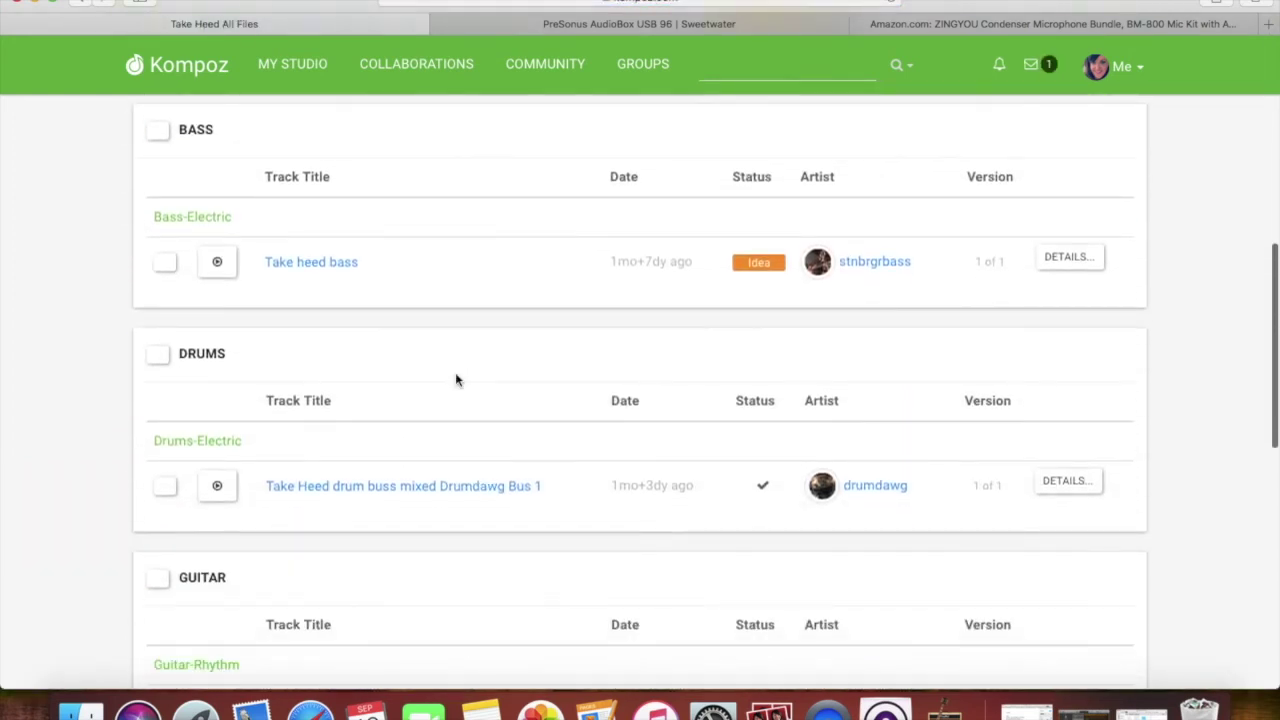
pyautogui.scroll(3, 455, 377)
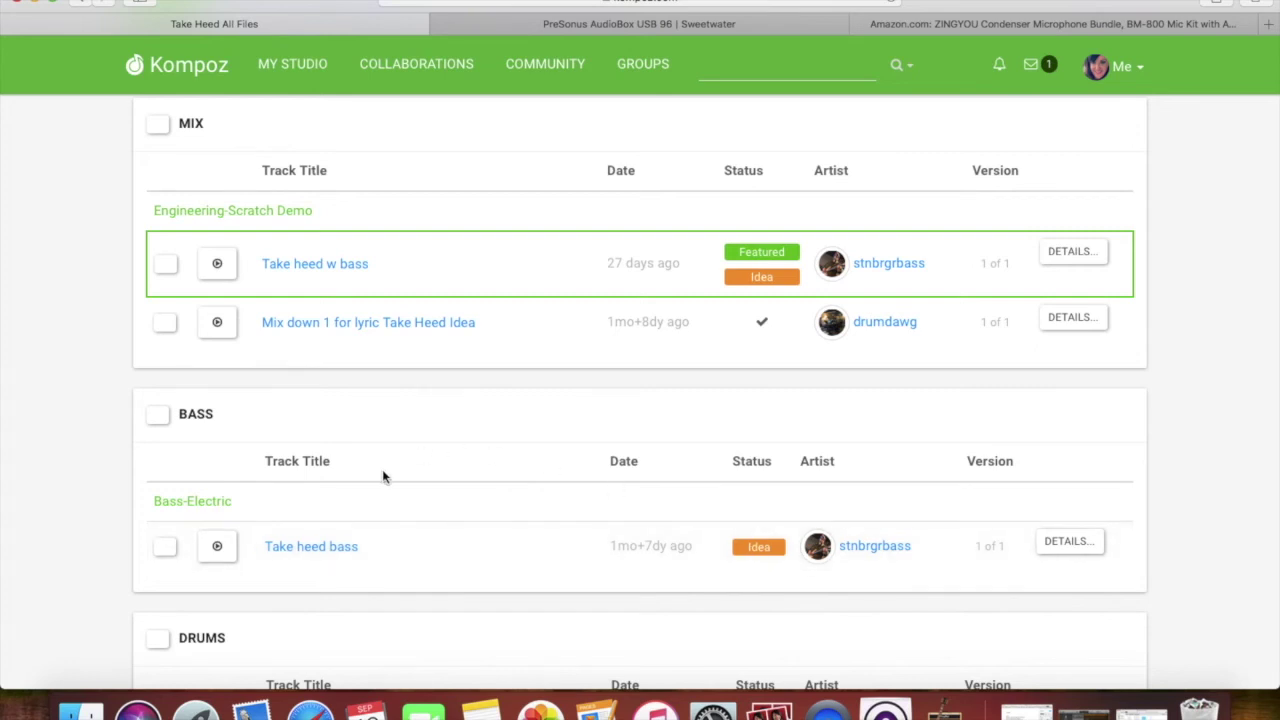
# - Open the Take heed bass track's page and examine its waveform and file details
pyautogui.click(347, 550)
pyautogui.scroll(-5, 398, 468)
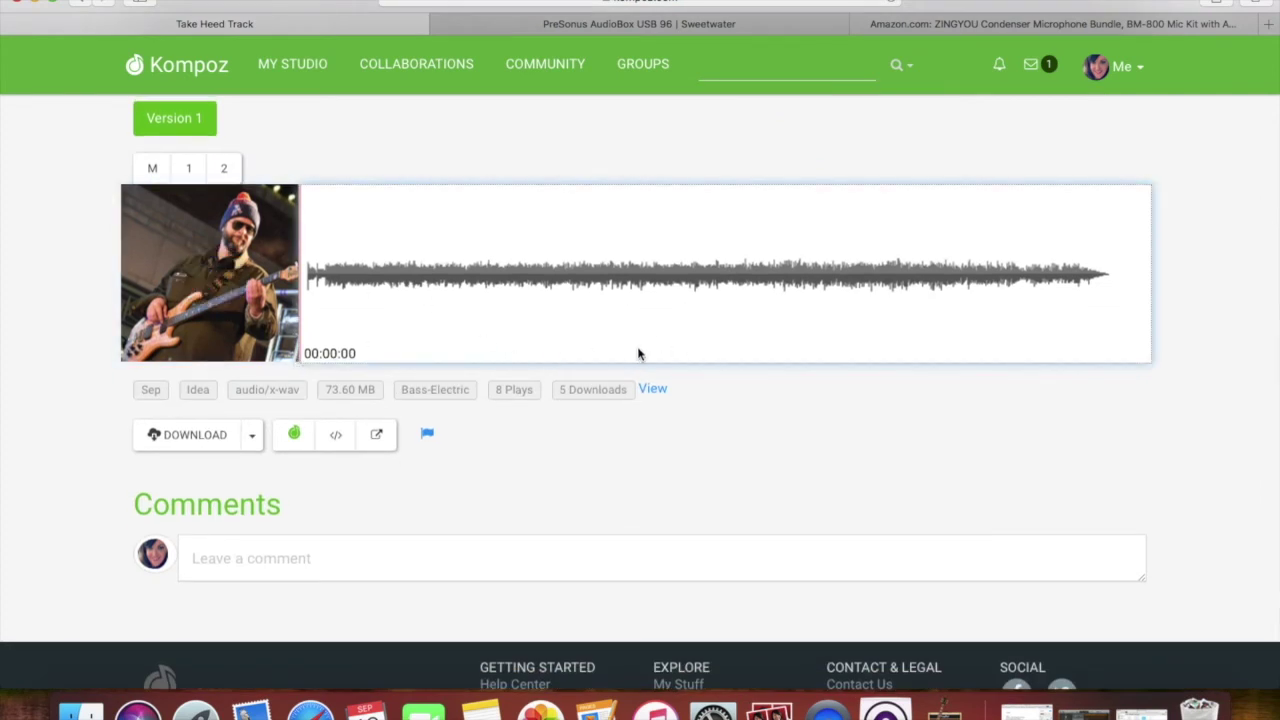
pyautogui.scroll(5, 639, 352)
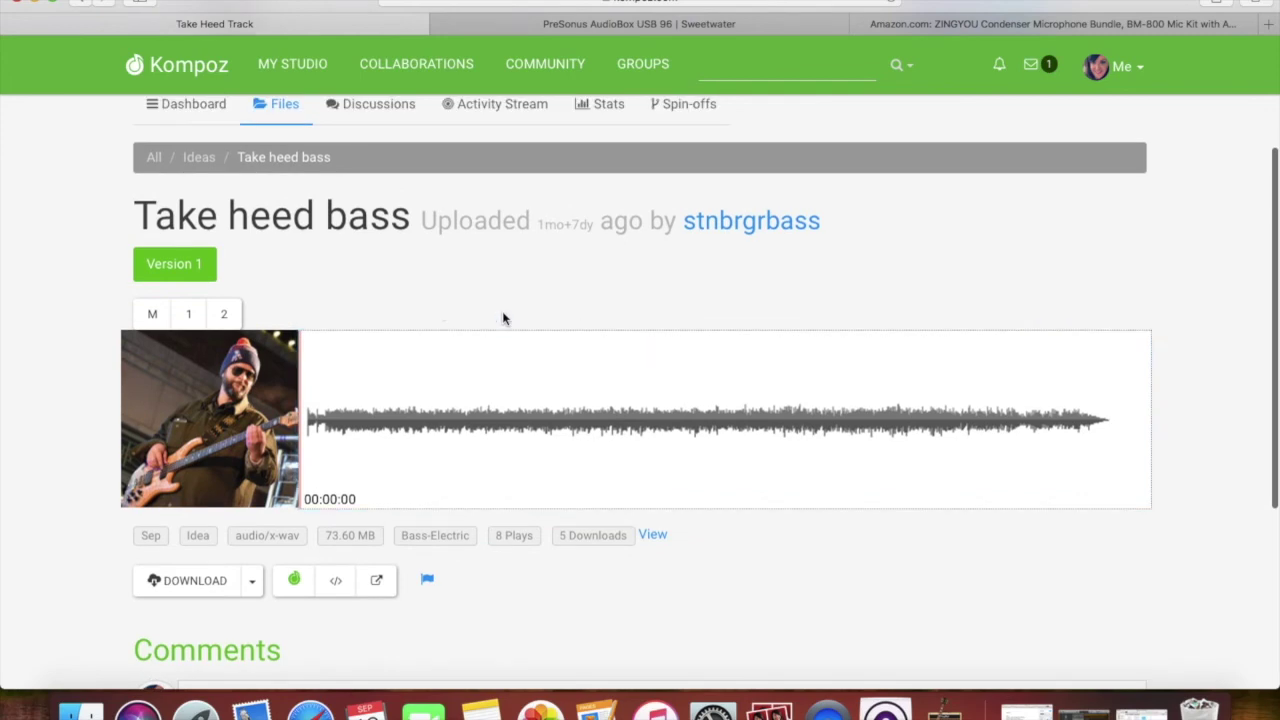
pyautogui.scroll(2, 438, 312)
pyautogui.scroll(1, 438, 312)
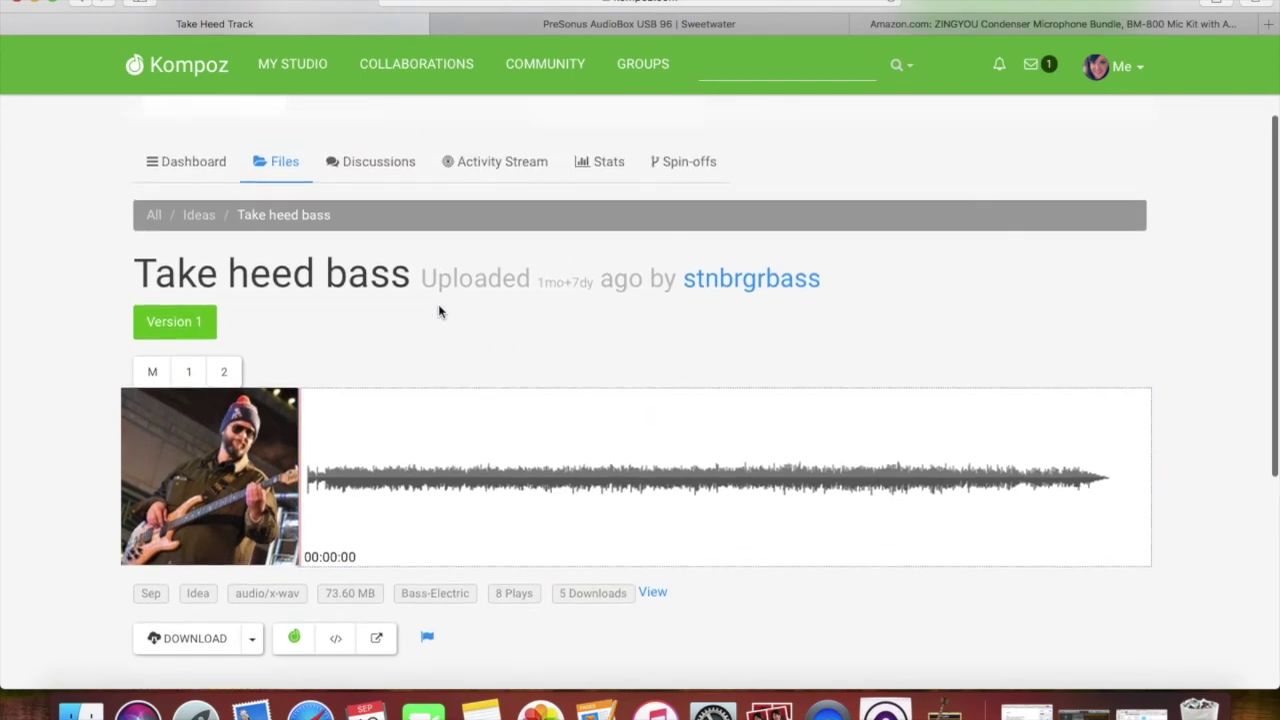
# - Return to the file list, select the Take heed bass track, and check the available bulk download actions
pyautogui.click(285, 163)
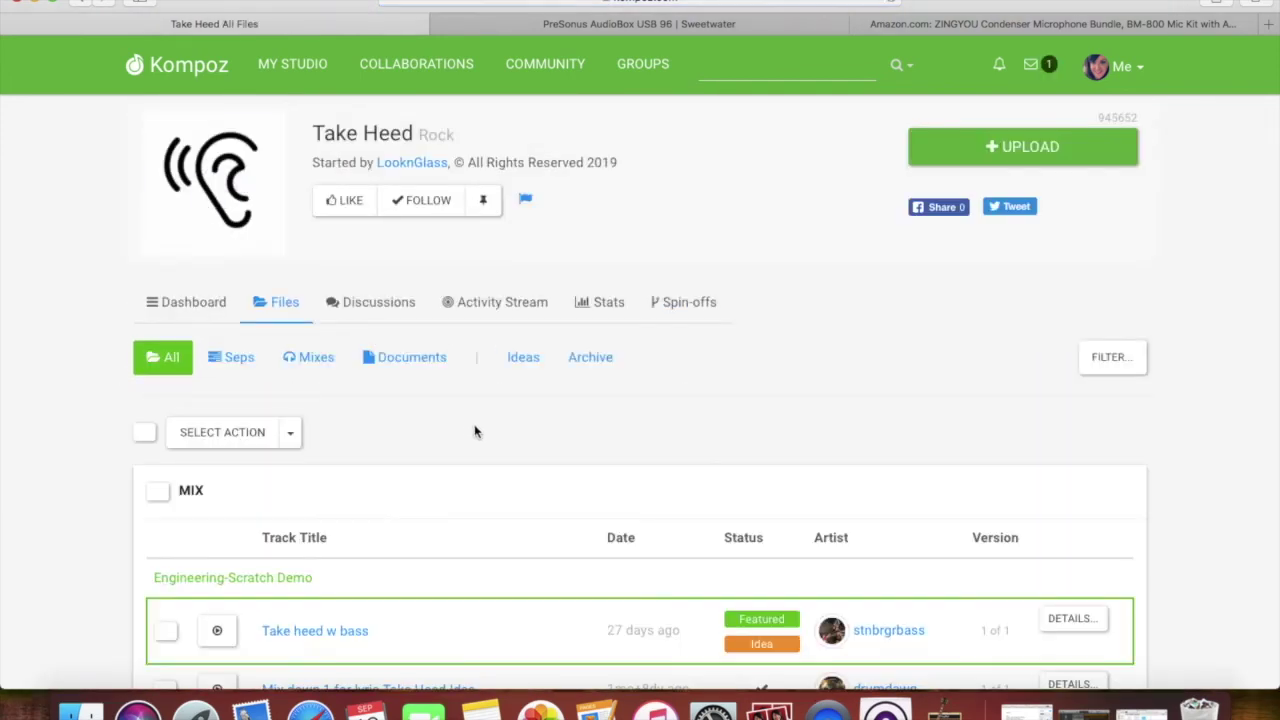
pyautogui.scroll(-3, 474, 430)
pyautogui.scroll(-5, 474, 431)
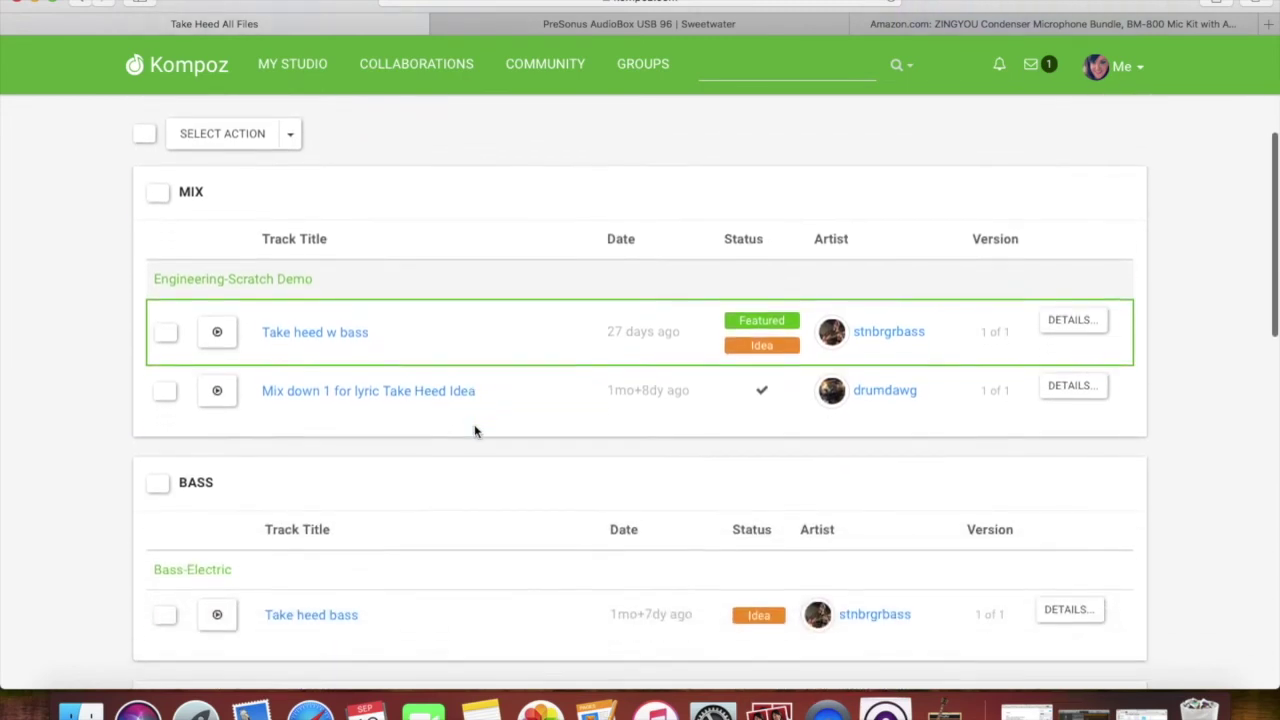
pyautogui.scroll(-2, 474, 429)
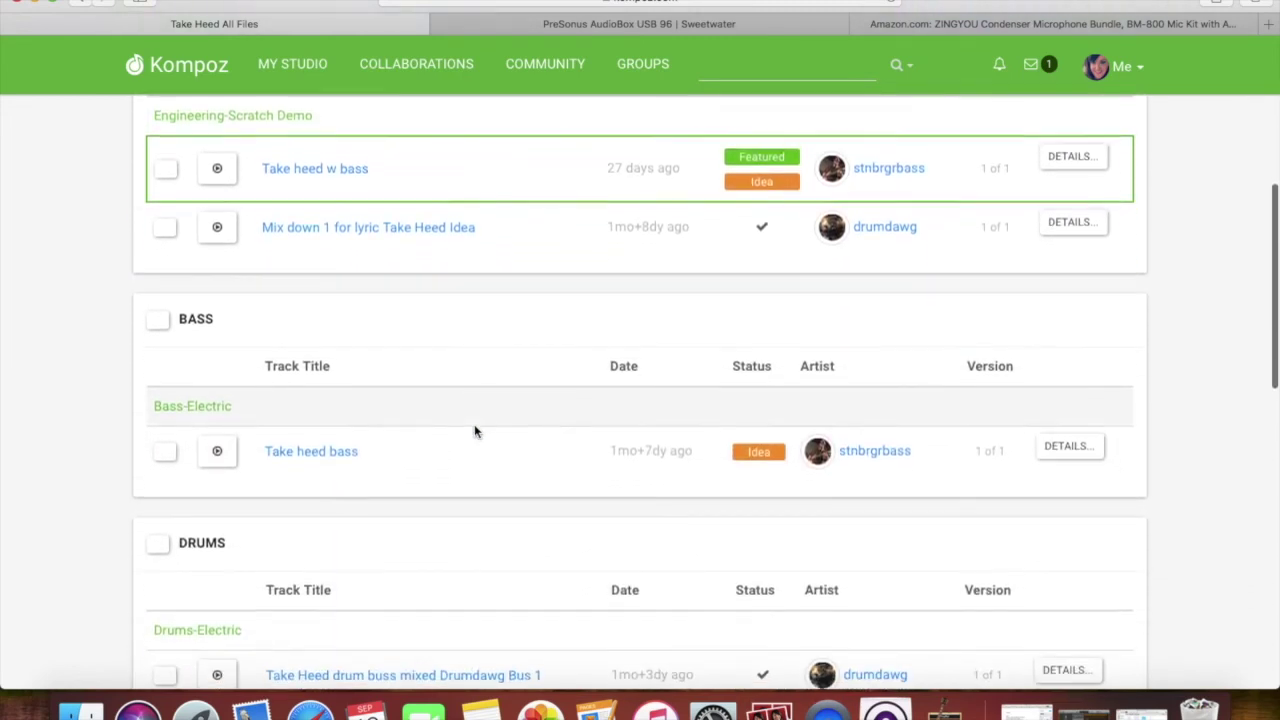
pyautogui.click(166, 450)
pyautogui.scroll(6, 168, 452)
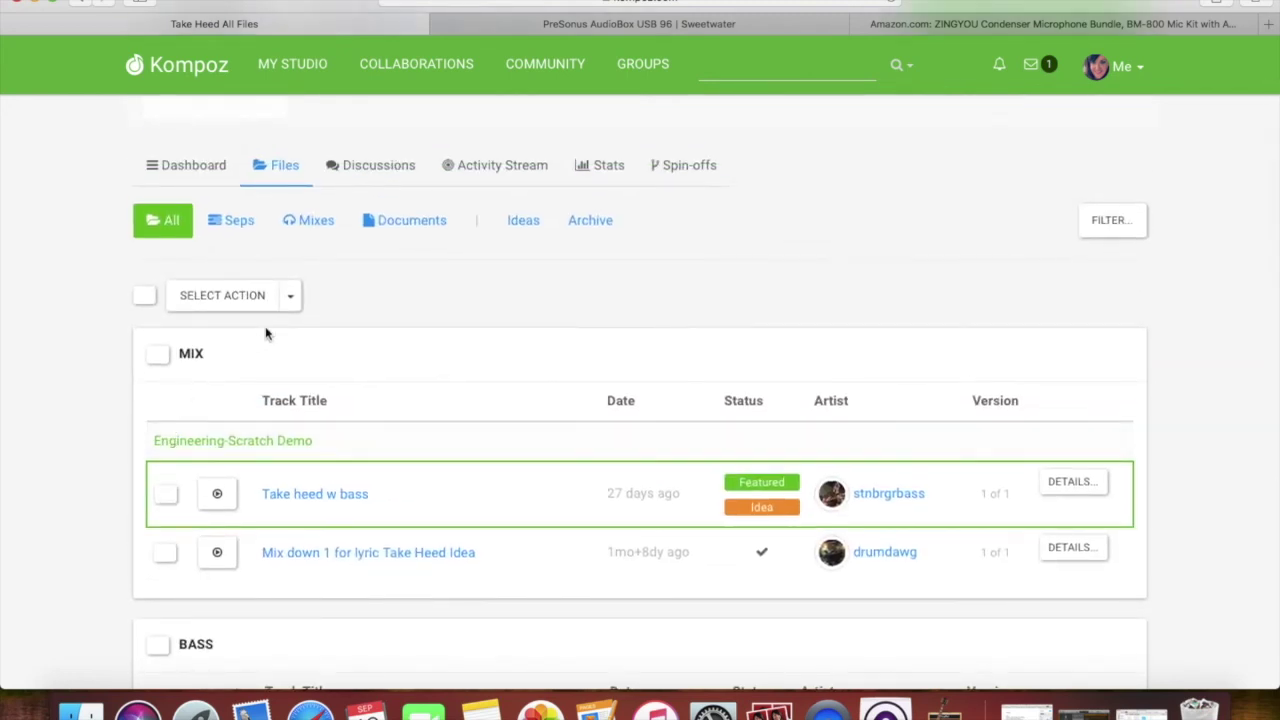
pyautogui.click(296, 301)
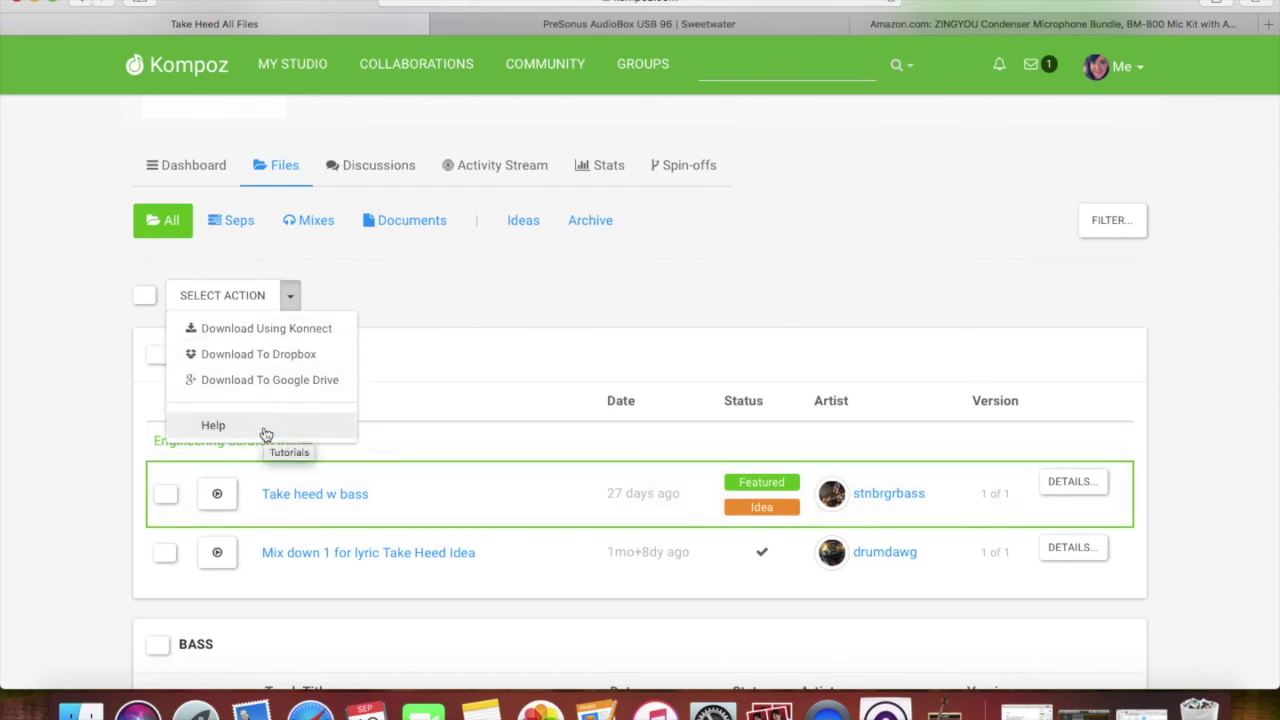
pyautogui.click(449, 287)
# - Deselect the Take heed bass track and go back to the start of the file list
pyautogui.scroll(-5, 397, 344)
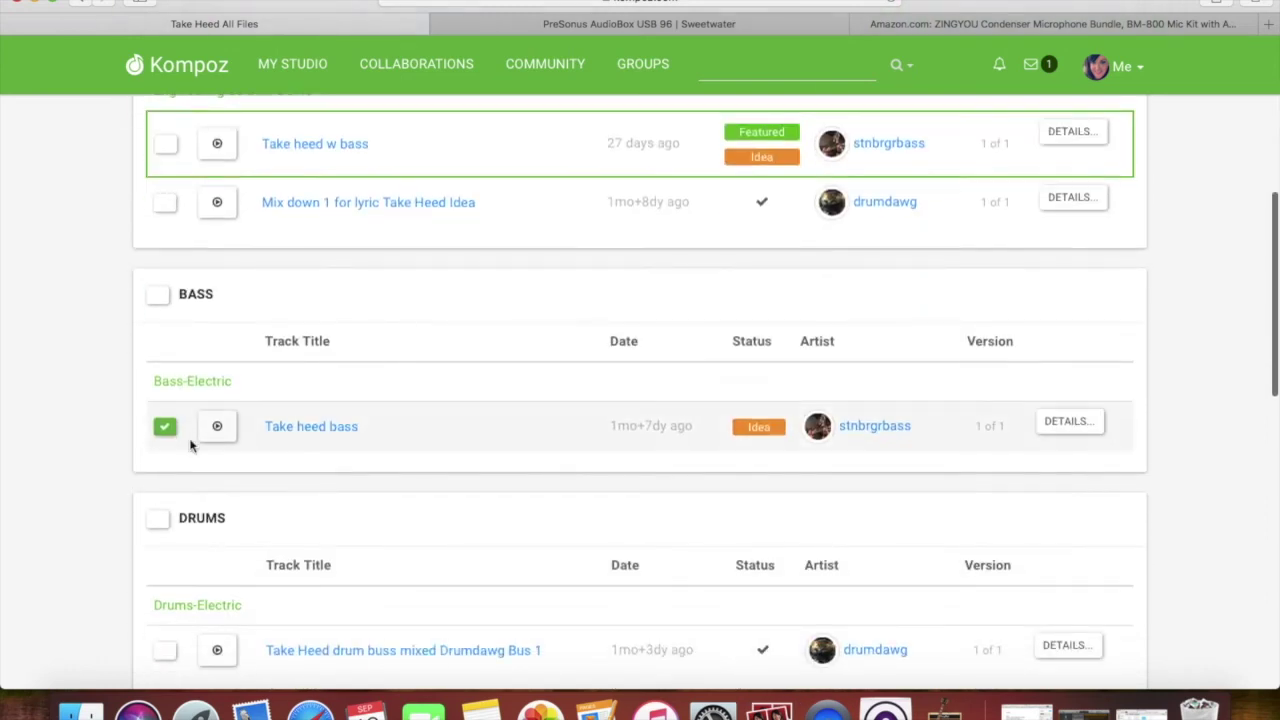
pyautogui.click(166, 428)
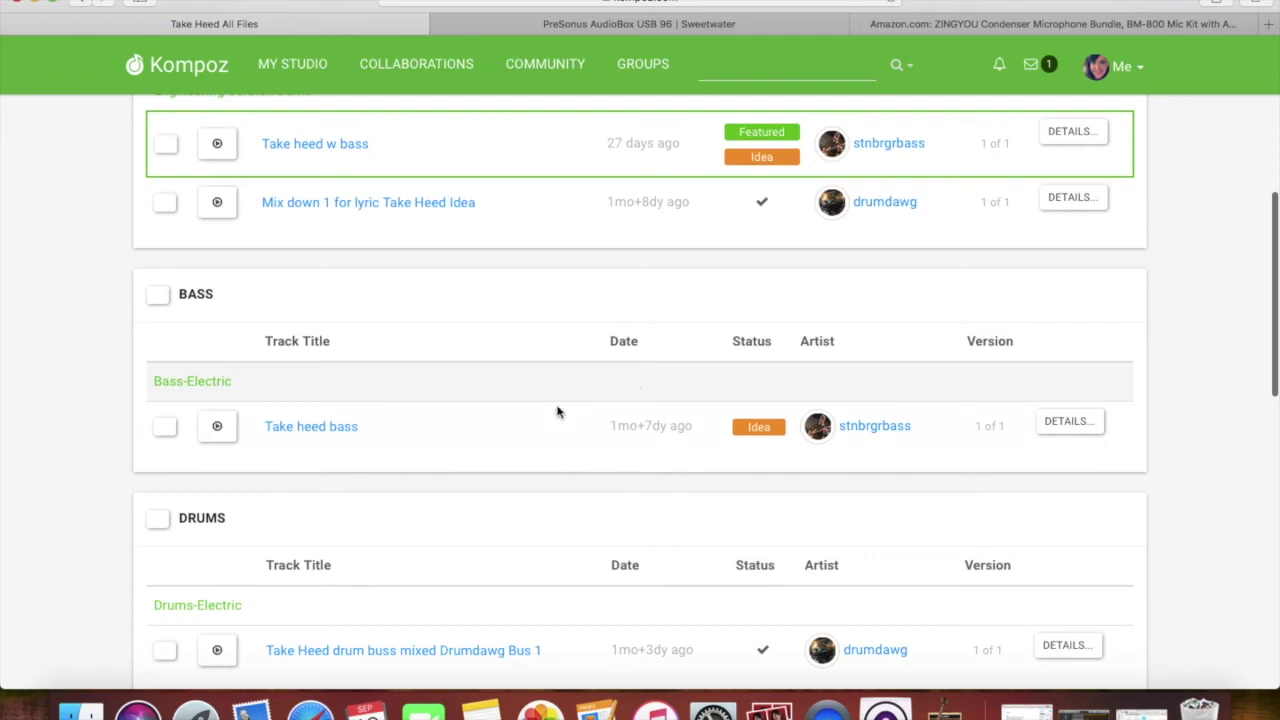
pyautogui.scroll(-1, 538, 429)
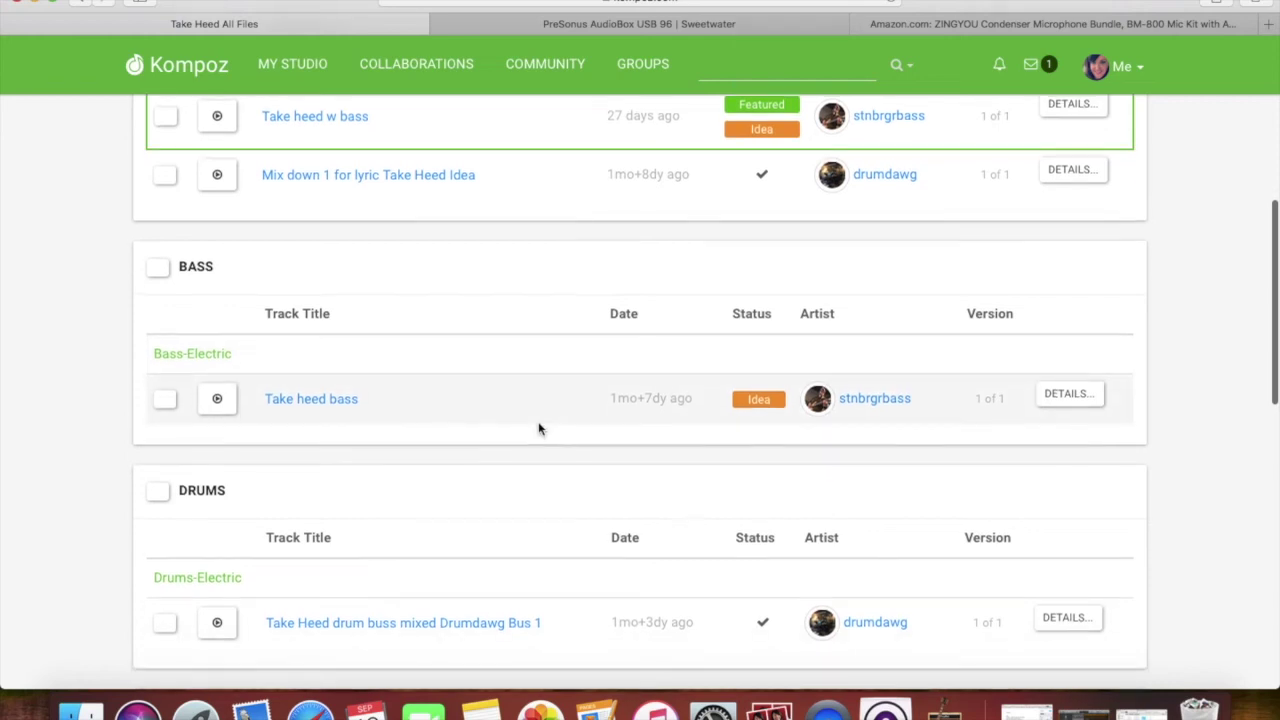
pyautogui.scroll(10, 510, 437)
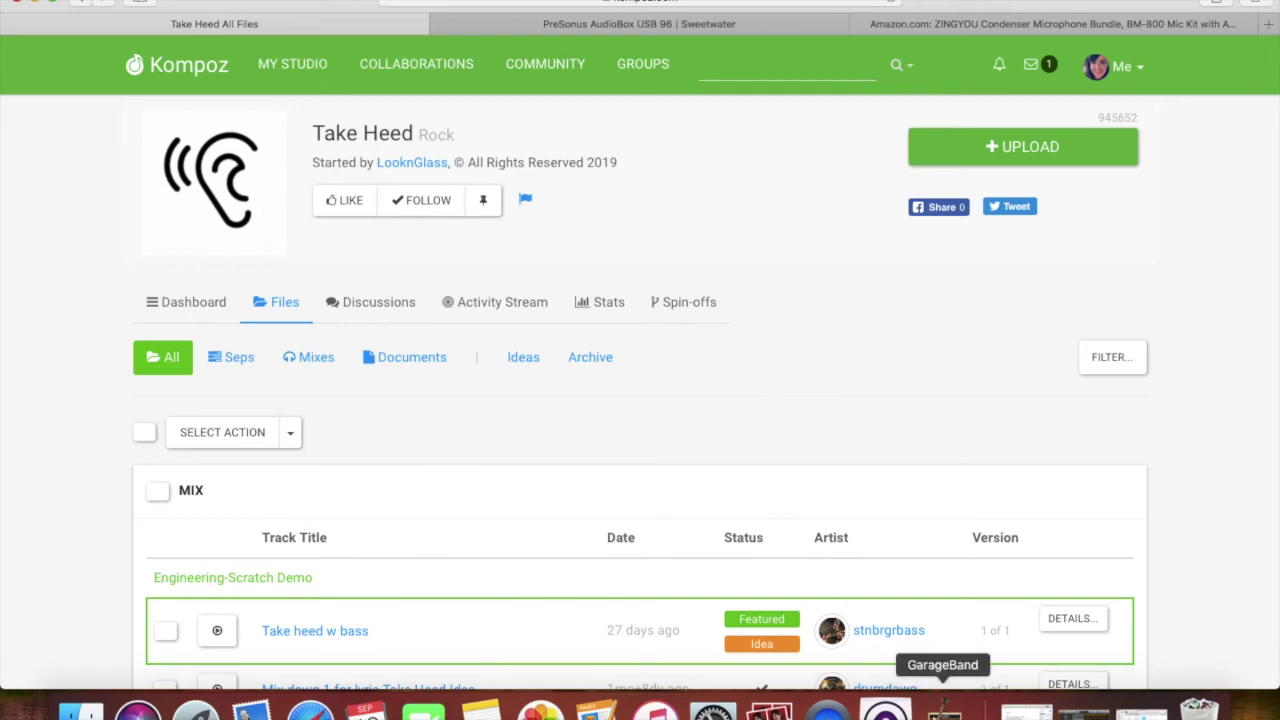
# - Switch to GarageBand, play the opening of the backing mix briefly, and turn the mix track's volume all the way down
pyautogui.click(942, 706)
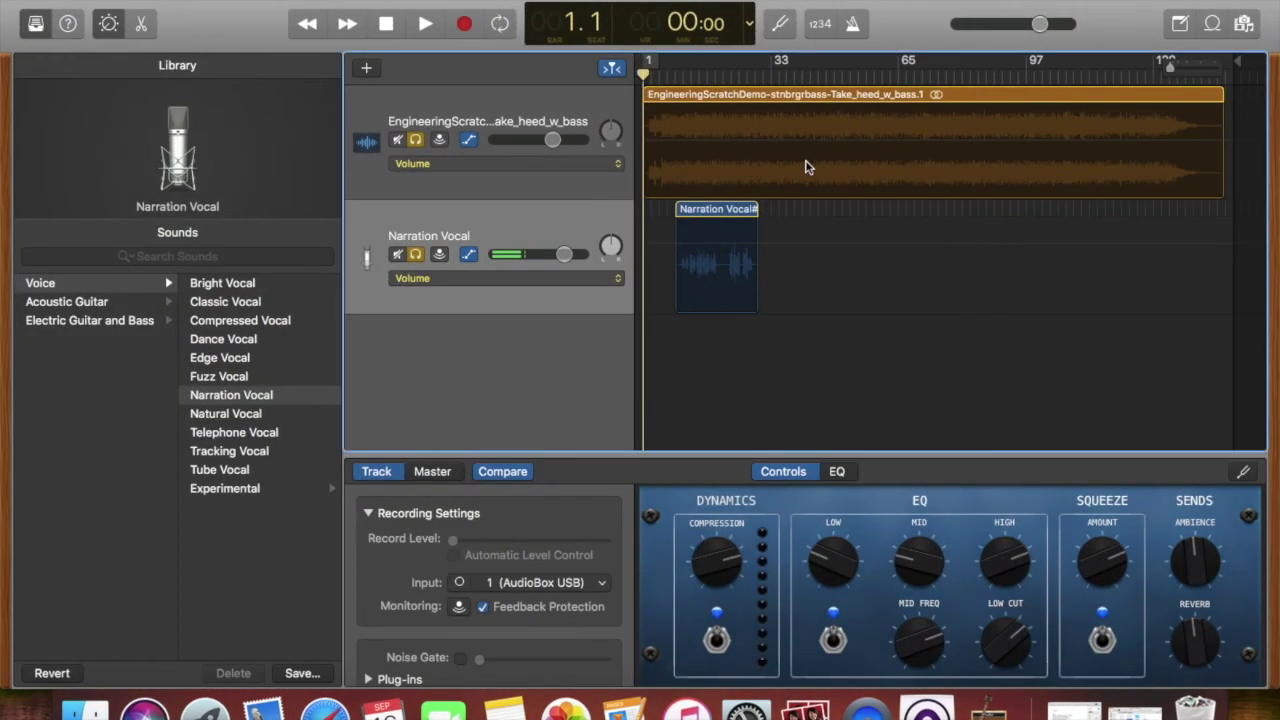
pyautogui.press('space')
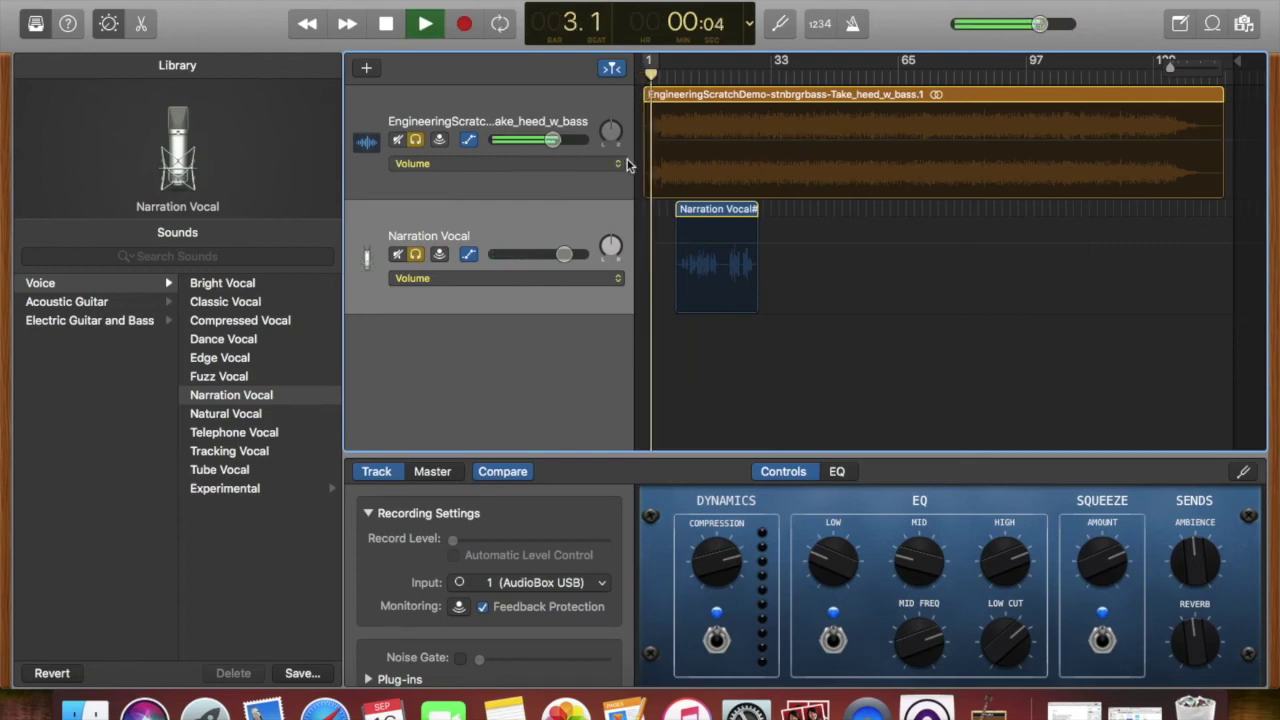
pyautogui.press('space')
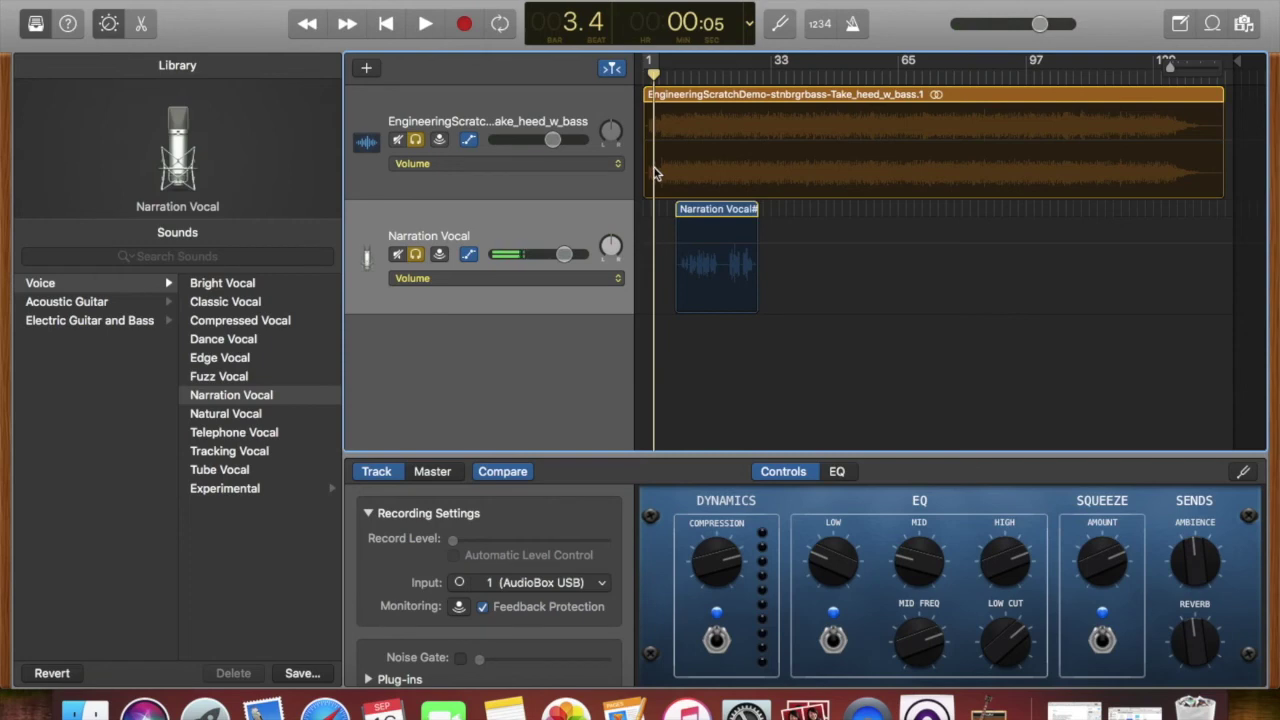
pyautogui.moveTo(1170, 69)
pyautogui.mouseDown()
pyautogui.moveTo(1181, 69)
pyautogui.moveTo(1162, 70)
pyautogui.mouseUp()
pyautogui.moveTo(553, 140); pyautogui.dragTo(493, 140)
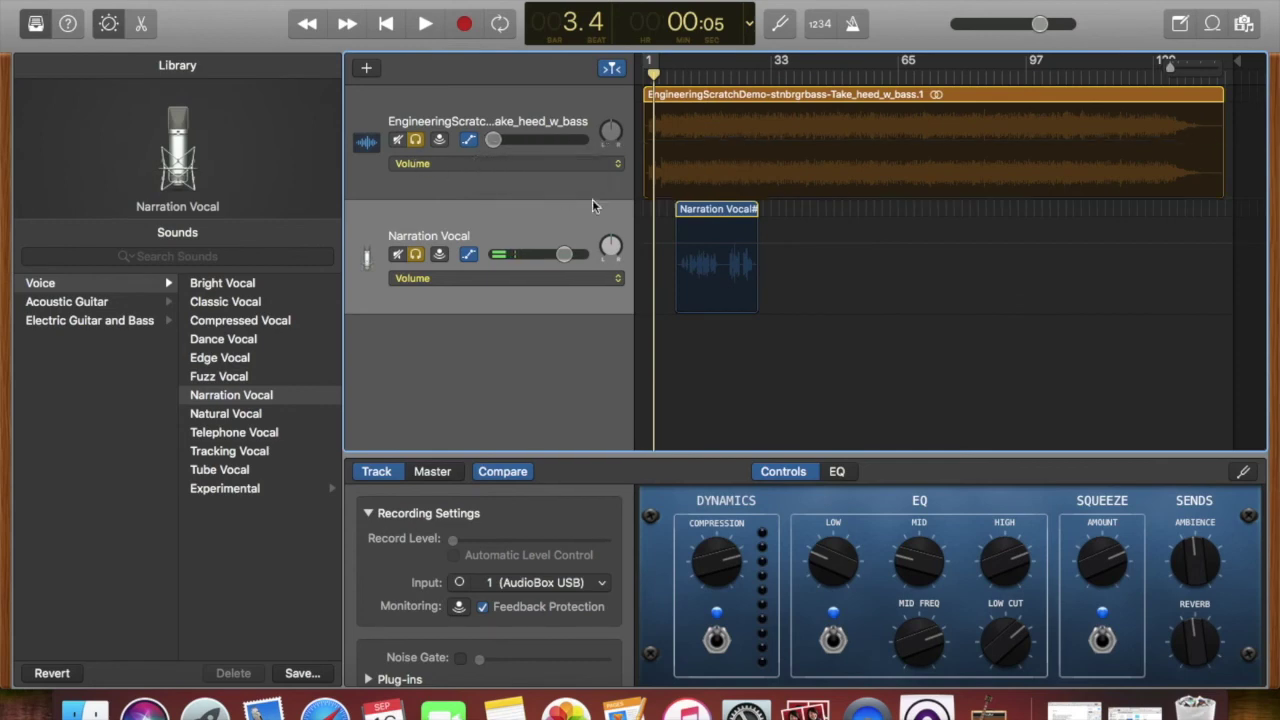
# - Move the playhead to bar 10 and switch off the Squeeze and Compression effects on the Narration Vocal track
pyautogui.moveTo(654, 74); pyautogui.dragTo(679, 77)
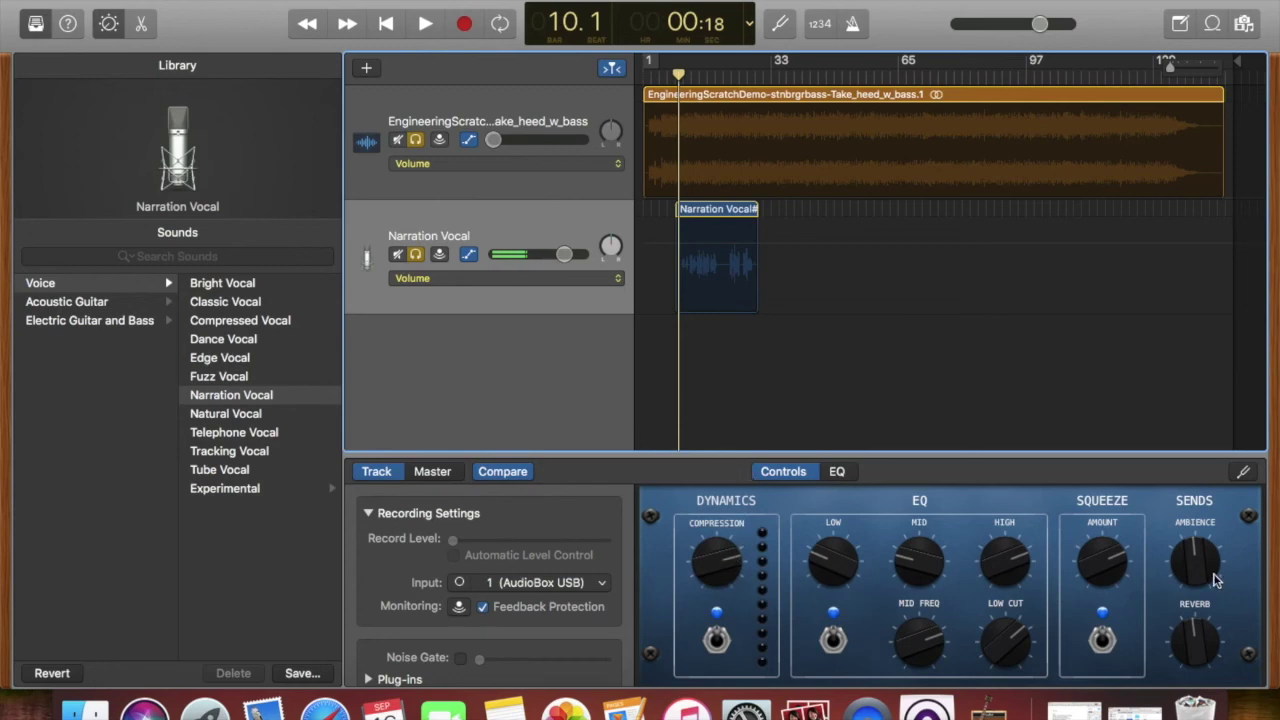
pyautogui.click(1103, 632)
pyautogui.click(718, 622)
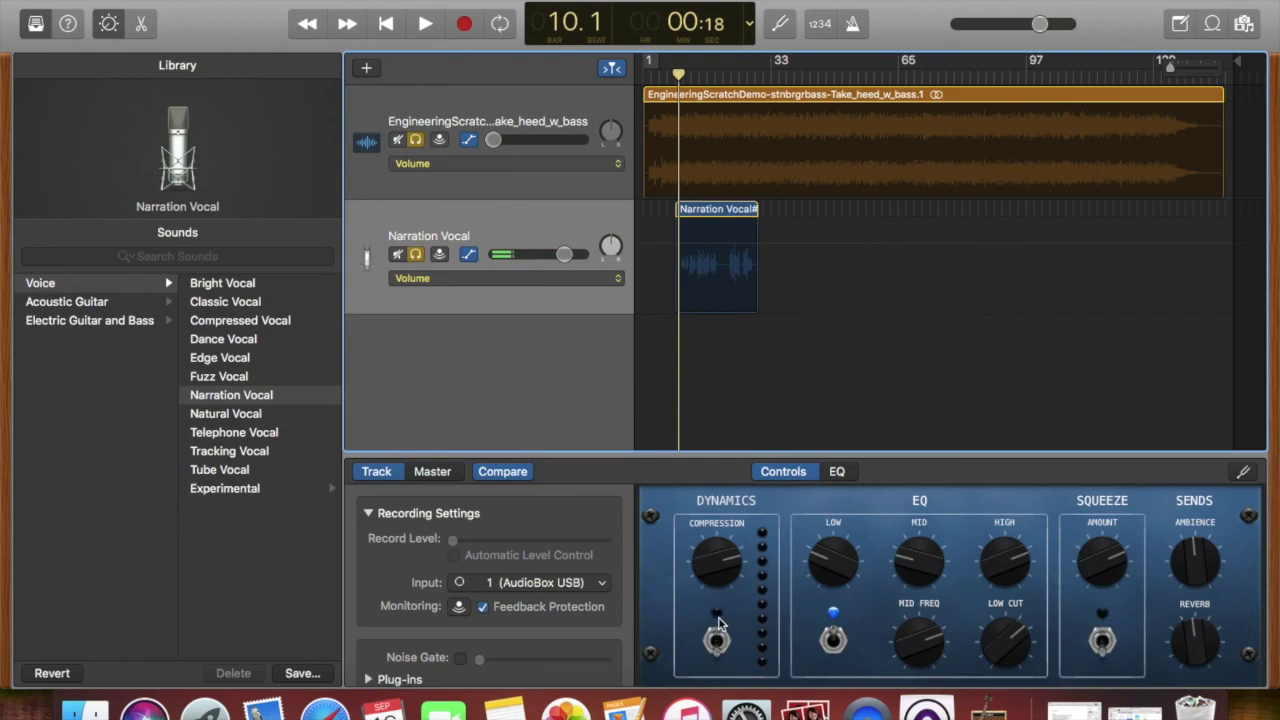
# - Return the Narration Vocal track's EQ knobs to about their centre positions, including Low, Mid, High and Low Cut
pyautogui.moveTo(832, 543); pyautogui.dragTo(915, 655)
pyautogui.moveTo(1015, 622); pyautogui.dragTo(1002, 632)
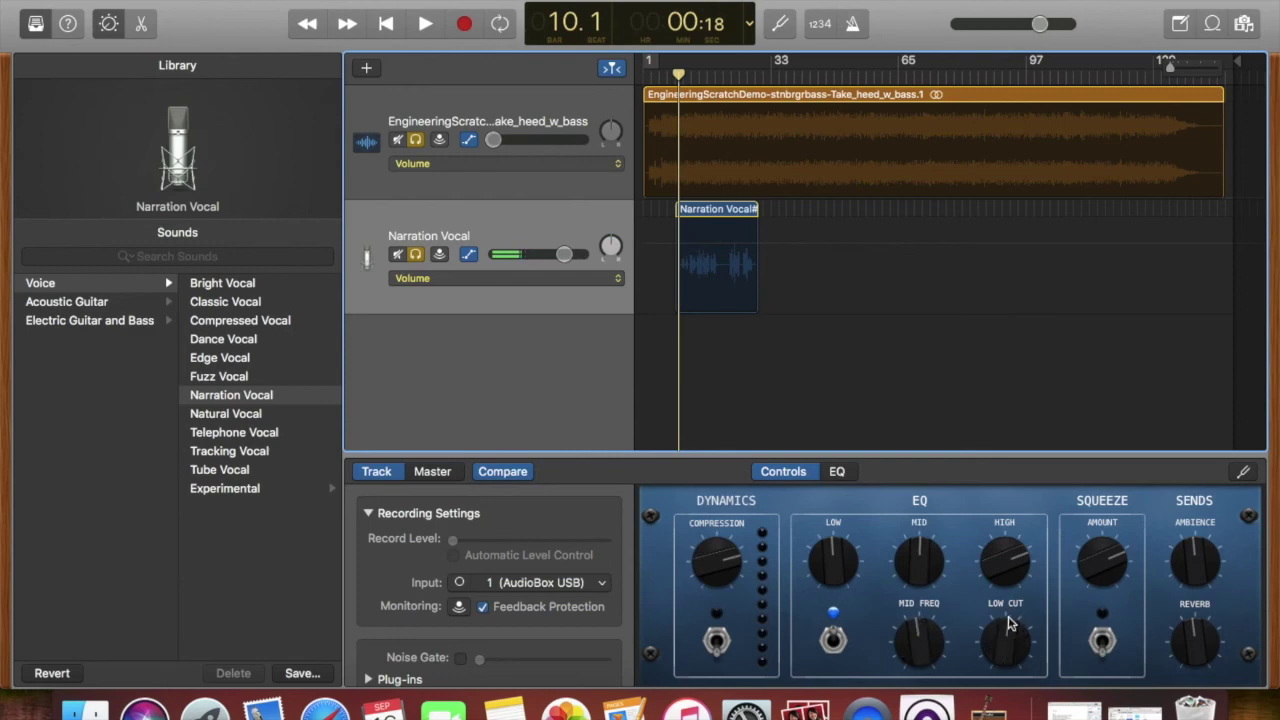
pyautogui.moveTo(1008, 540); pyautogui.dragTo(1001, 572)
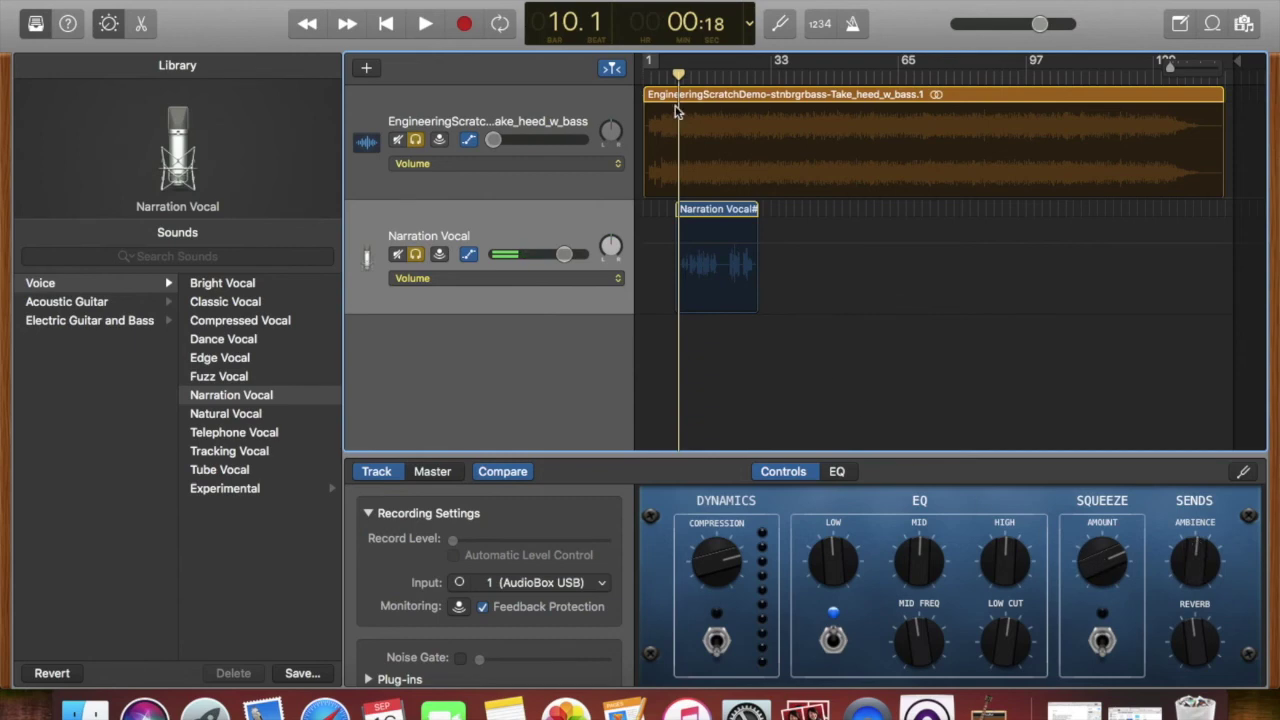
# - Play the vocal from bar 13 and turn its Ambience and Reverb sends all the way down
pyautogui.moveTo(679, 74); pyautogui.dragTo(690, 74)
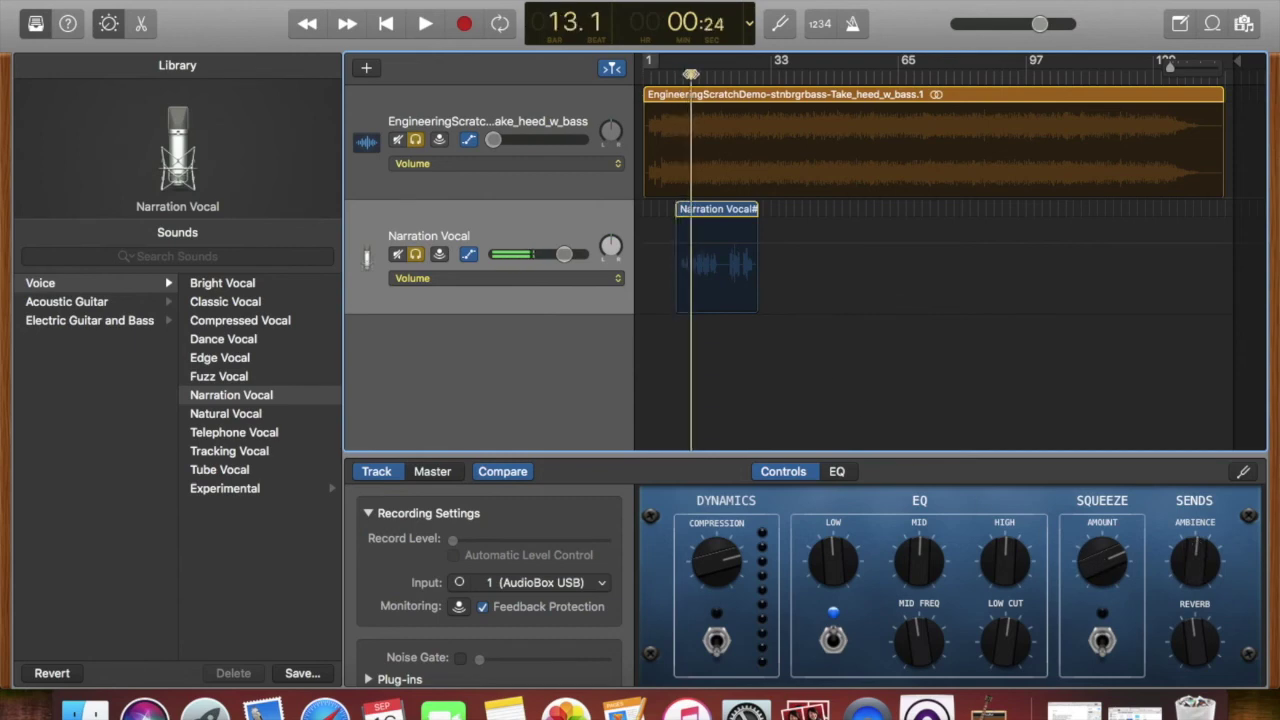
pyautogui.press('space')
pyautogui.click(838, 472)
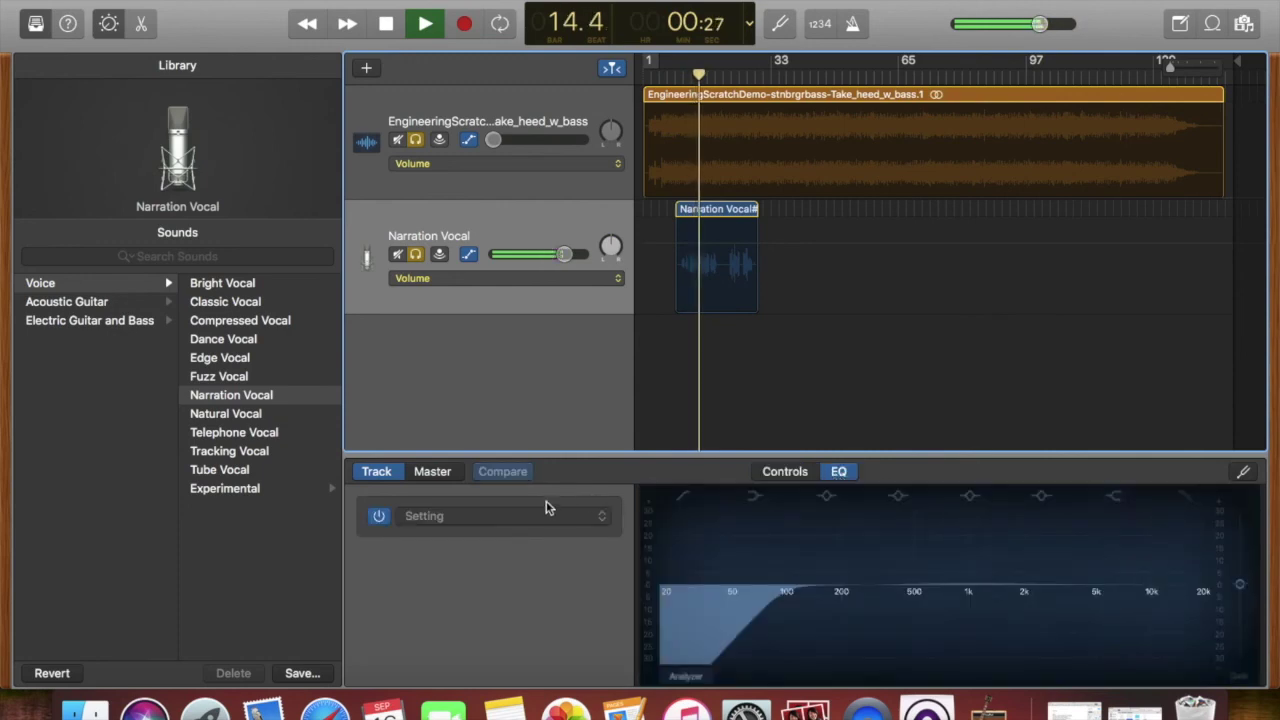
pyautogui.click(785, 471)
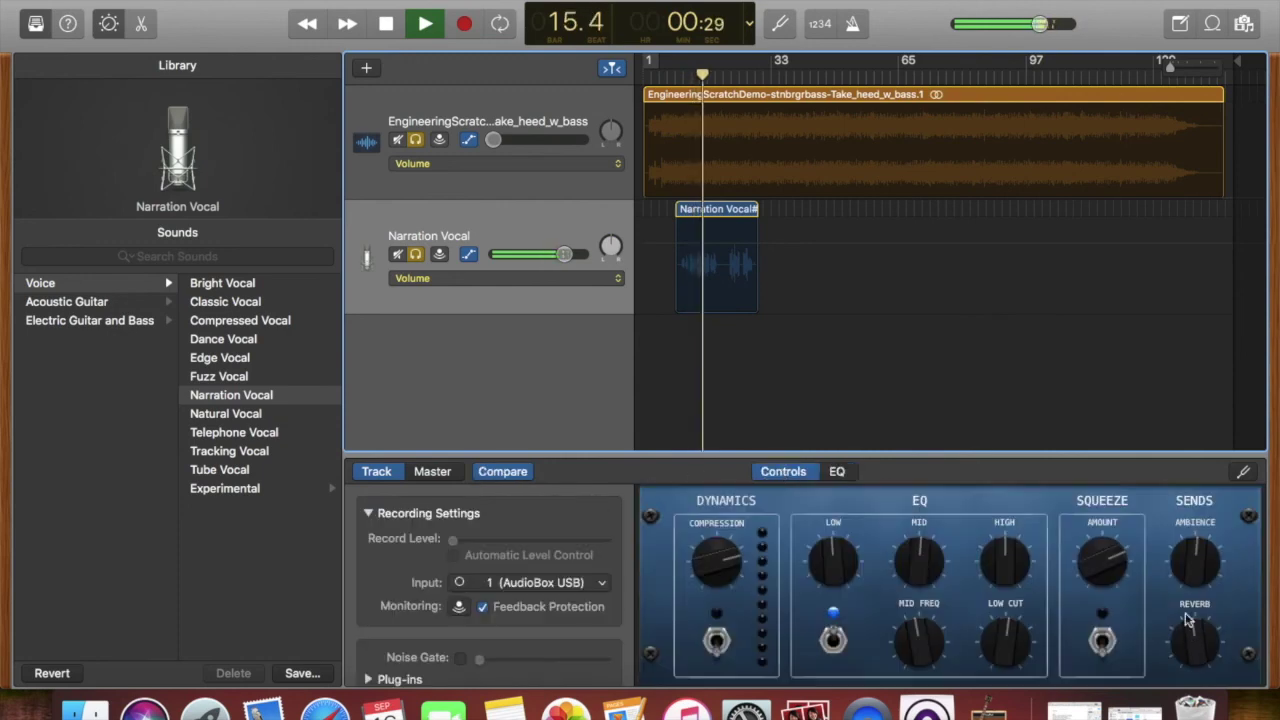
pyautogui.moveTo(1183, 590); pyautogui.dragTo(1183, 668)
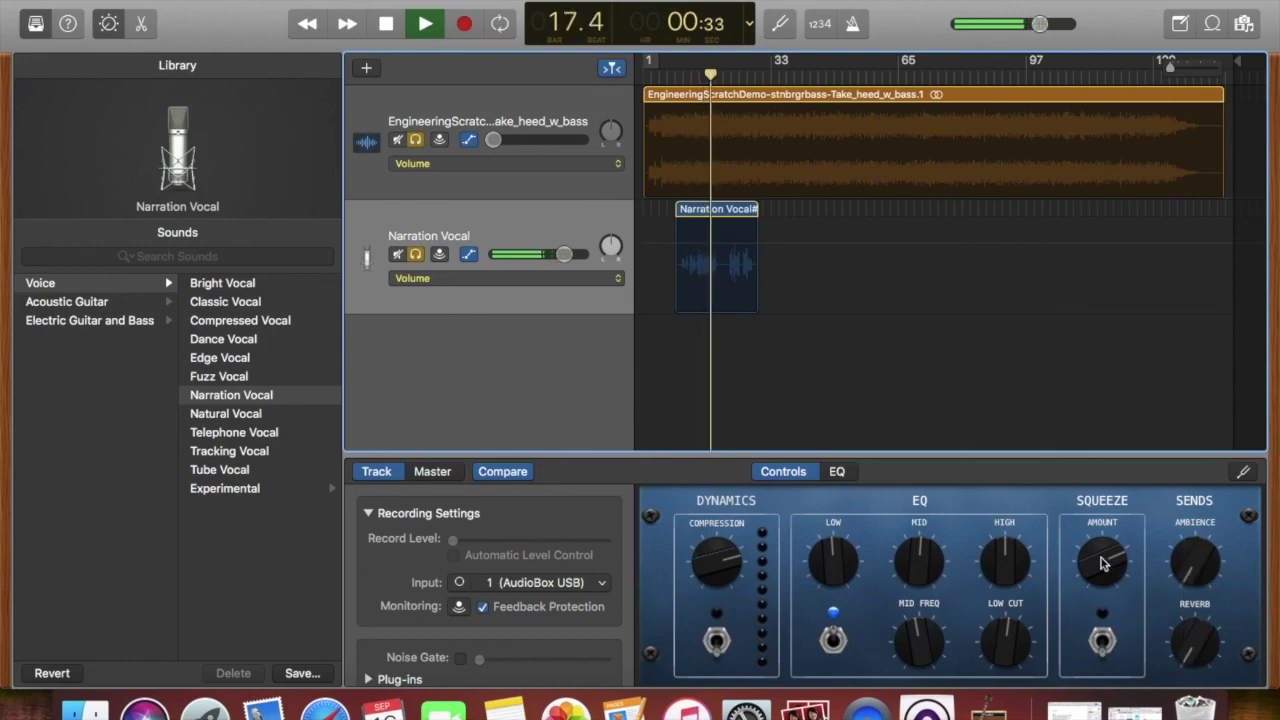
# - In the vocal's EQ graph, cut the low mids slightly near 200 Hz and boost the 7500 Hz high shelf by 2.0 dB
pyautogui.click(838, 472)
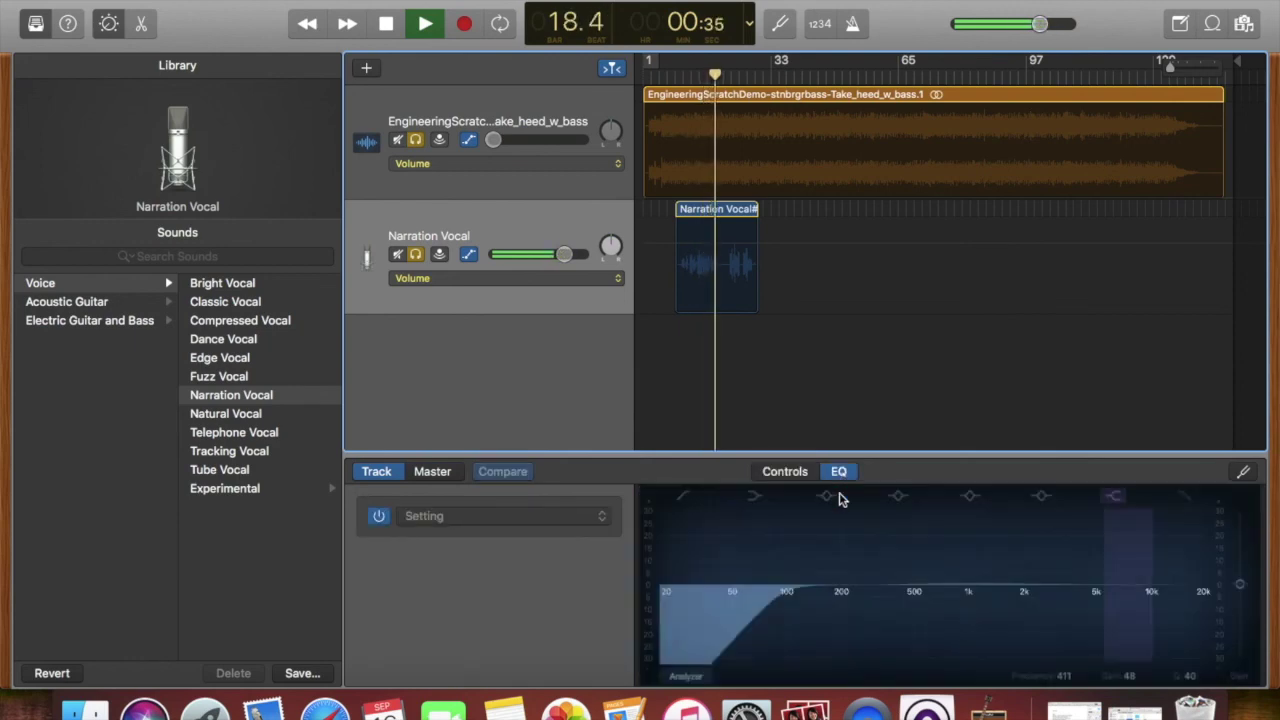
pyautogui.click(810, 591)
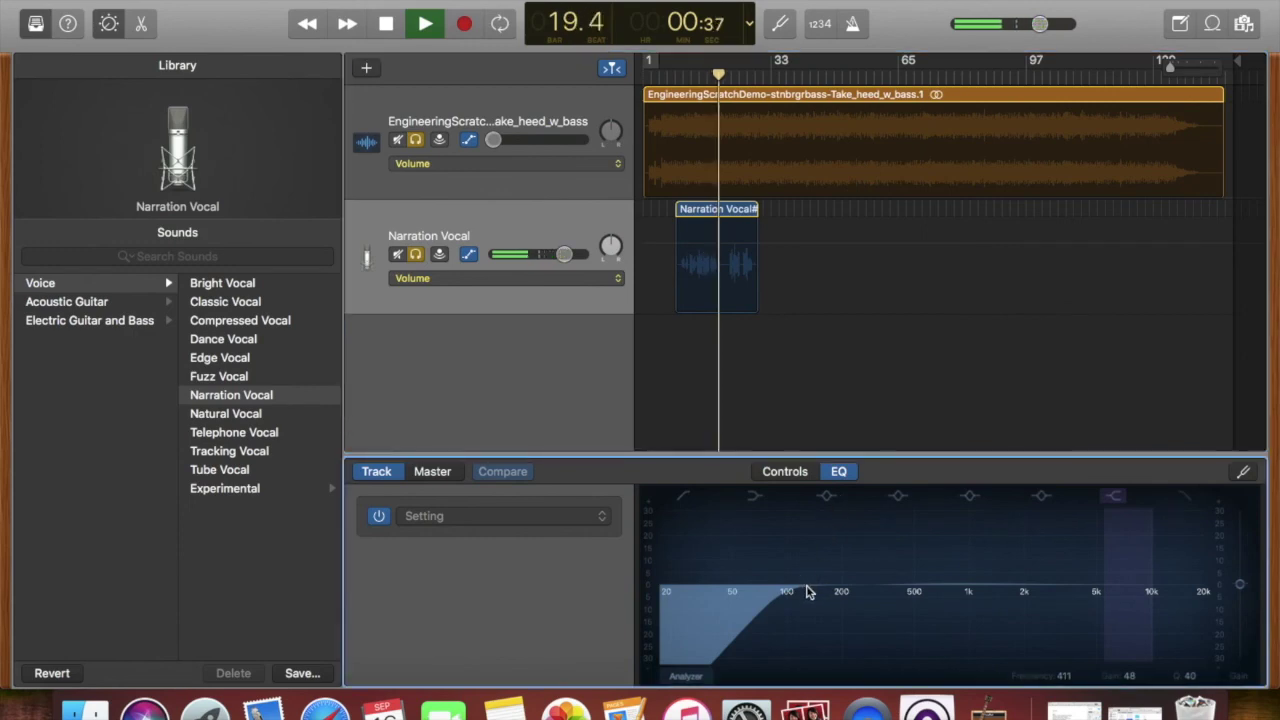
pyautogui.moveTo(831, 591); pyautogui.dragTo(834, 600)
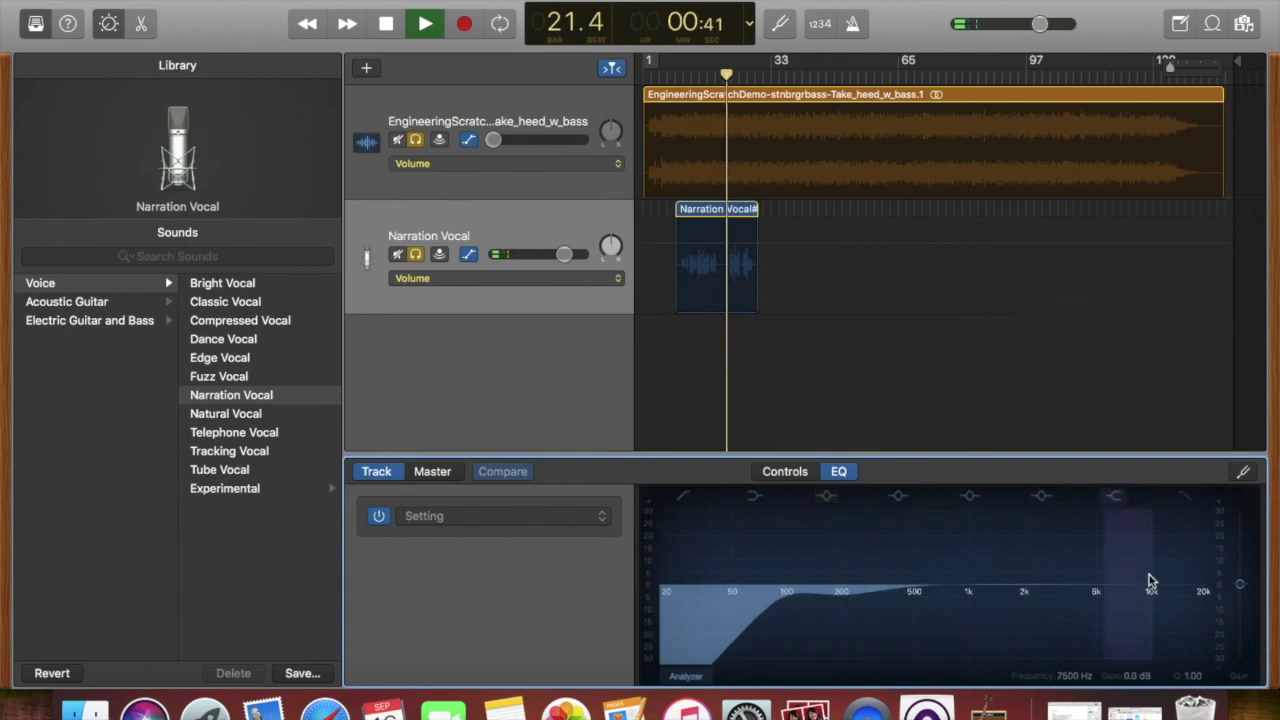
pyautogui.moveTo(1150, 588); pyautogui.dragTo(1149, 583)
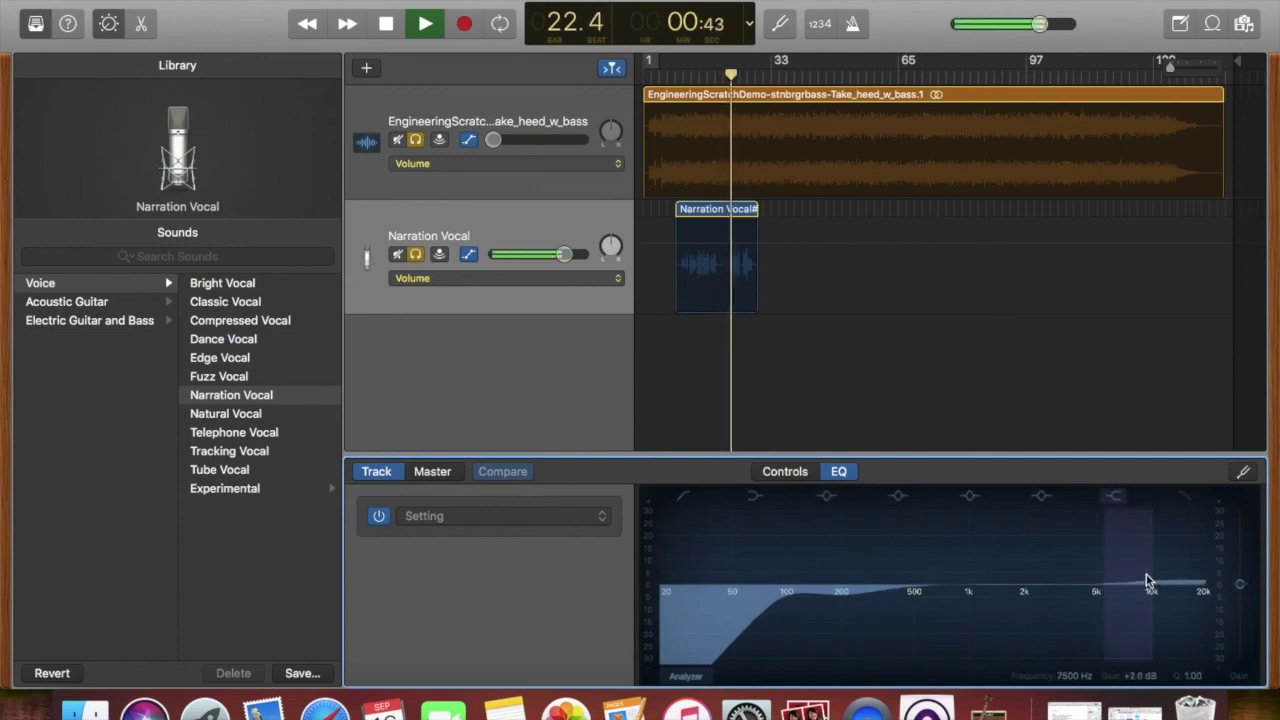
# - Cut the vocal's EQ broadly around 2150 Hz by about 7.5 dB, deepen the dip near 200 Hz, and stop playback
pyautogui.moveTo(1020, 591); pyautogui.dragTo(1003, 617)
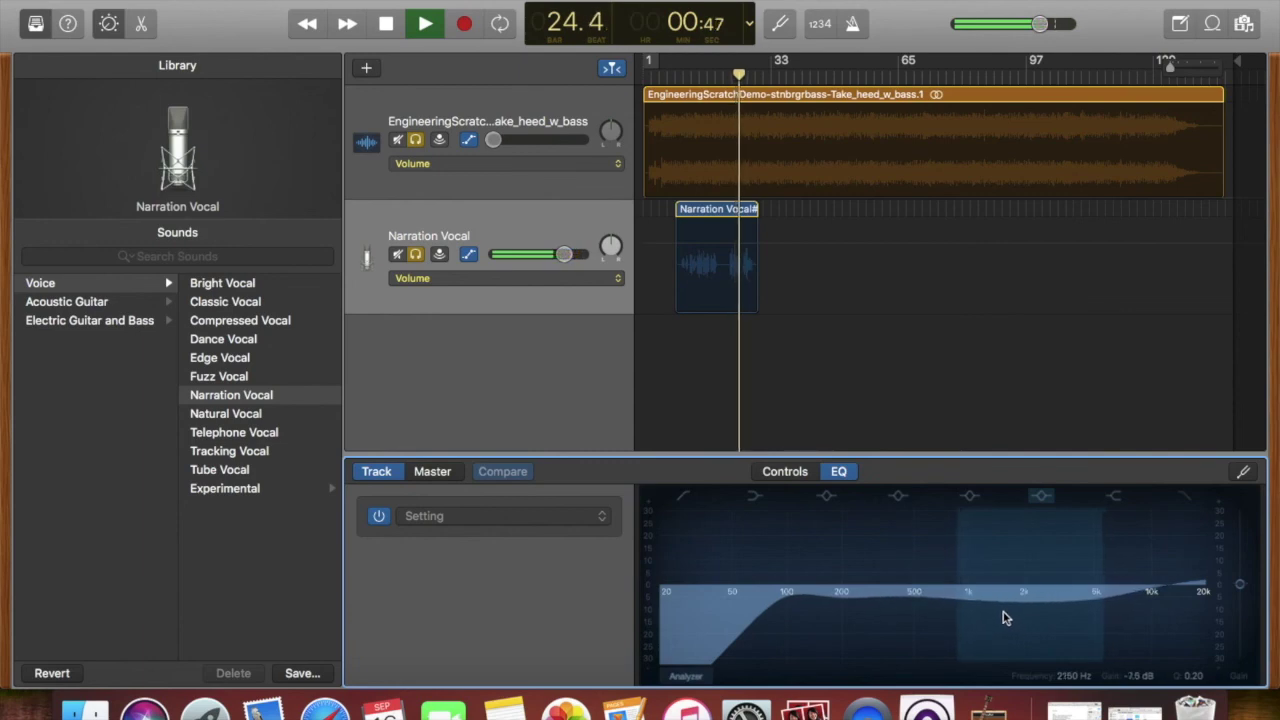
pyautogui.moveTo(886, 597); pyautogui.dragTo(851, 606)
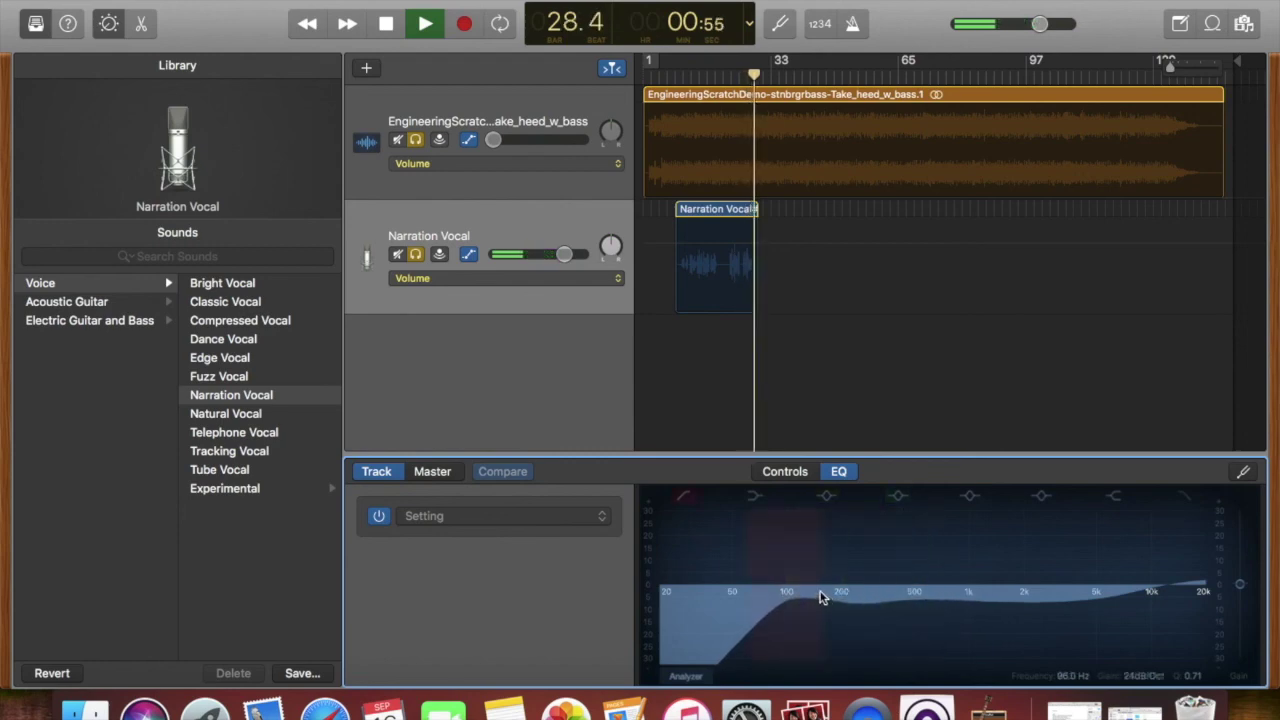
pyautogui.press('space')
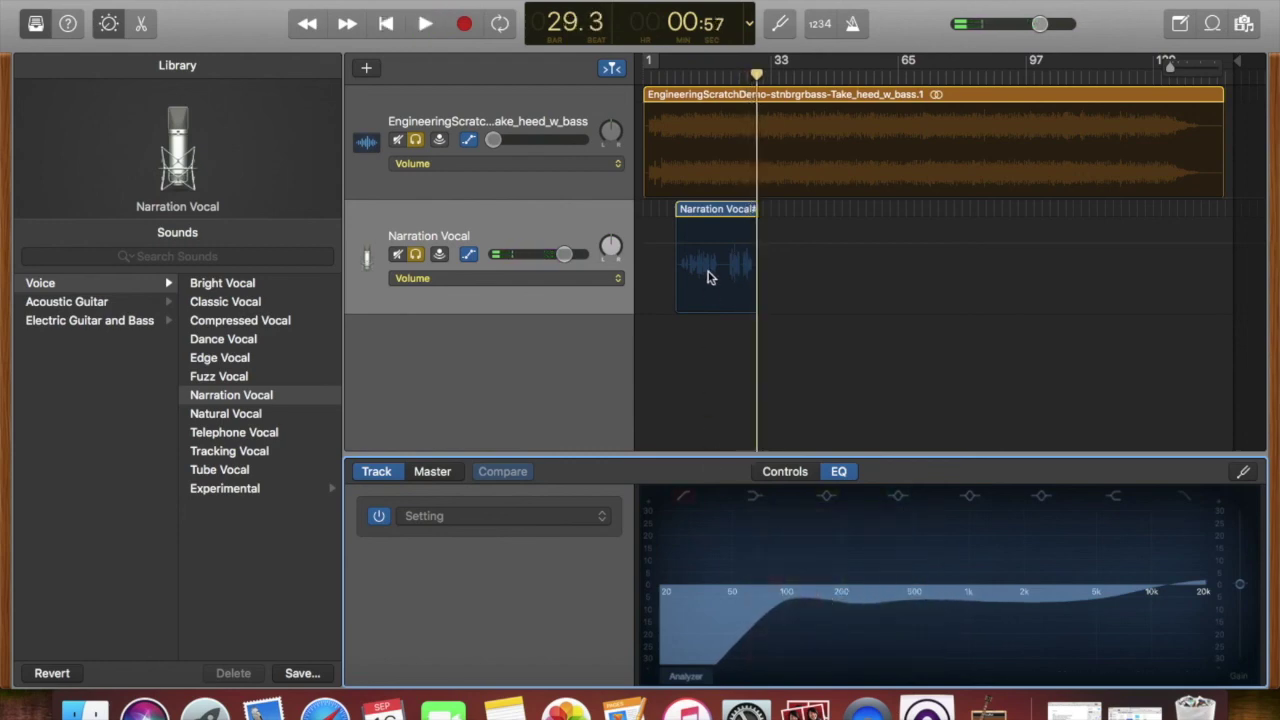
# - Set up a song export to disk as a WAVE file in Downloads named "take heed - jc dry vox"
pyautogui.click(586, 226)
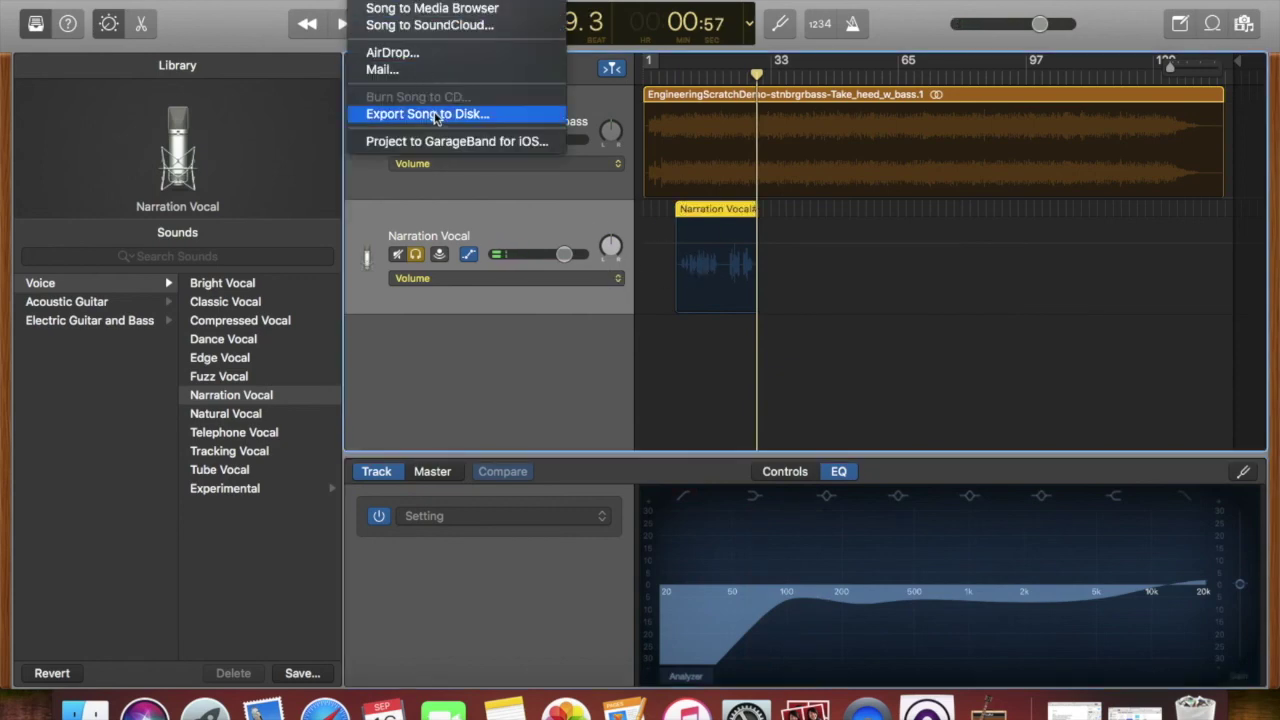
pyautogui.click(428, 113)
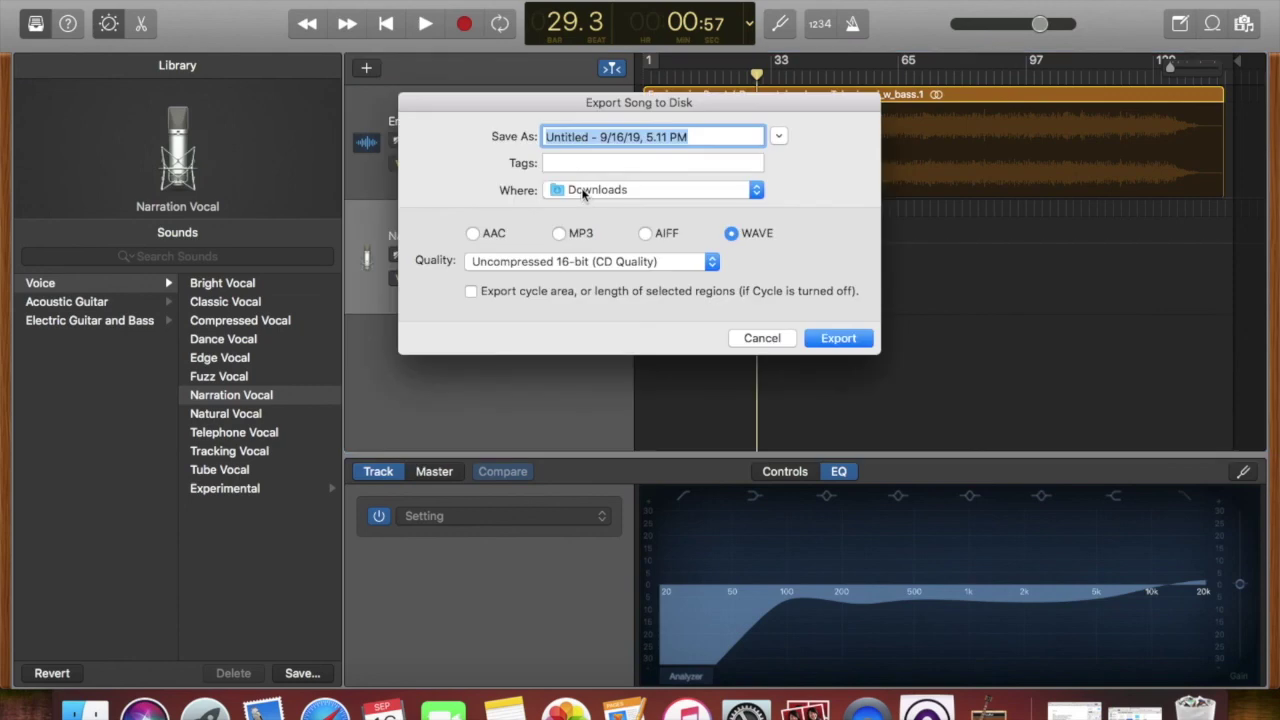
pyautogui.write('take heed - jc dry vox')
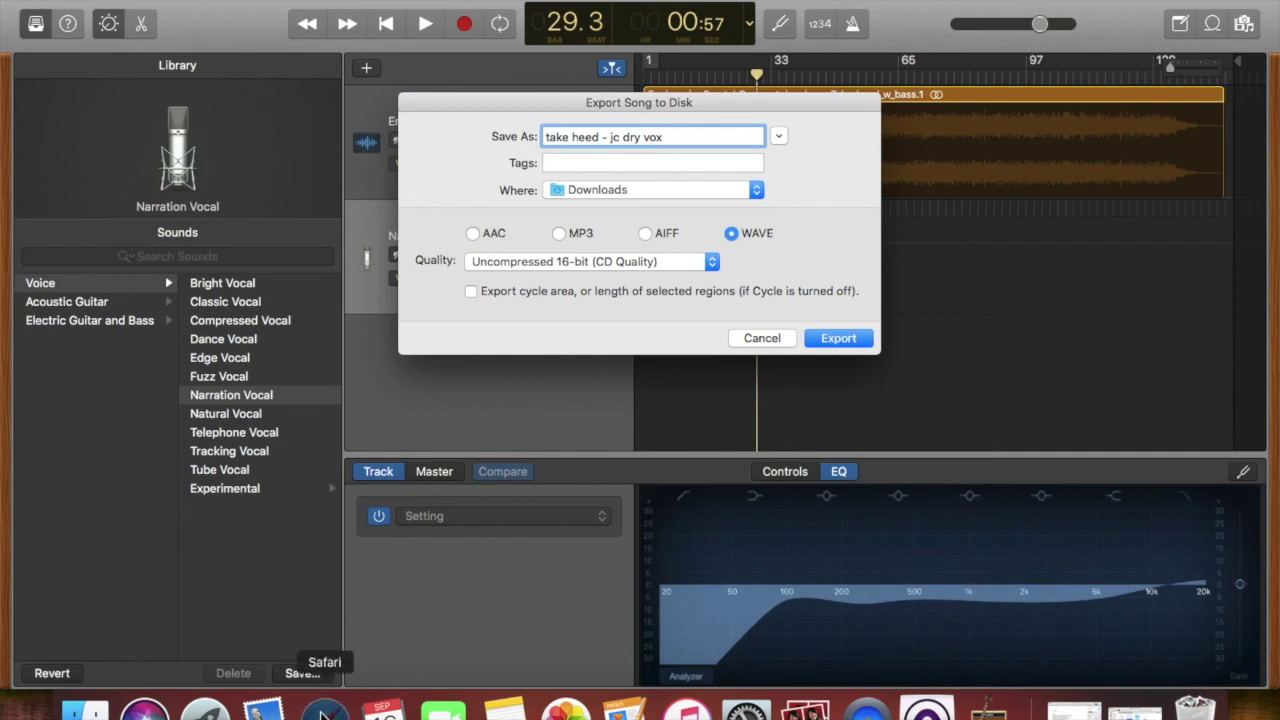
# - Switch to Safari, start an audio track upload to the Take Heed collaboration, view the file source options, and close the chooser
pyautogui.click(325, 710)
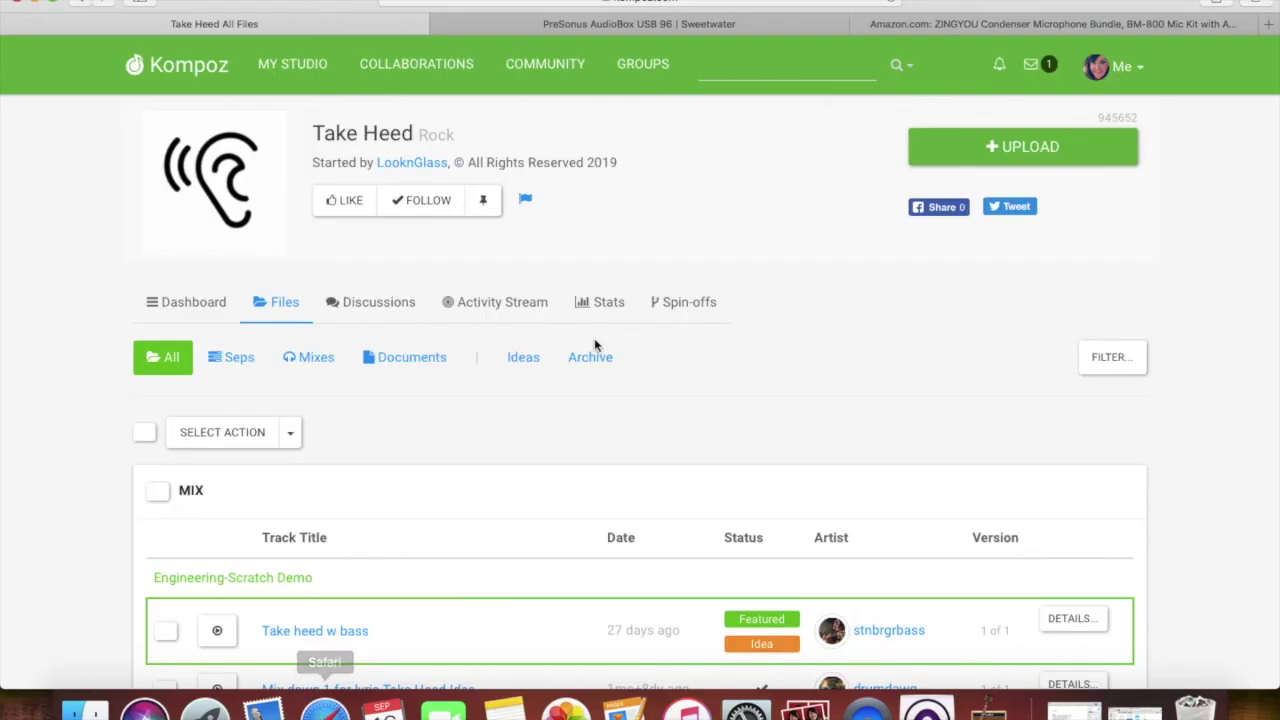
pyautogui.click(953, 151)
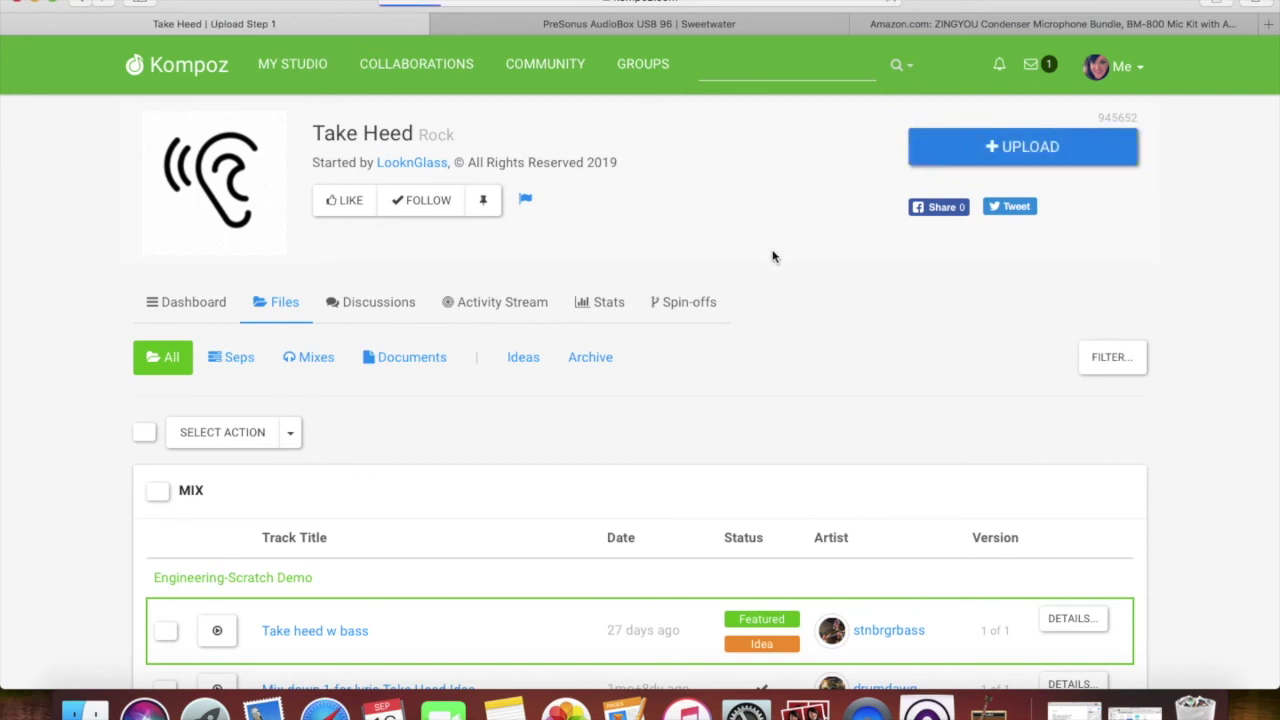
pyautogui.scroll(-4, 687, 380)
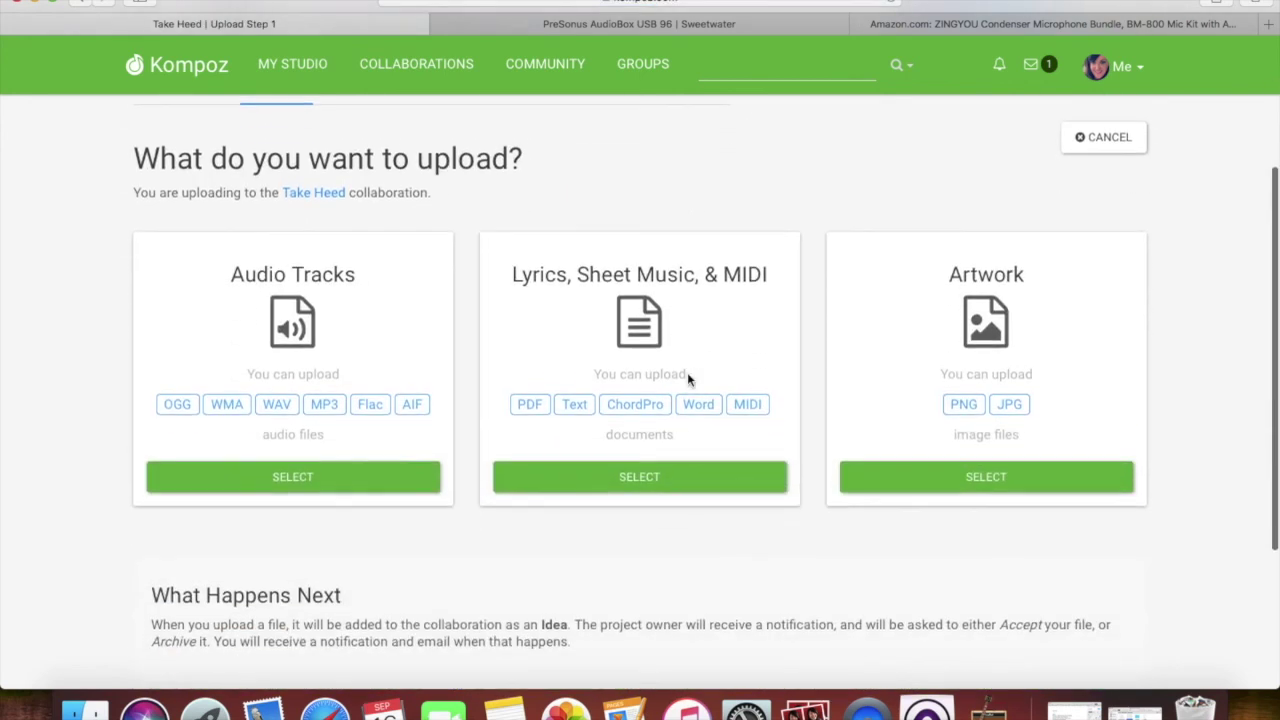
pyautogui.click(343, 477)
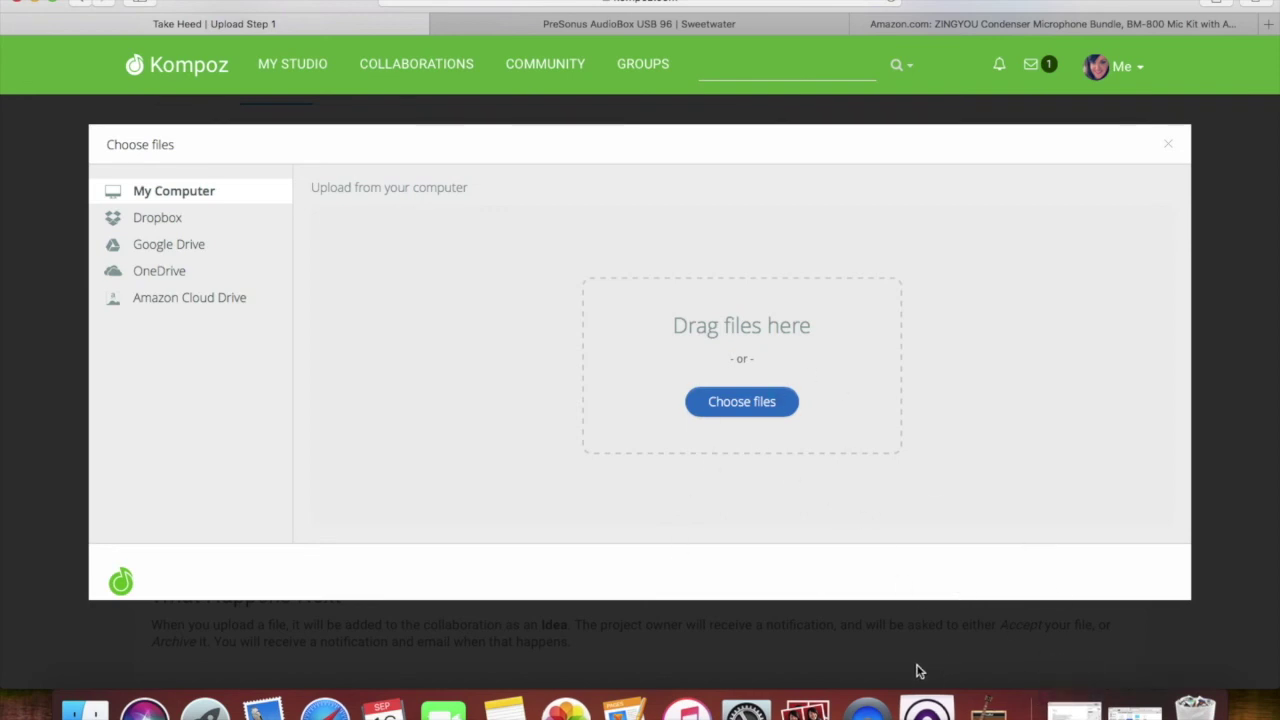
pyautogui.click(896, 645)
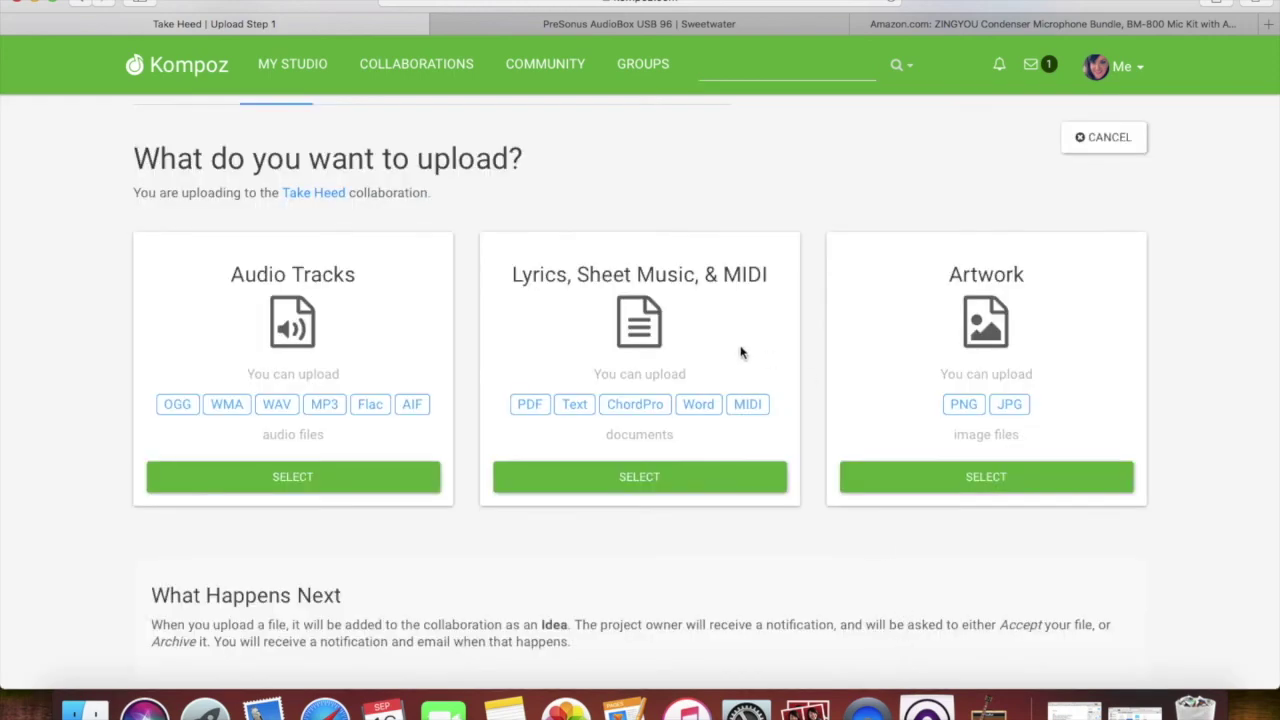
pyautogui.scroll(-1, 741, 352)
pyautogui.scroll(5, 741, 352)
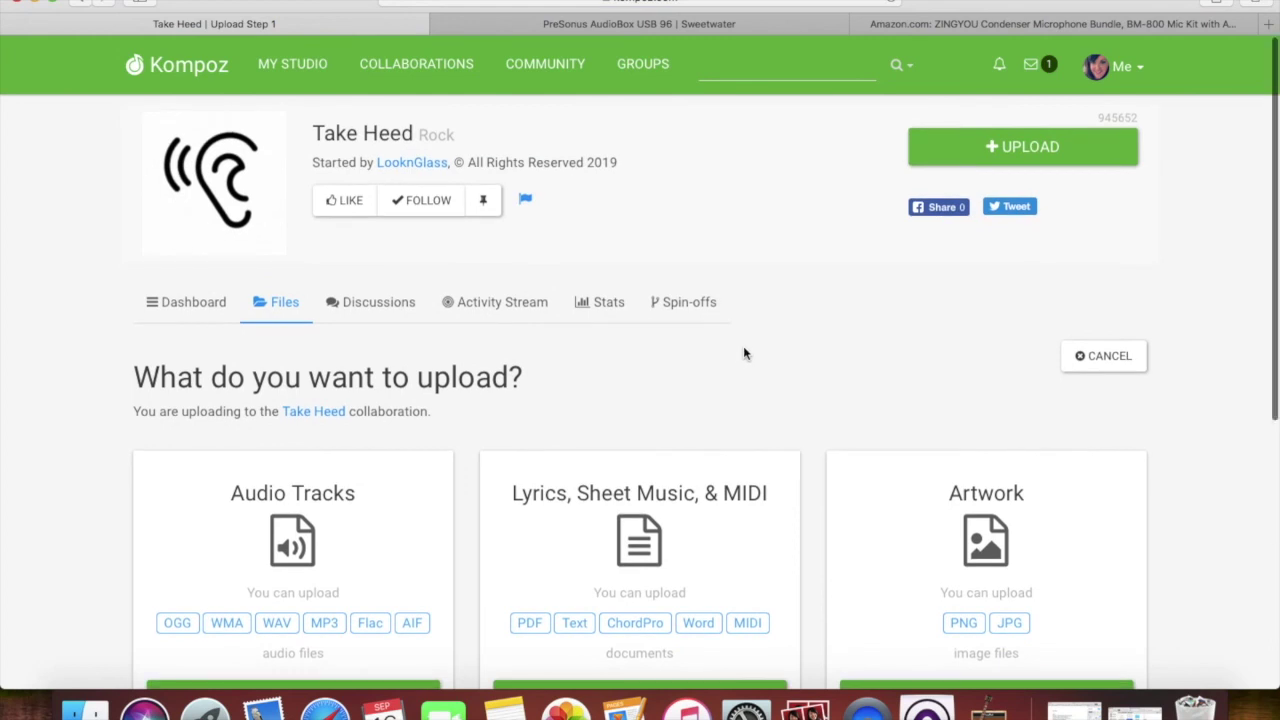
pyautogui.scroll(-1, 742, 352)
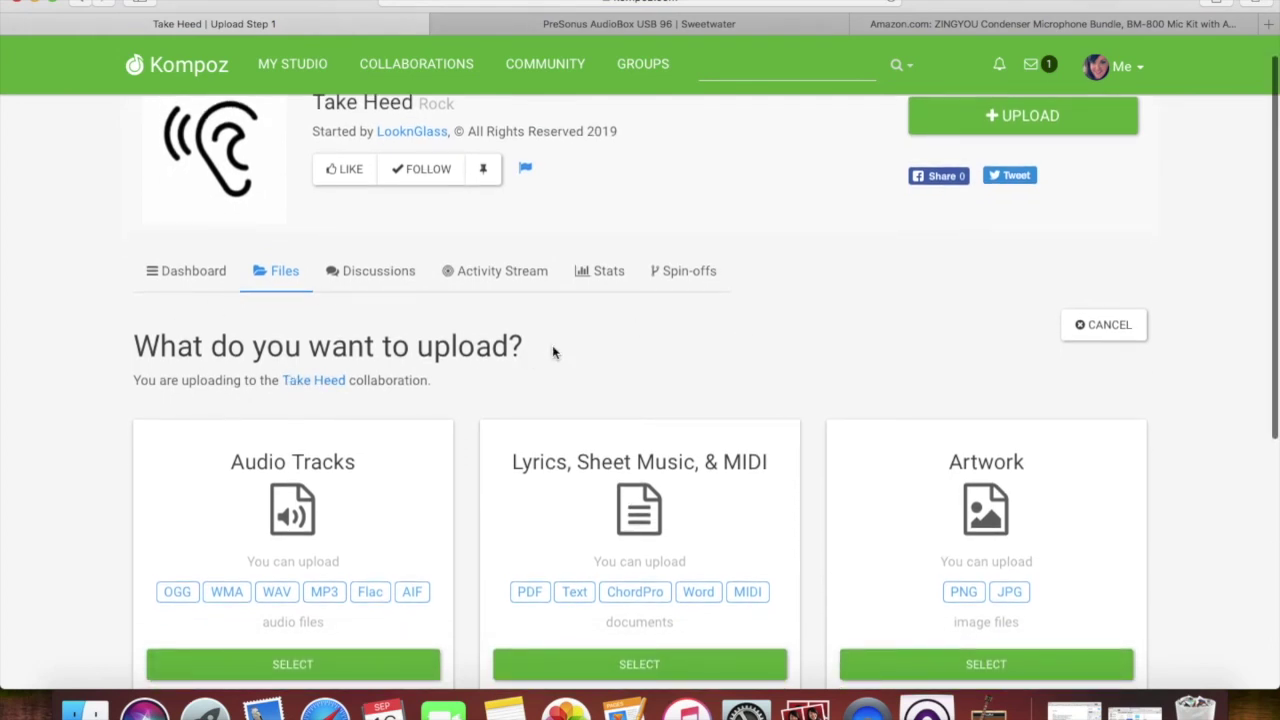
pyautogui.scroll(-1, 670, 346)
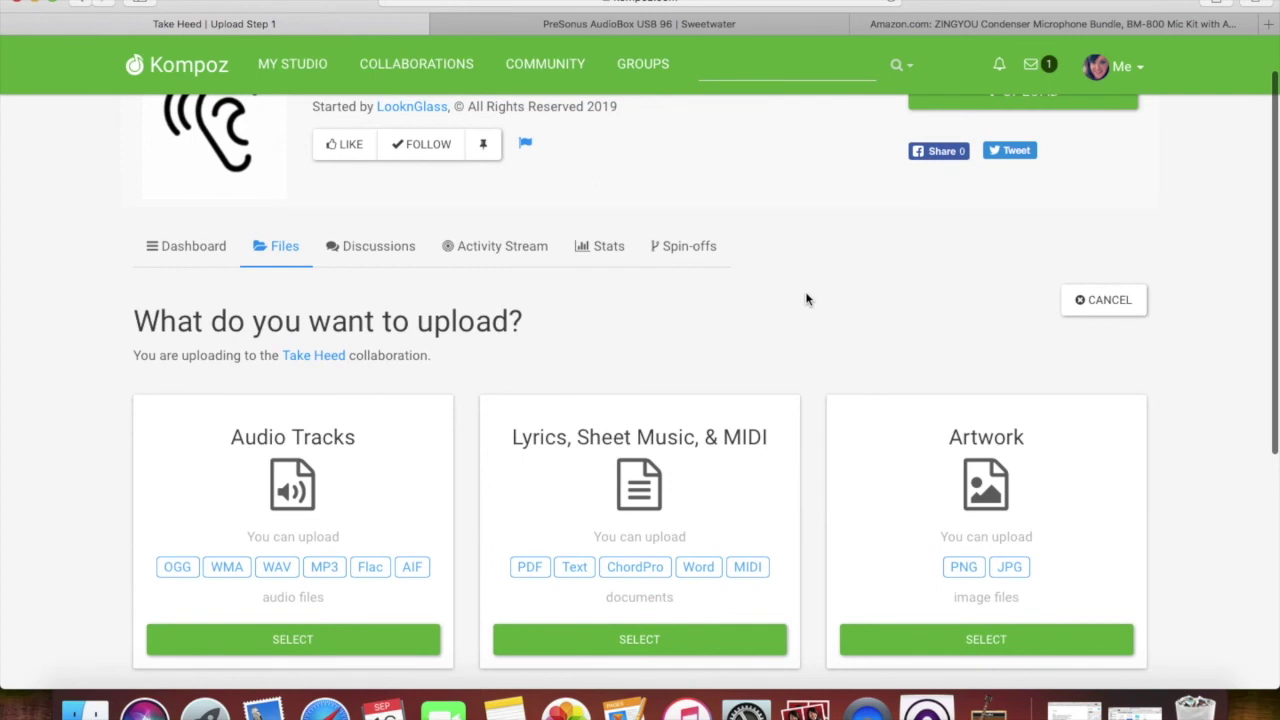
pyautogui.scroll(2, 808, 299)
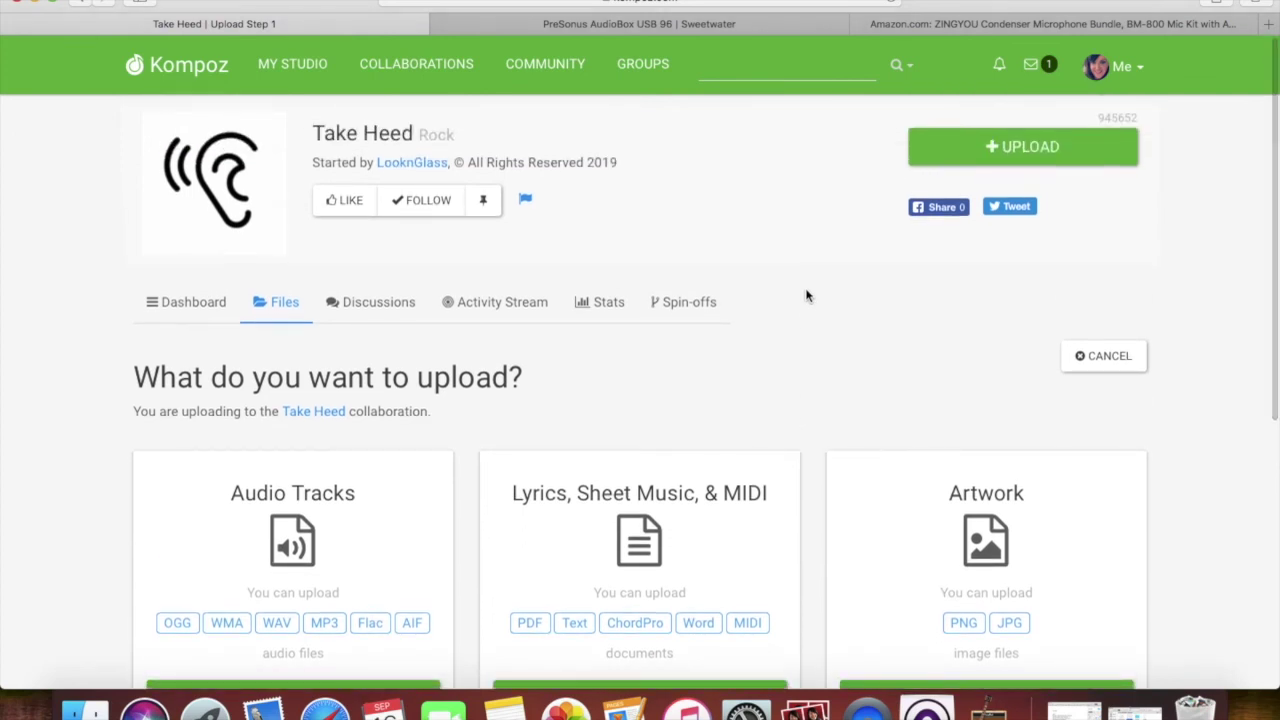